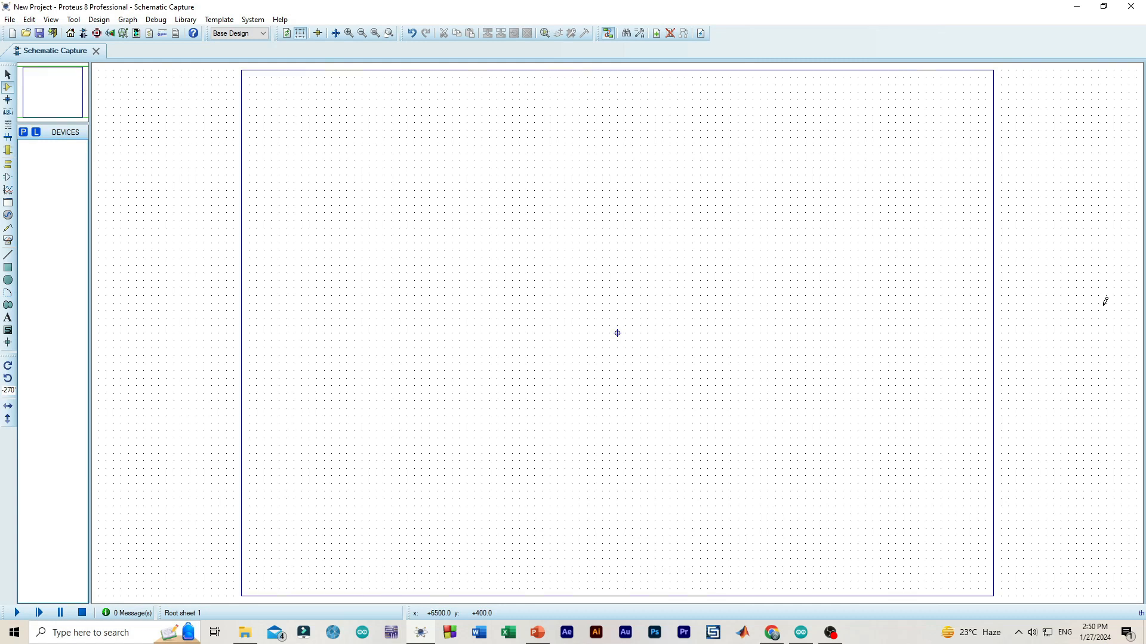
# Step: Search the device library for "nano" and add the ARDUINO NANO from the ArduinoNanoTEP library to the device list
pyautogui.click(24, 132)
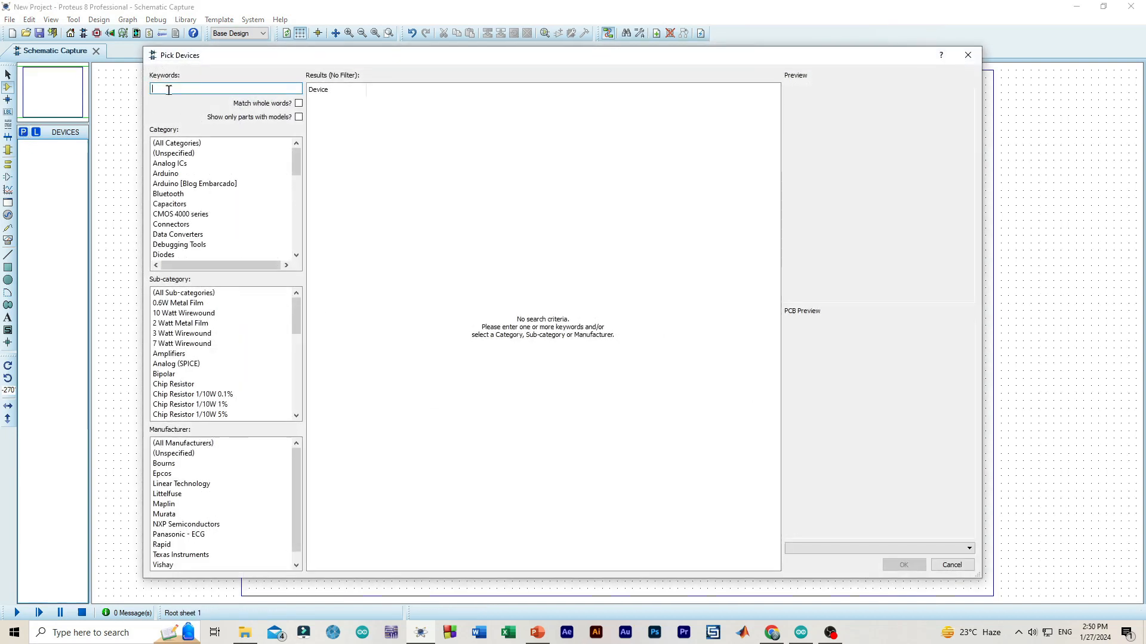
pyautogui.write('nano')
pyautogui.click(413, 144)
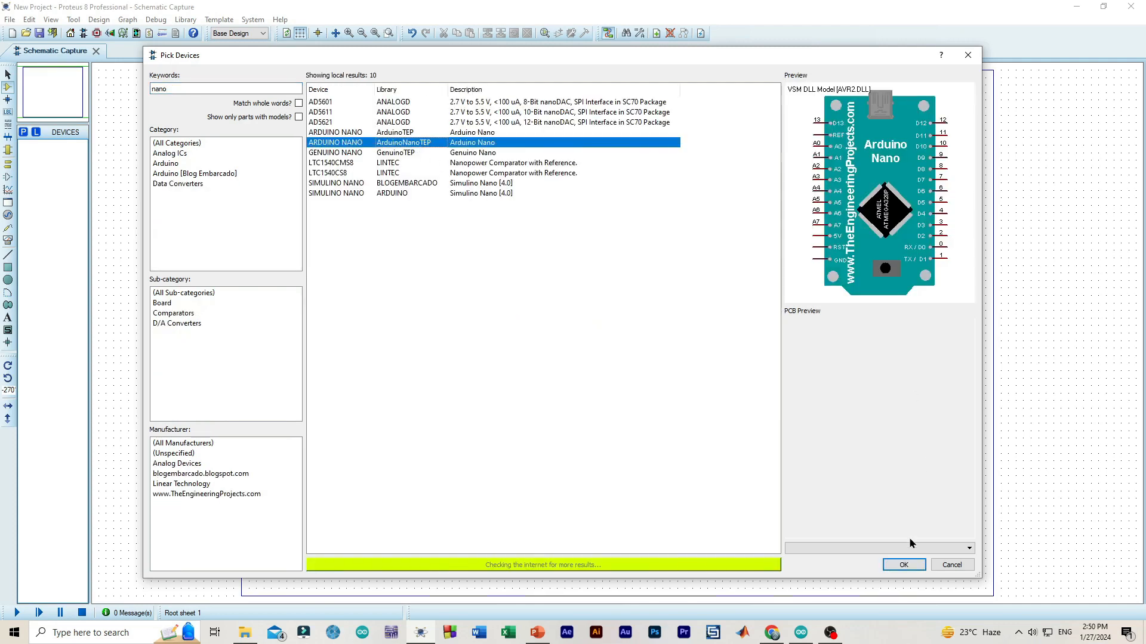
pyautogui.click(904, 565)
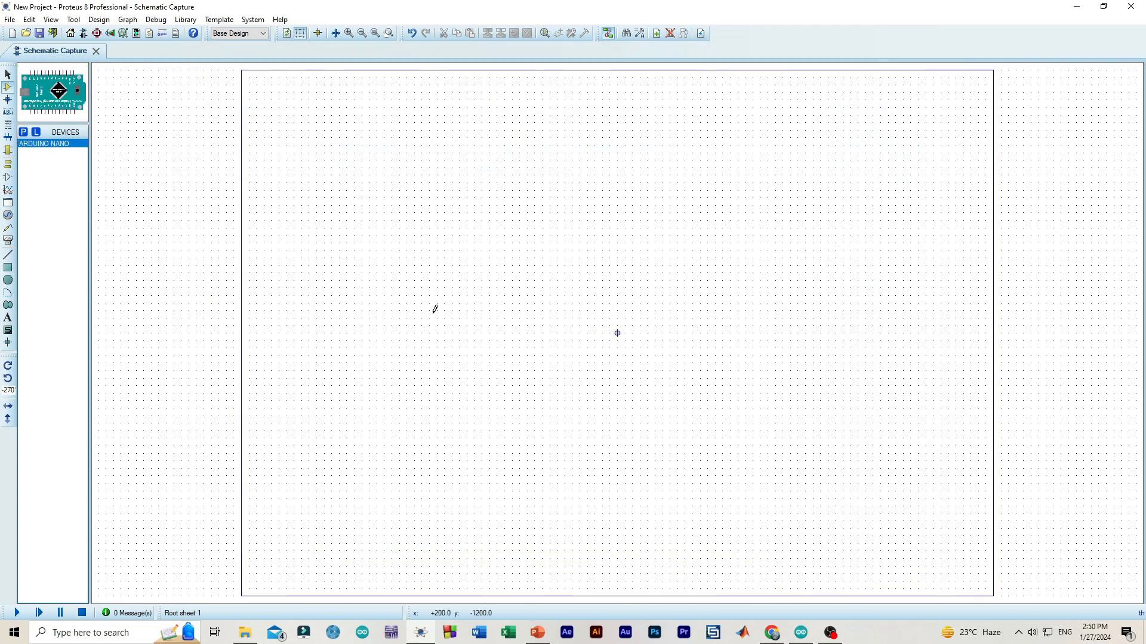
# Step: Search the device library for "led" and add the animated LED-GREEN model to the device list
pyautogui.click(23, 132)
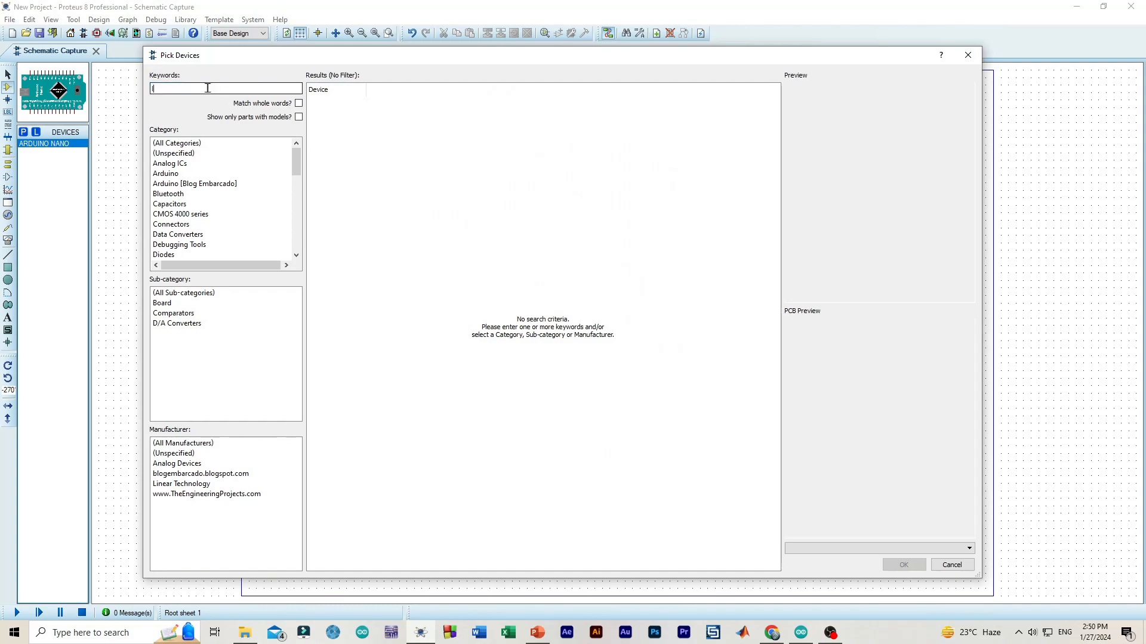
pyautogui.moveTo(777, 197); pyautogui.dragTo(774, 292)
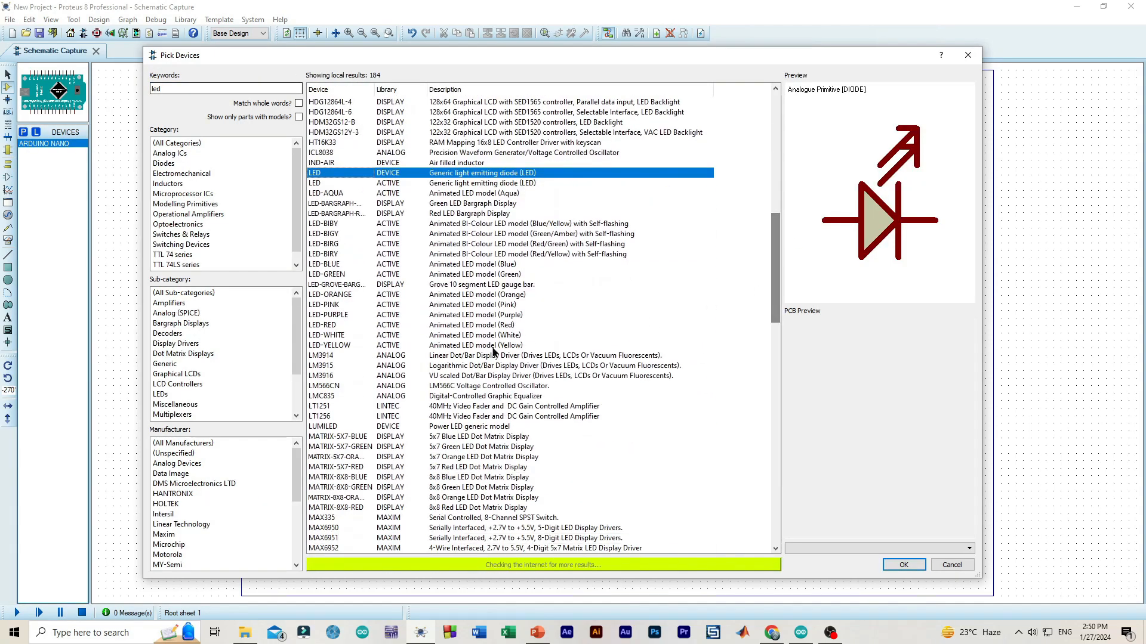
pyautogui.click(331, 275)
pyautogui.click(903, 565)
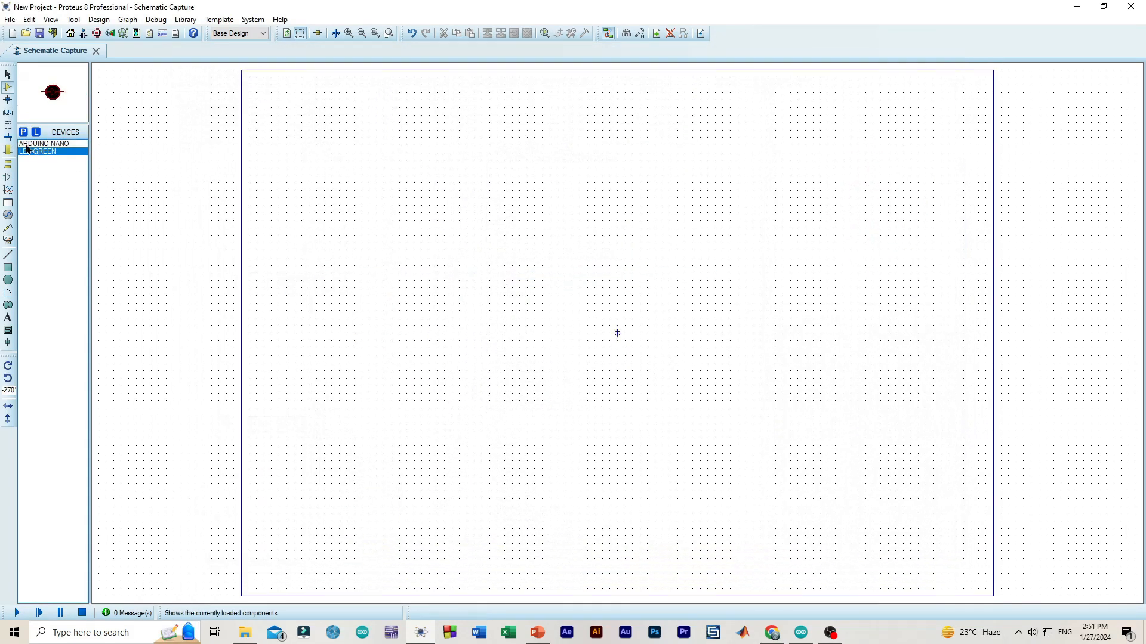
# Step: Search the device library for "led" and add the animated LED-YELLOW model to the device list
pyautogui.click(23, 132)
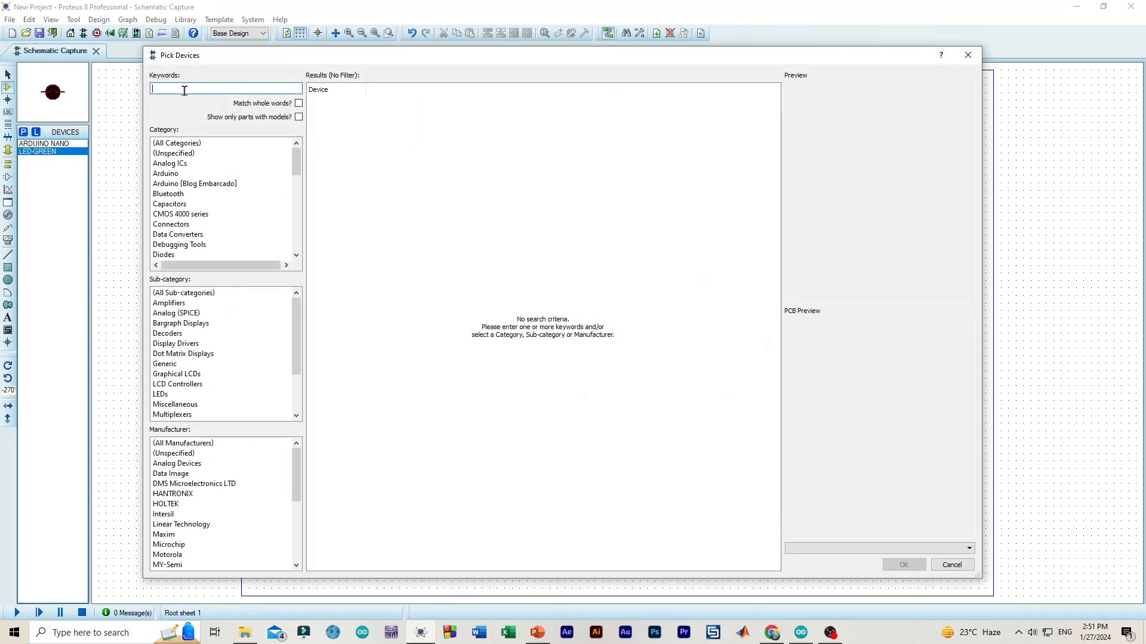
pyautogui.write('led')
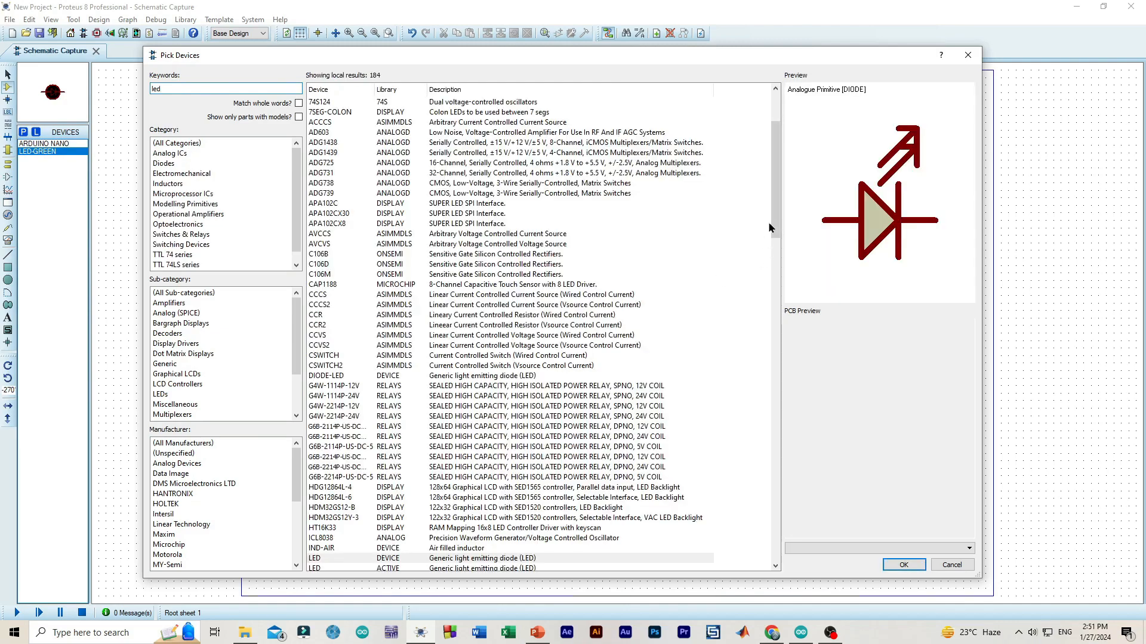
pyautogui.moveTo(772, 229); pyautogui.dragTo(771, 290)
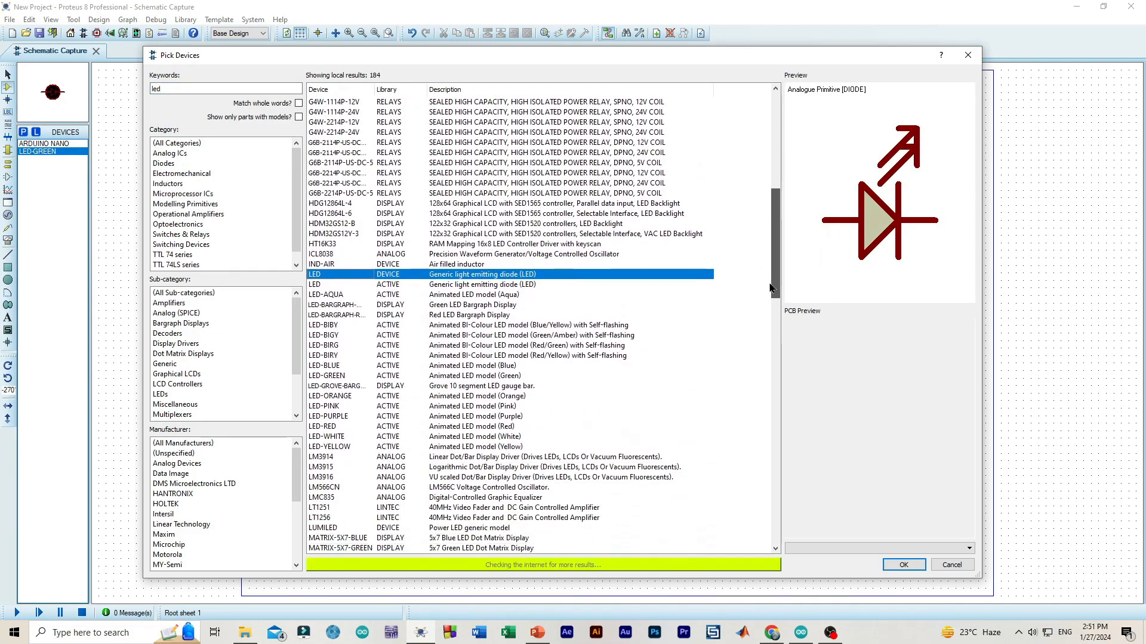
pyautogui.click(341, 446)
pyautogui.click(888, 567)
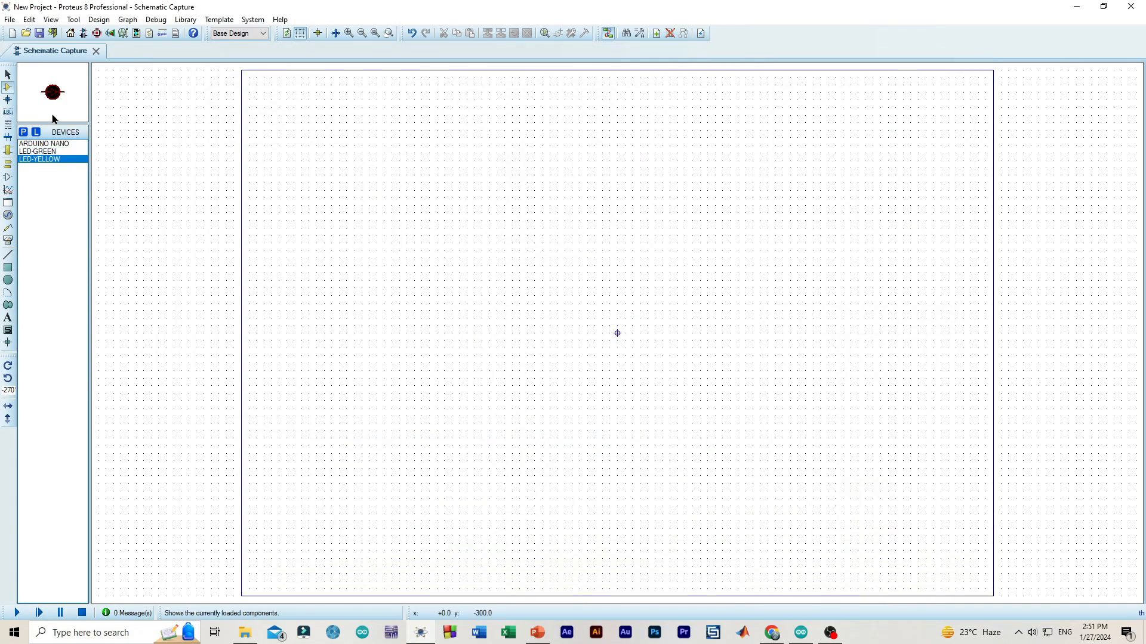
# Step: Search the device library for "led" and add the animated LED-RED model to the device list
pyautogui.click(23, 132)
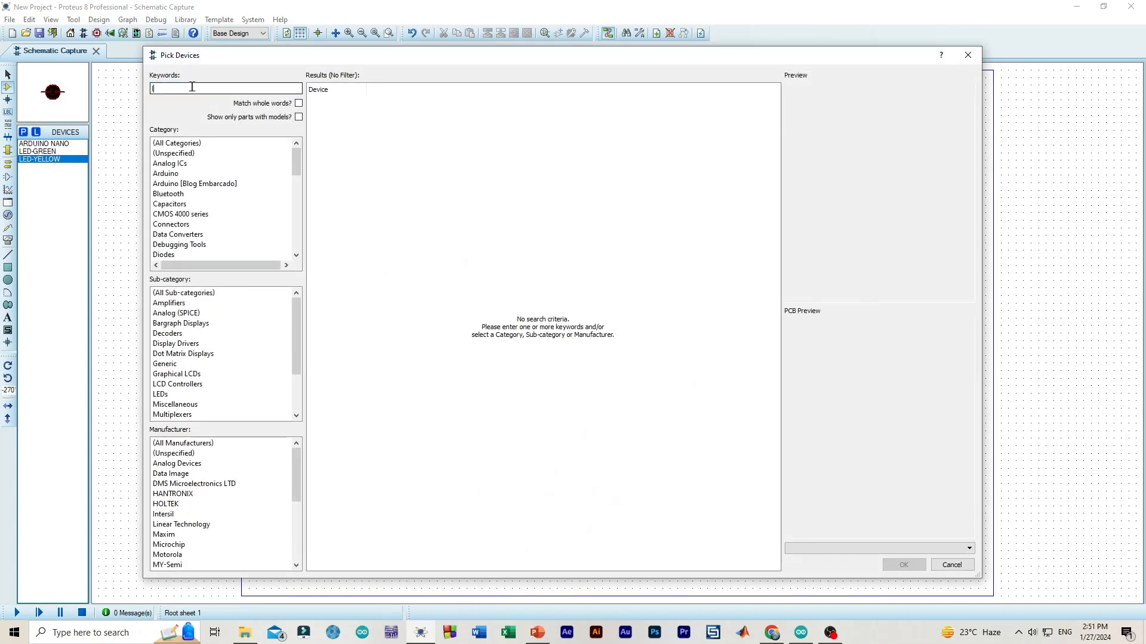
pyautogui.moveTo(770, 197); pyautogui.dragTo(771, 269)
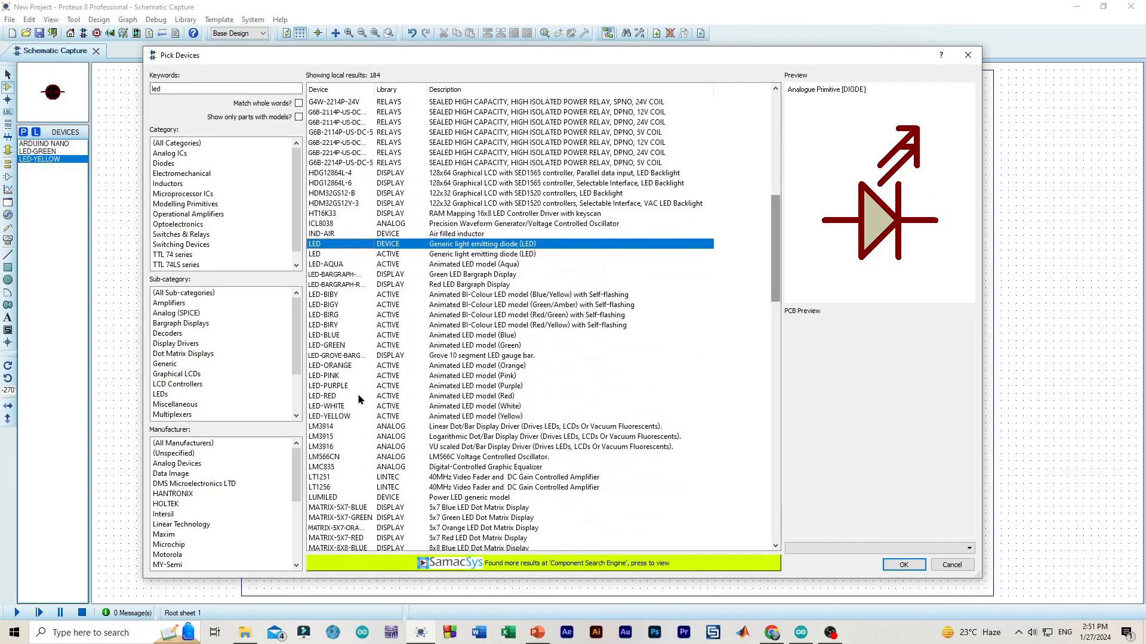
pyautogui.click(351, 397)
pyautogui.click(903, 565)
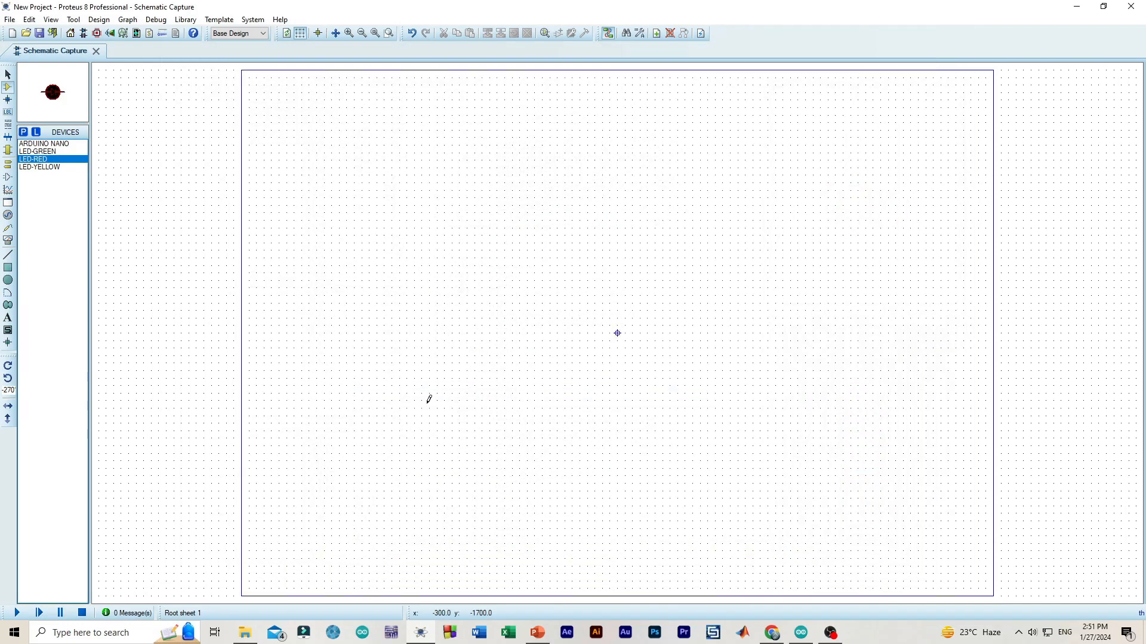
# Step: Search the device library for "resistor" and add the RESISTOR primitive to the device list
pyautogui.click(30, 133)
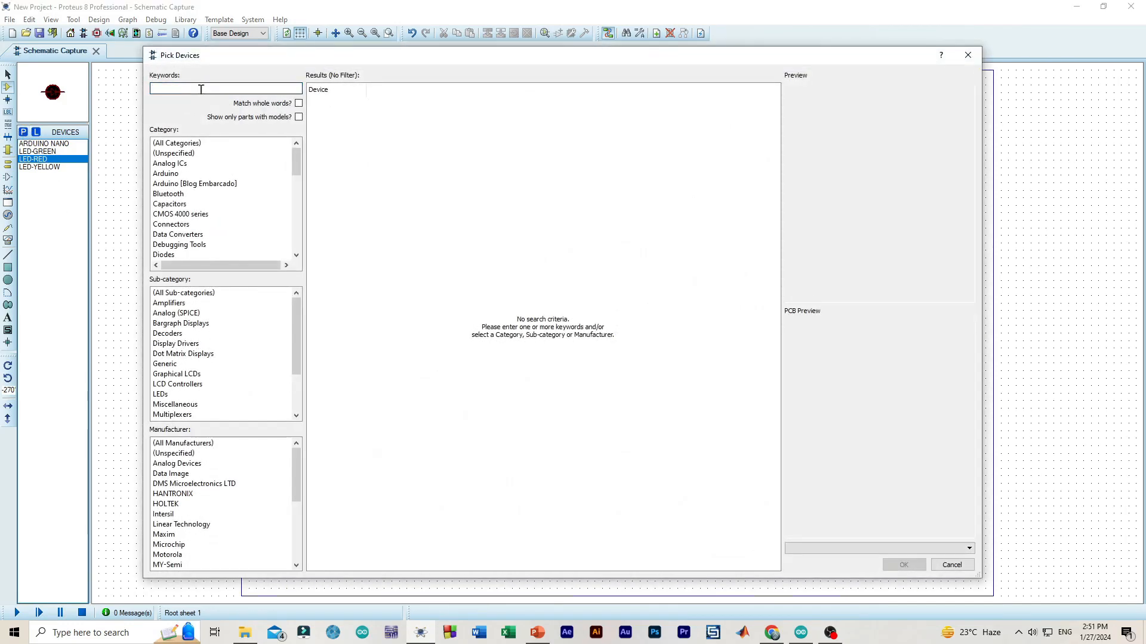
pyautogui.write('resistor')
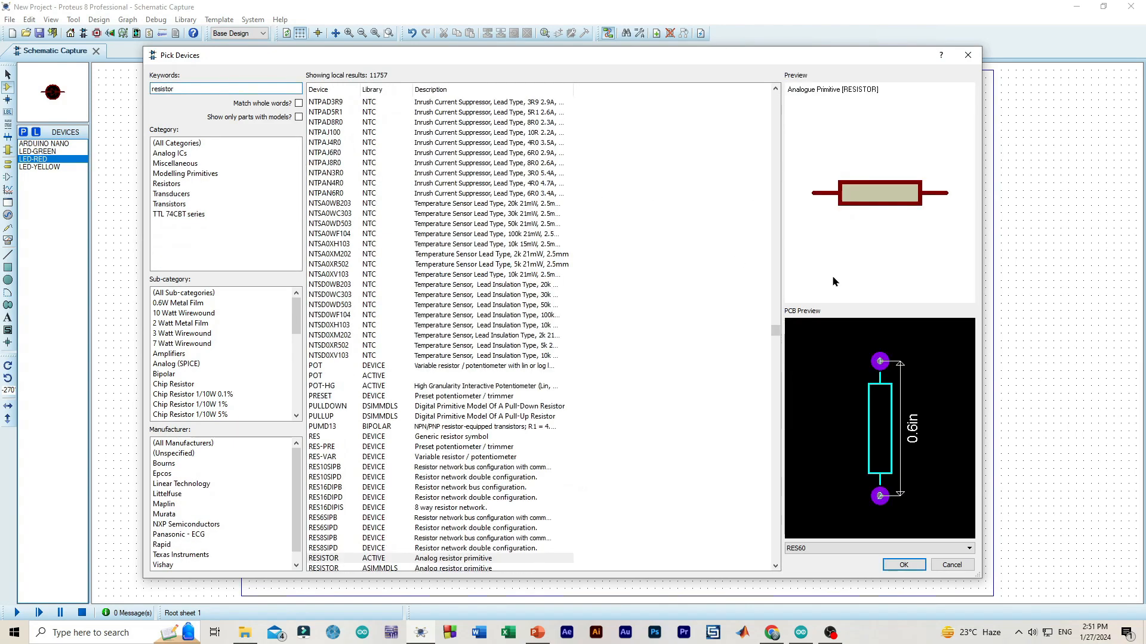
pyautogui.click(775, 327)
pyautogui.moveTo(776, 327); pyautogui.dragTo(777, 330)
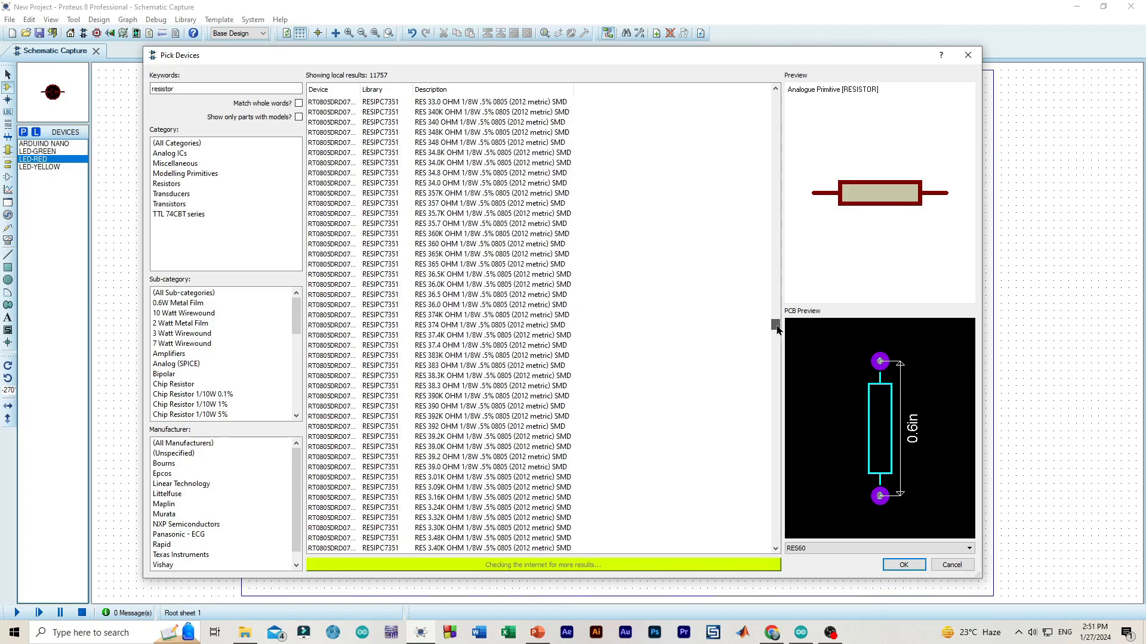
pyautogui.click(903, 564)
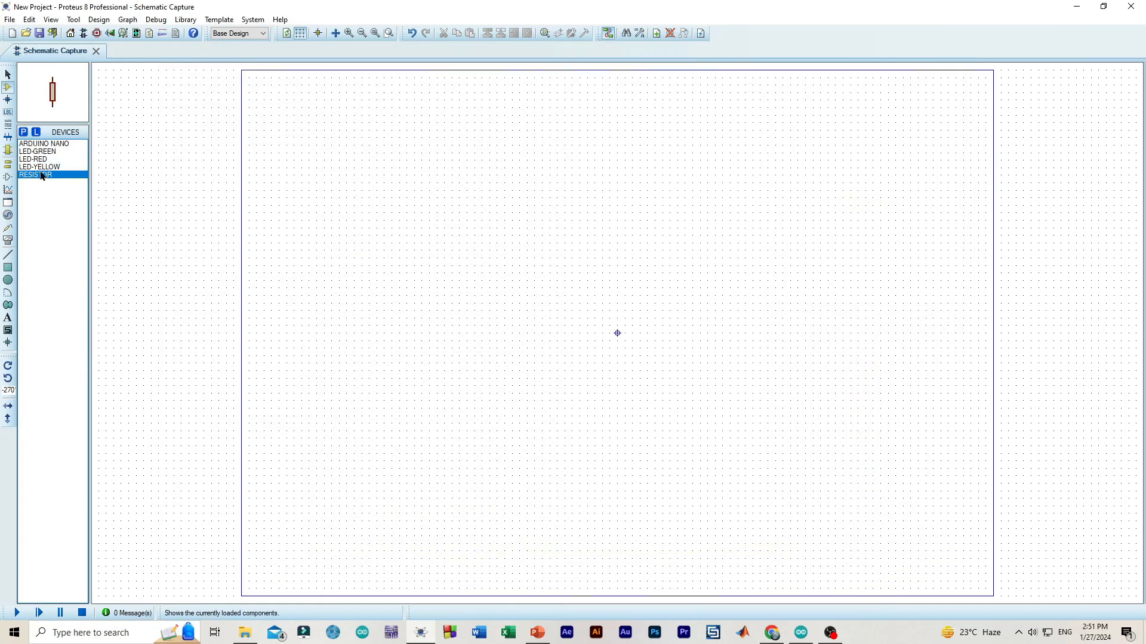
# Step: Place the Arduino Nano at the sheet's centre and rotate it upright with its USB connector facing up
pyautogui.click(55, 145)
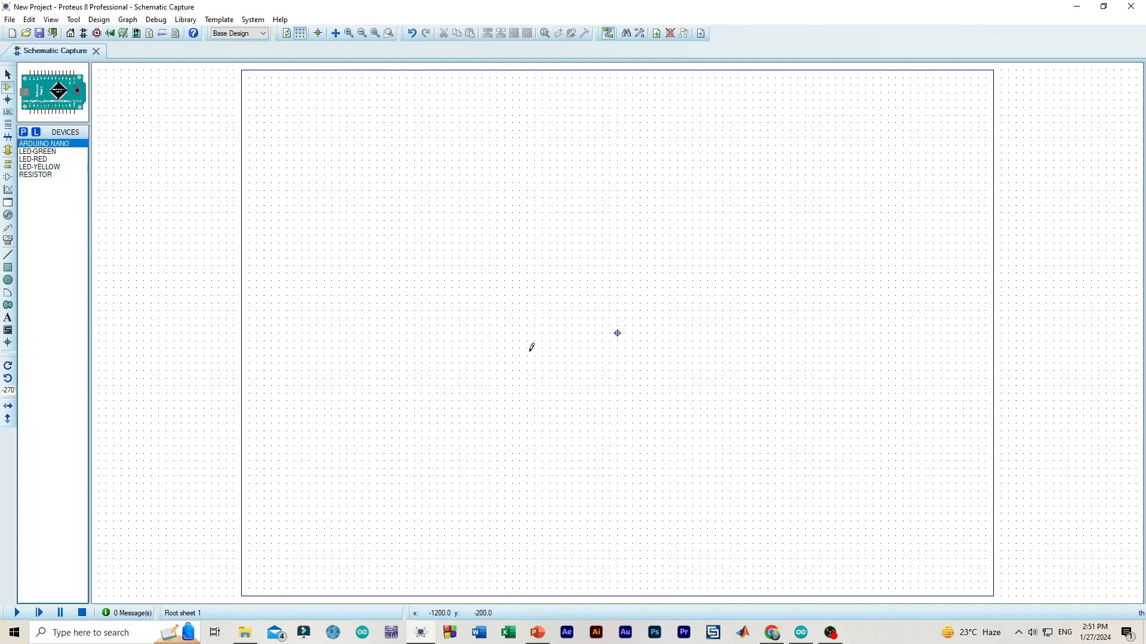
pyautogui.click(674, 250)
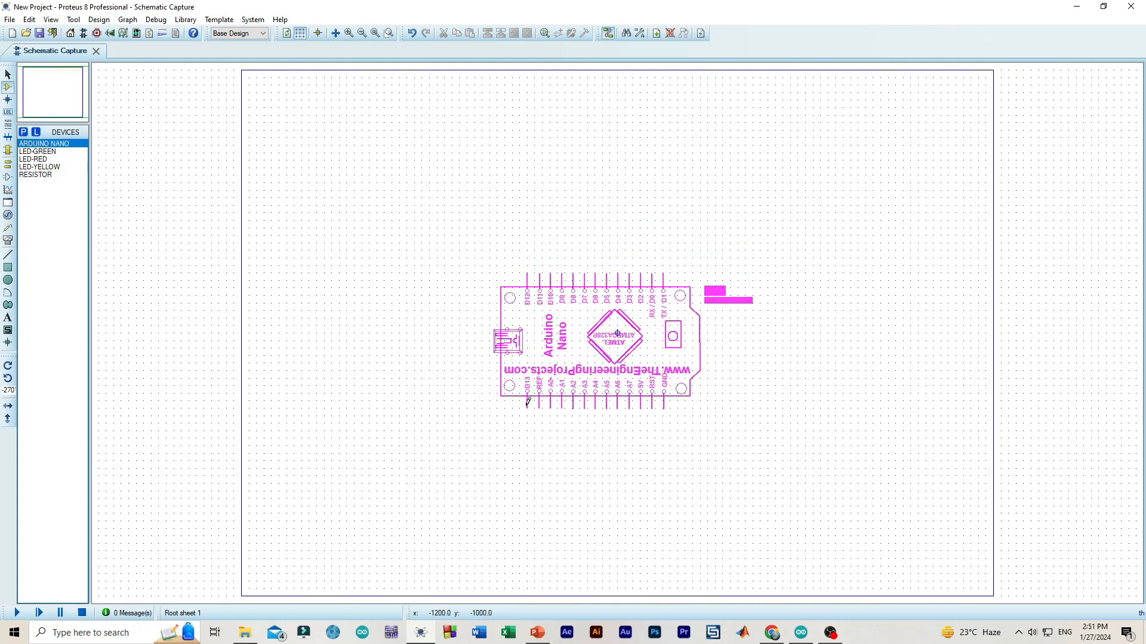
pyautogui.click(623, 340)
pyautogui.click(647, 347)
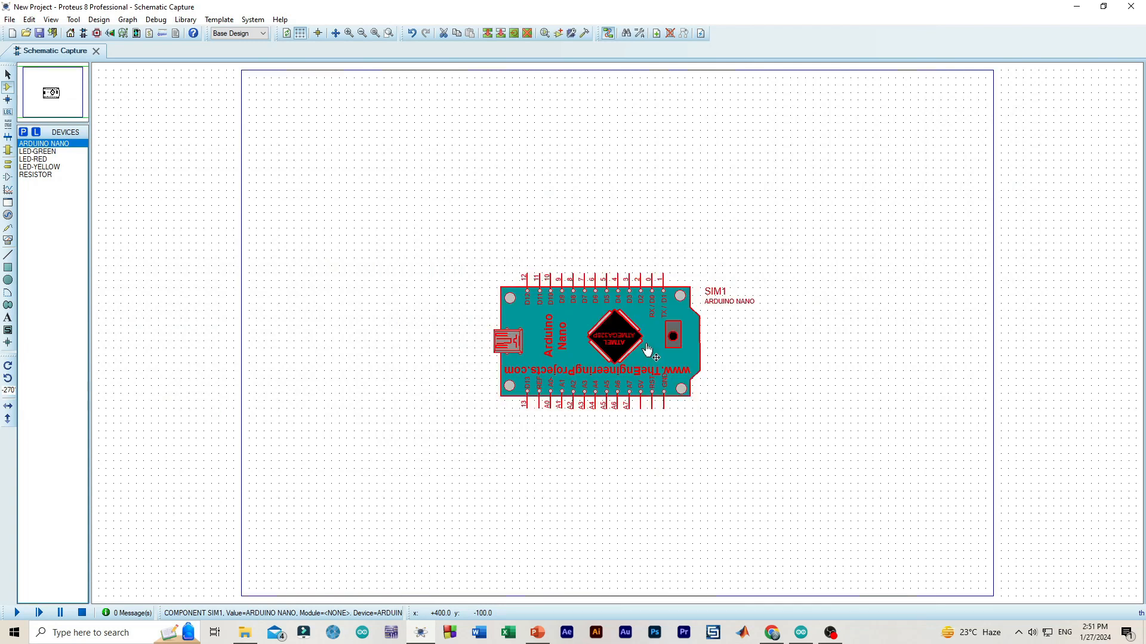
pyautogui.press('KP_Subtract')
pyautogui.click(742, 358)
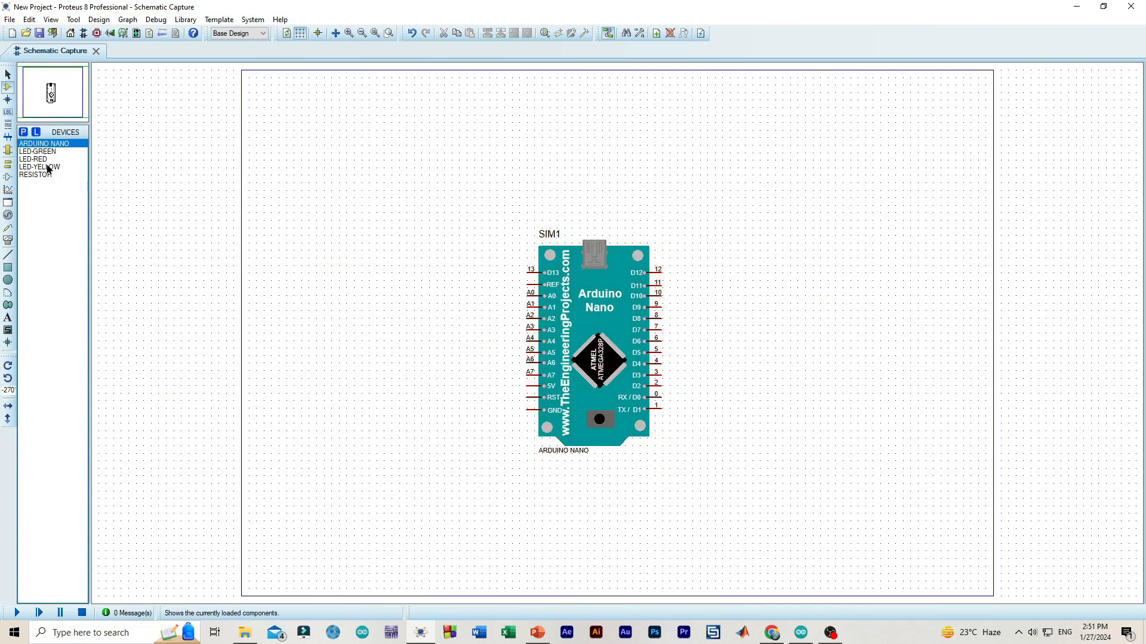
# Step: Place a LED-RED to the right of the Arduino Nano, level with its D12 pin
pyautogui.click(45, 161)
pyautogui.click(776, 258)
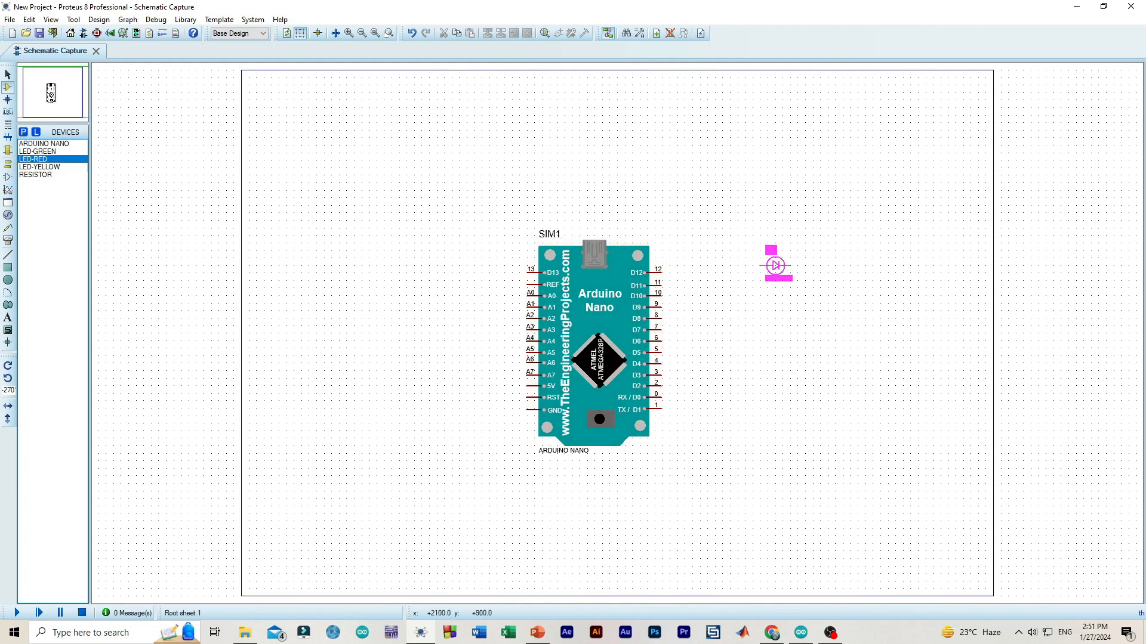
pyautogui.click(782, 272)
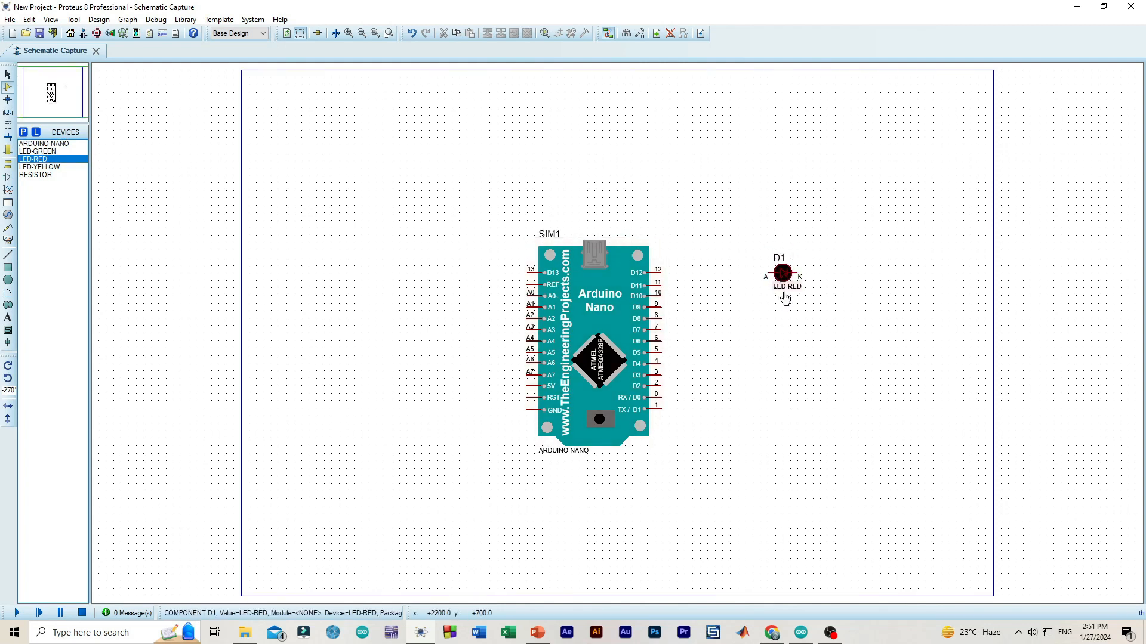
# Step: Place a LED-GREEN below the red LED and move it down to leave room for another LED between them
pyautogui.click(43, 151)
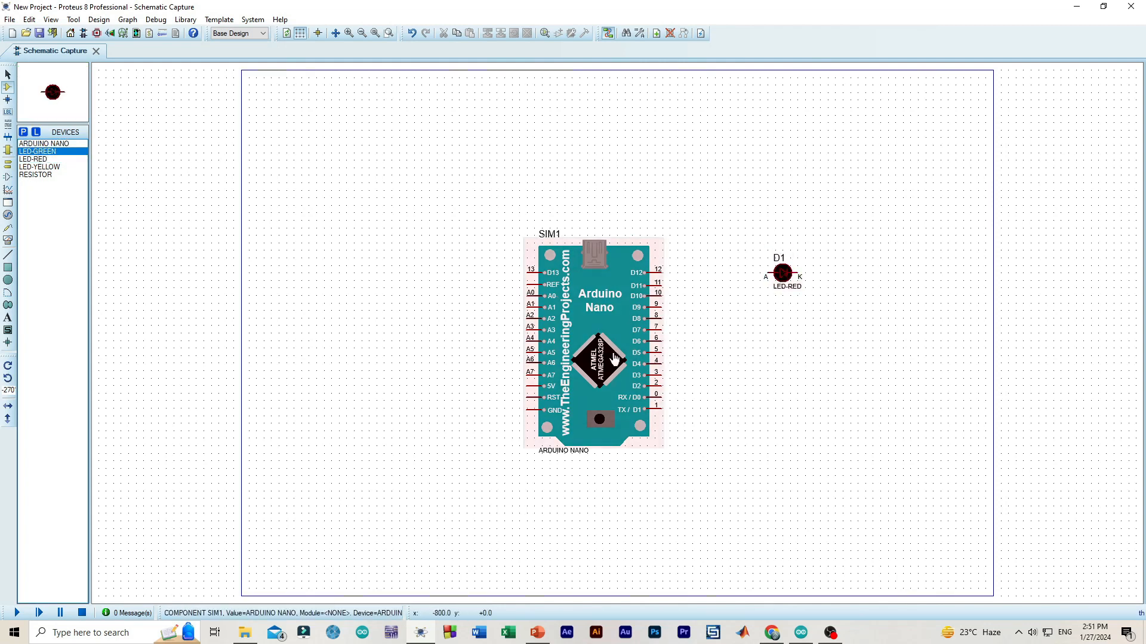
pyautogui.click(778, 322)
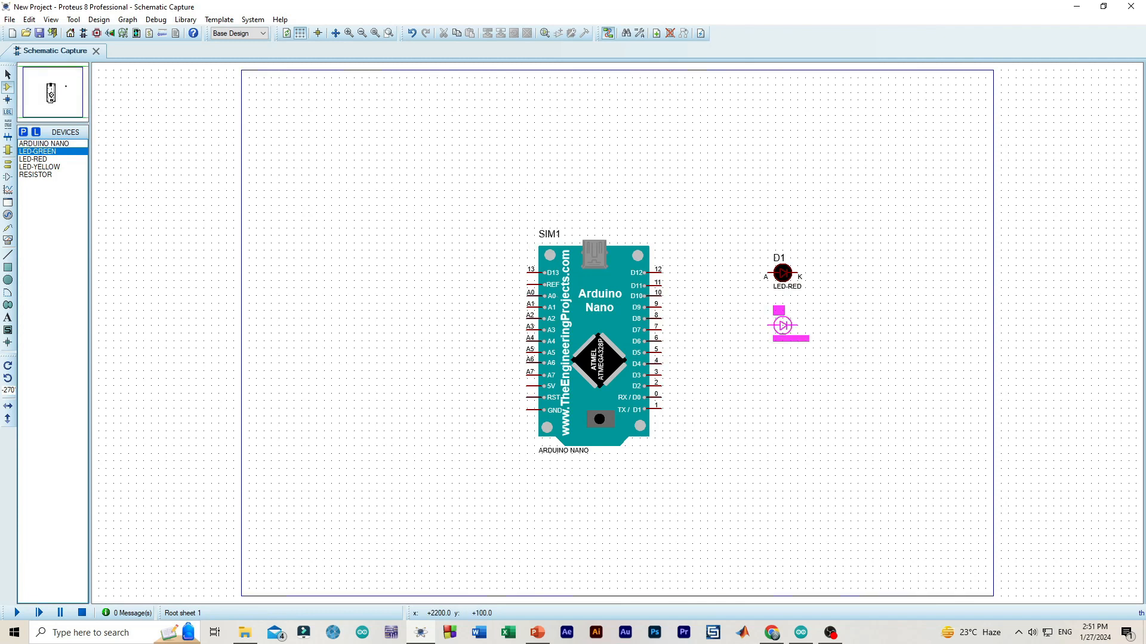
pyautogui.click(782, 326)
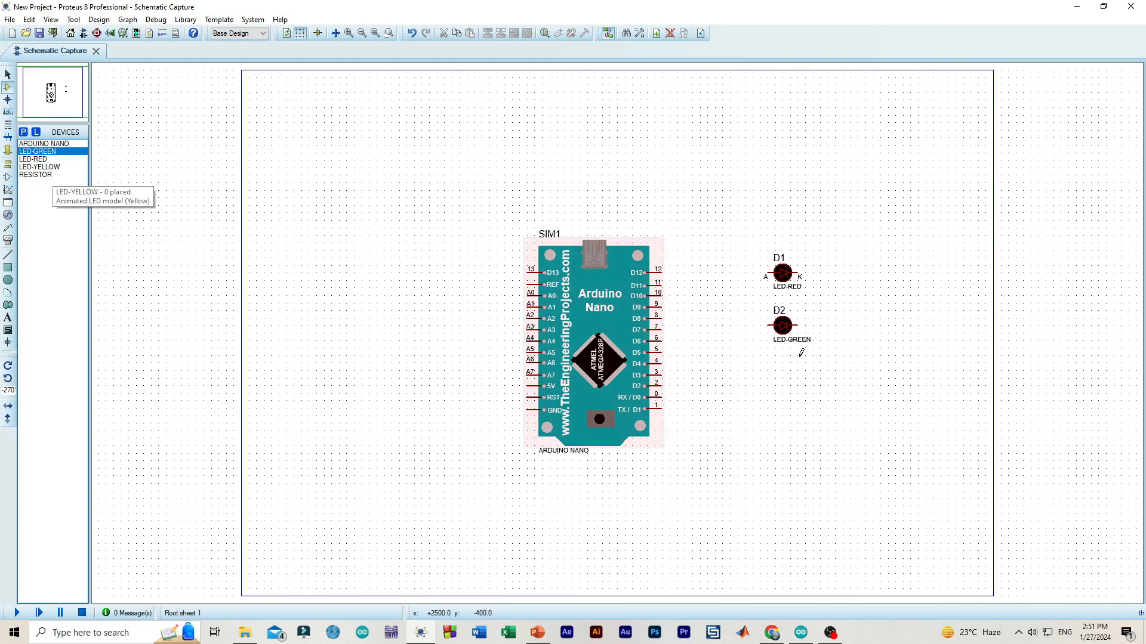
pyautogui.moveTo(783, 326); pyautogui.dragTo(782, 371)
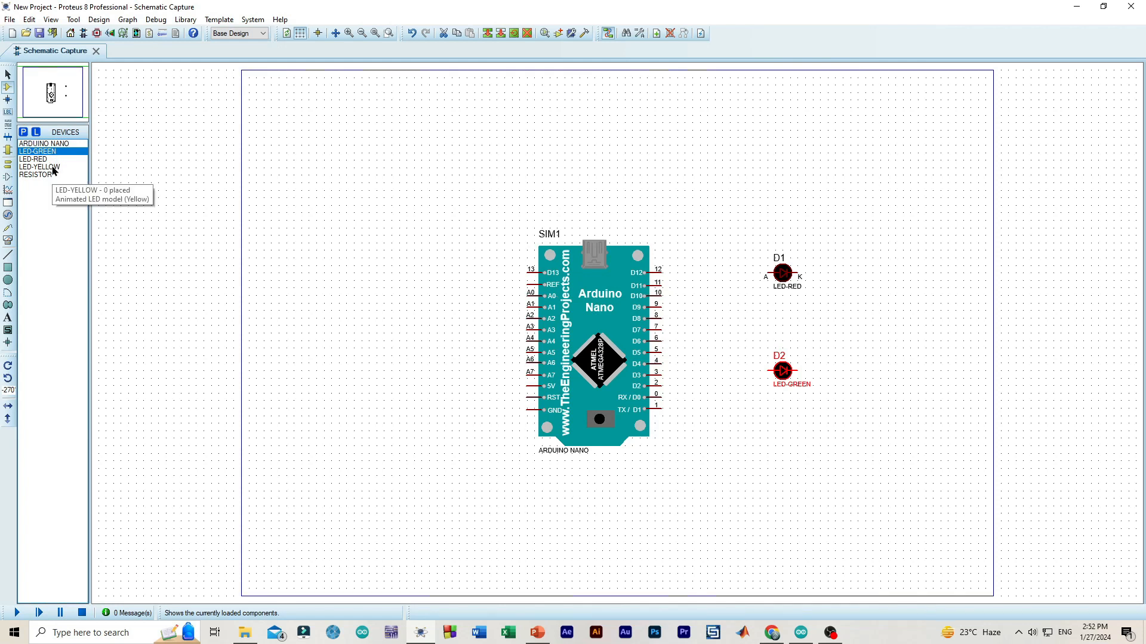
# Step: Place a LED-YELLOW between the red and green LEDs, aligned vertically with them
pyautogui.click(49, 168)
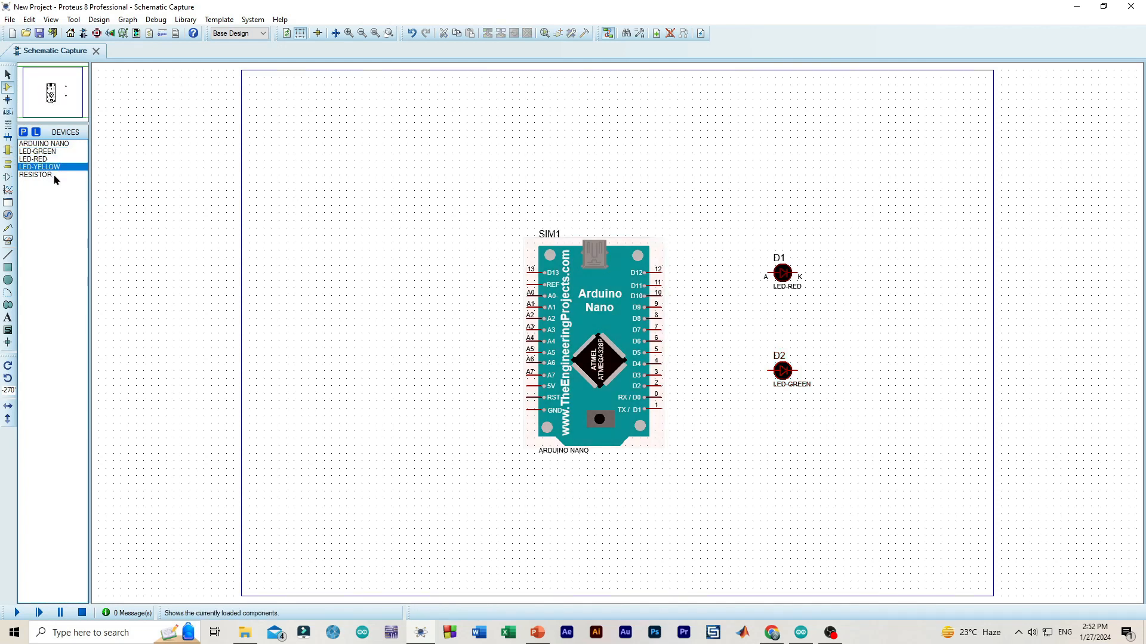
pyautogui.click(761, 312)
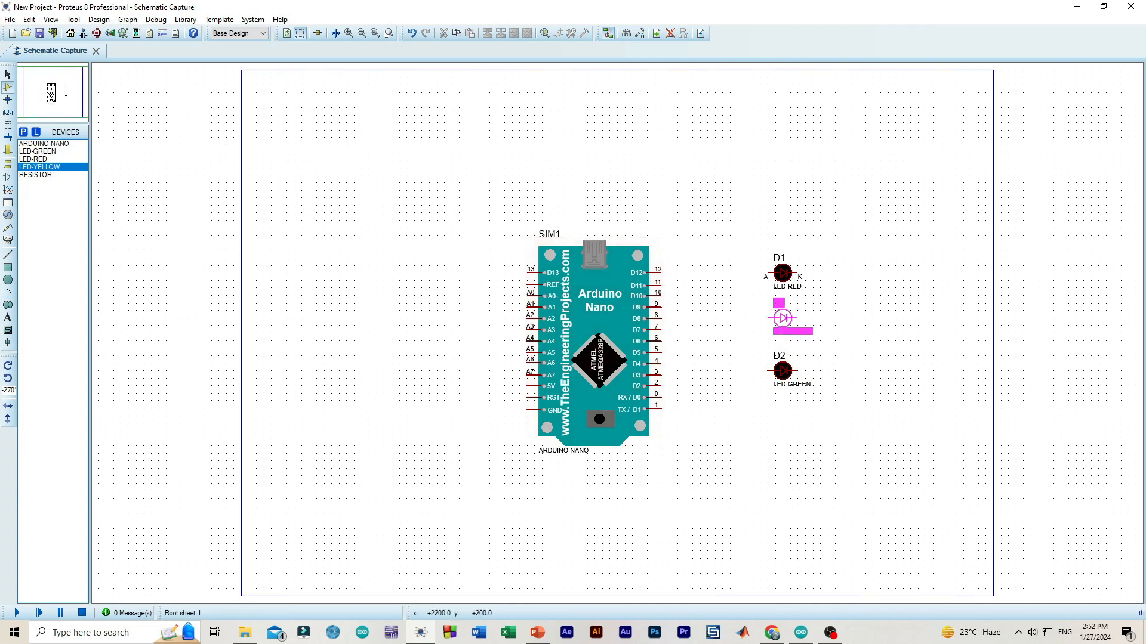
pyautogui.click(783, 318)
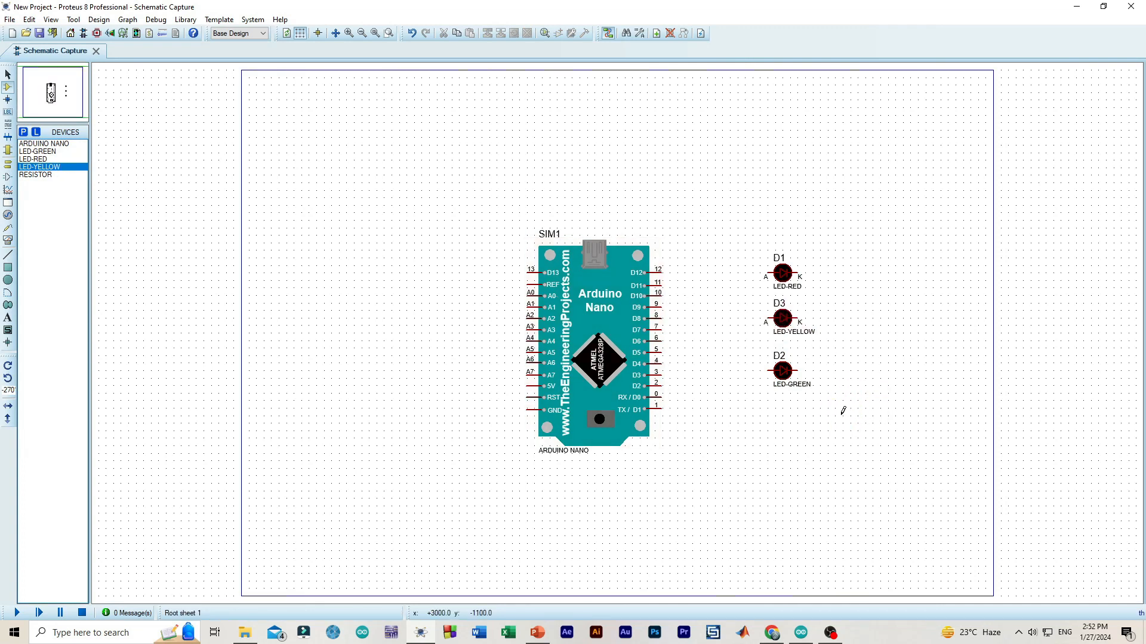
# Step: Place a horizontal resistor between the Arduino Nano and the red LED, and wire its pin 2 to the LED's anode
pyautogui.click(42, 175)
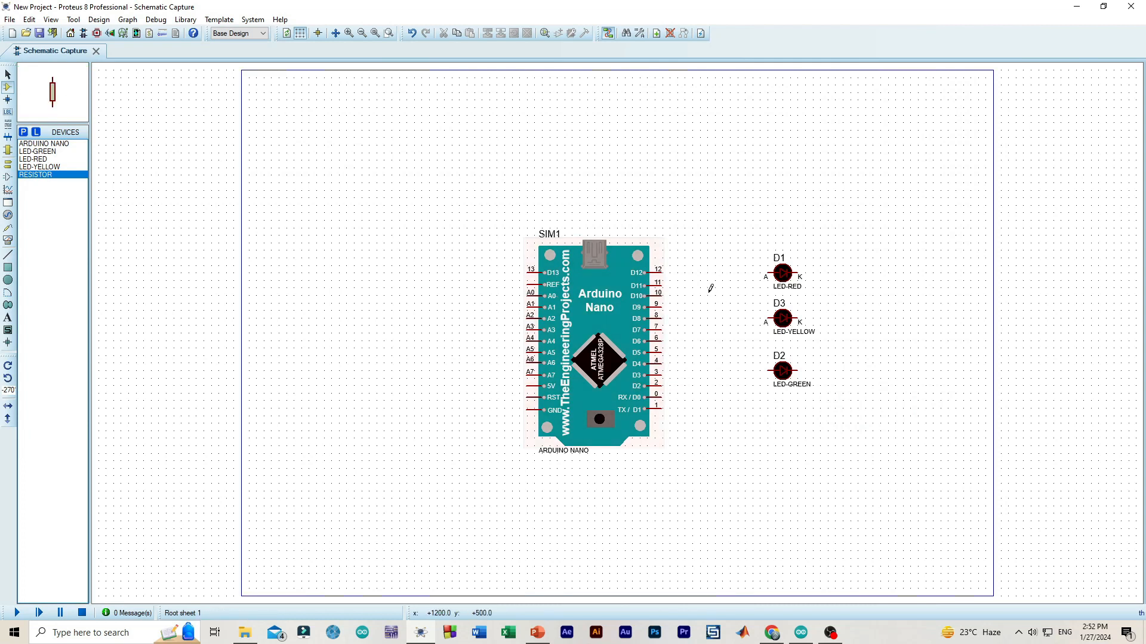
pyautogui.click(740, 248)
pyautogui.press('KP_Subtract')
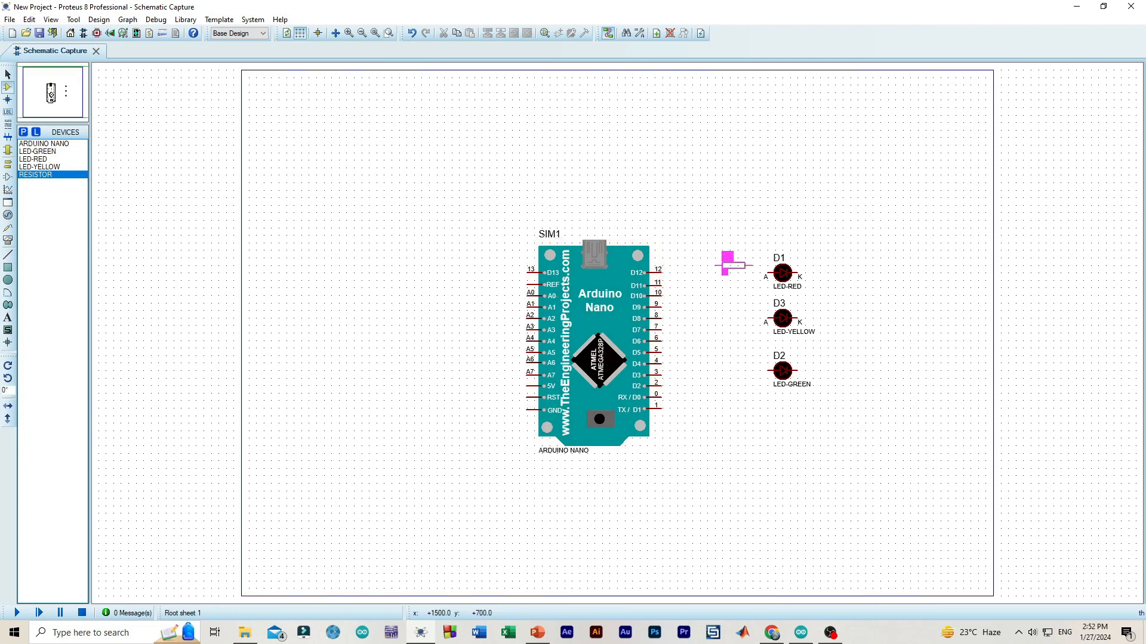
pyautogui.click(728, 272)
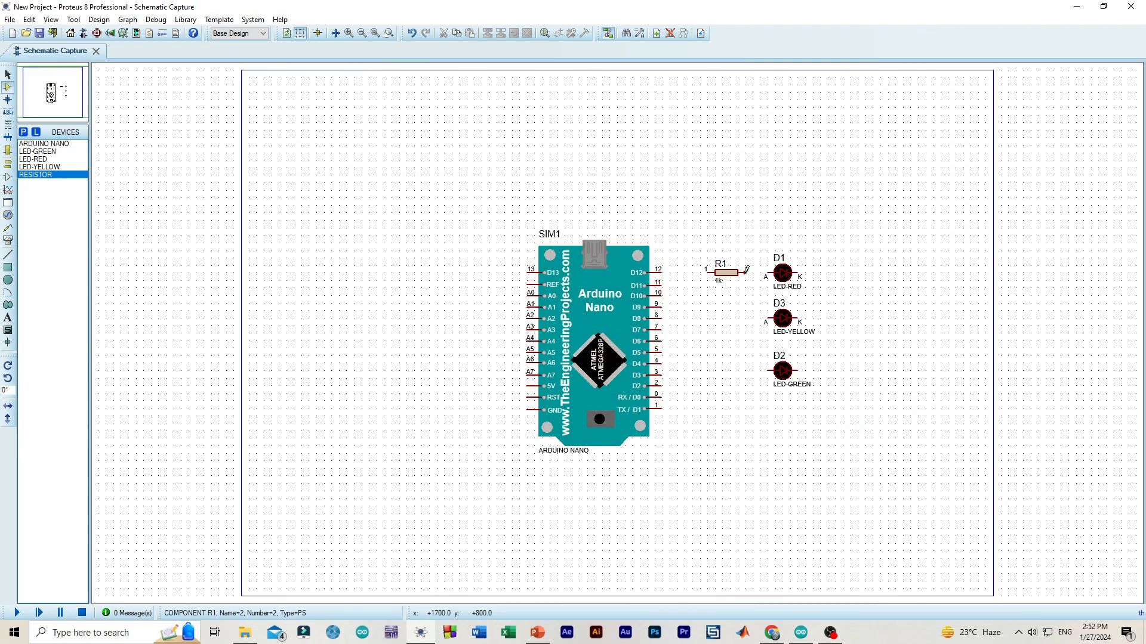
pyautogui.click(746, 270)
pyautogui.click(769, 273)
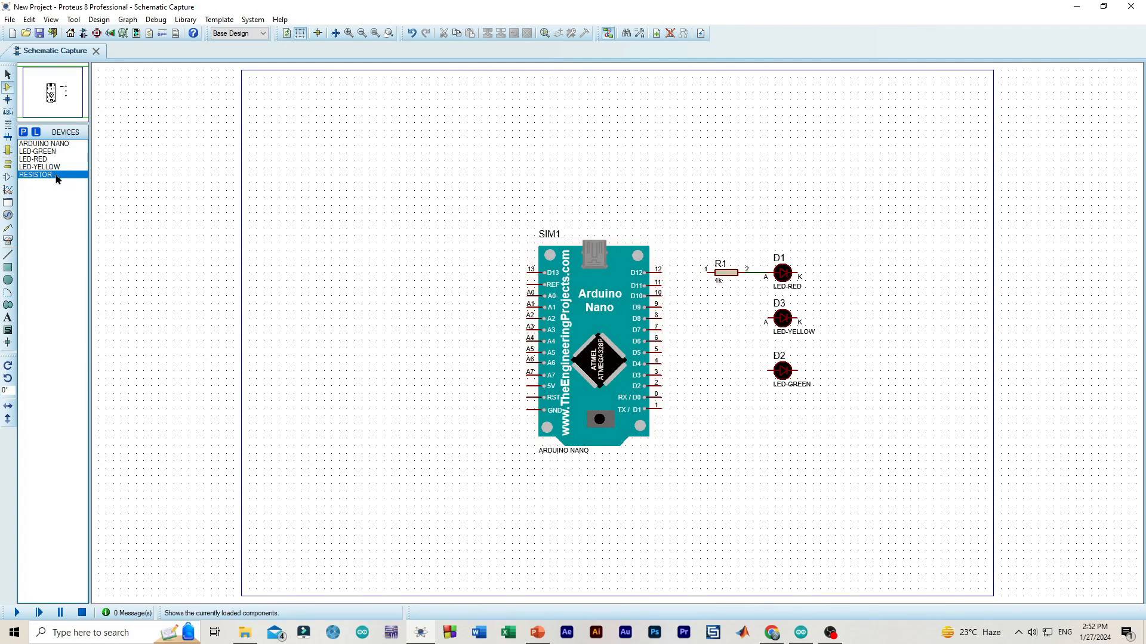
# Step: Place horizontal resistors level with the yellow and green LEDs, and wire pin 2 of each to its LED's anode
pyautogui.click(57, 175)
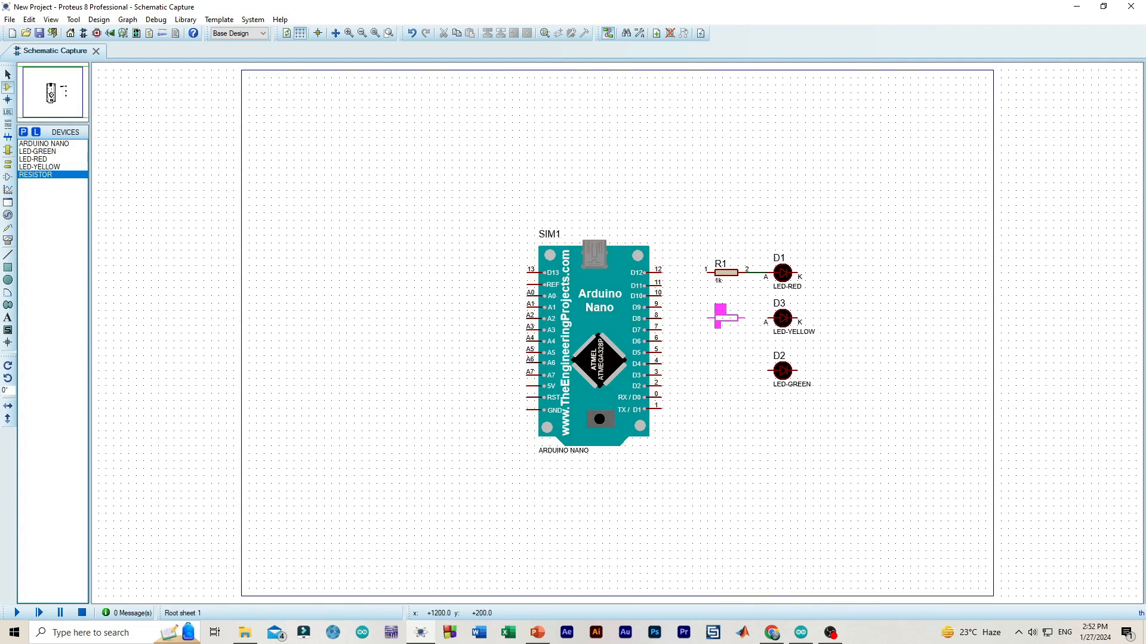
pyautogui.click(725, 317)
pyautogui.click(747, 318)
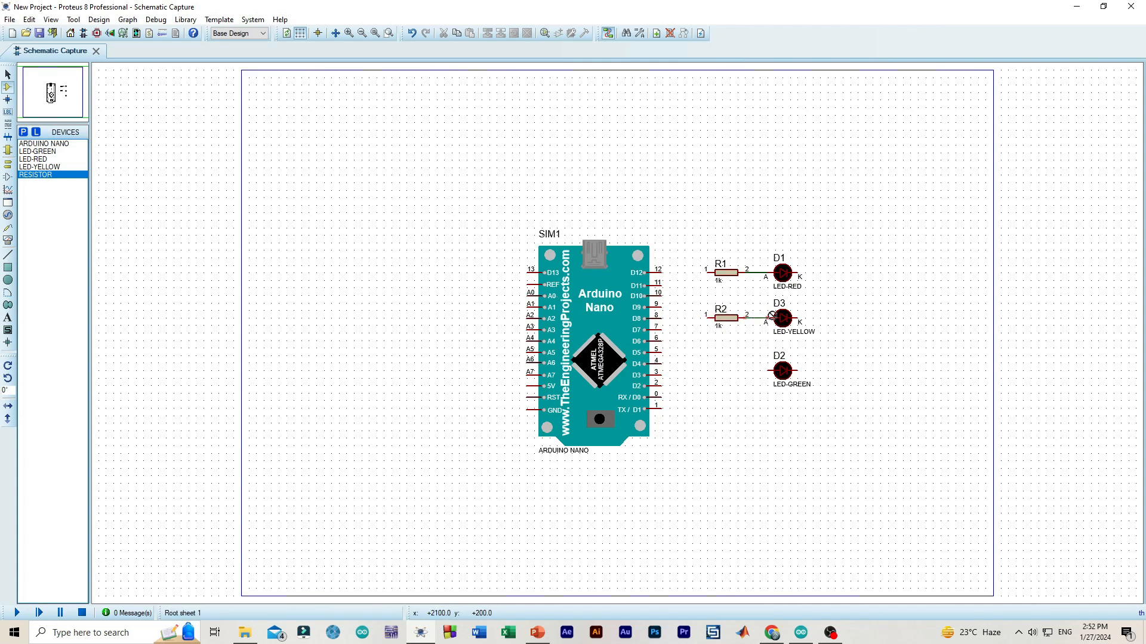
pyautogui.click(772, 316)
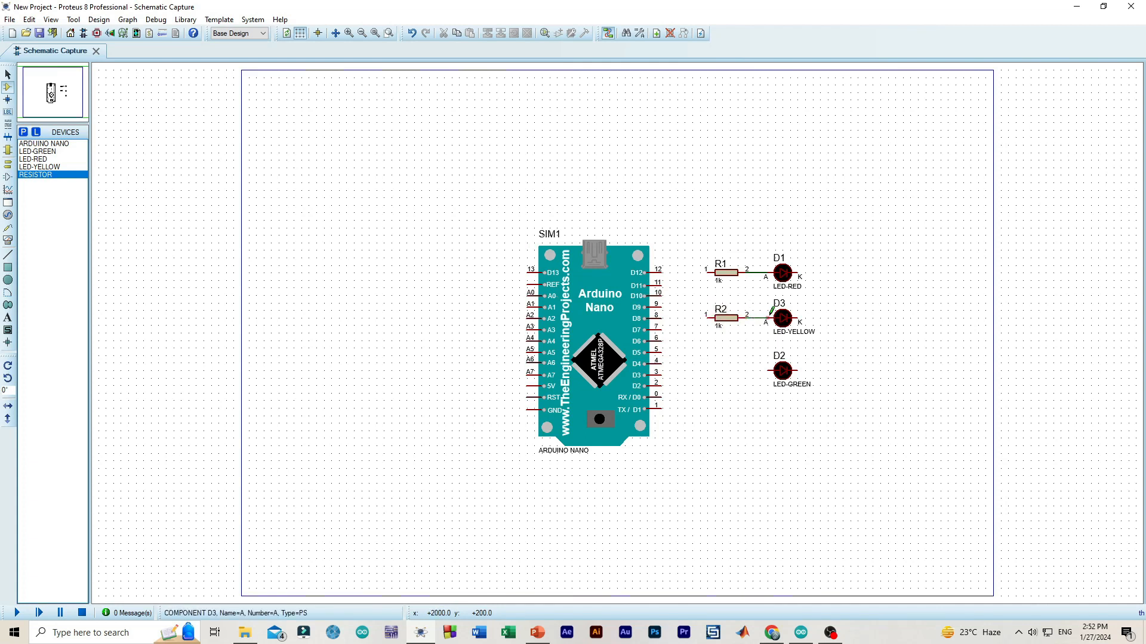
pyautogui.click(725, 370)
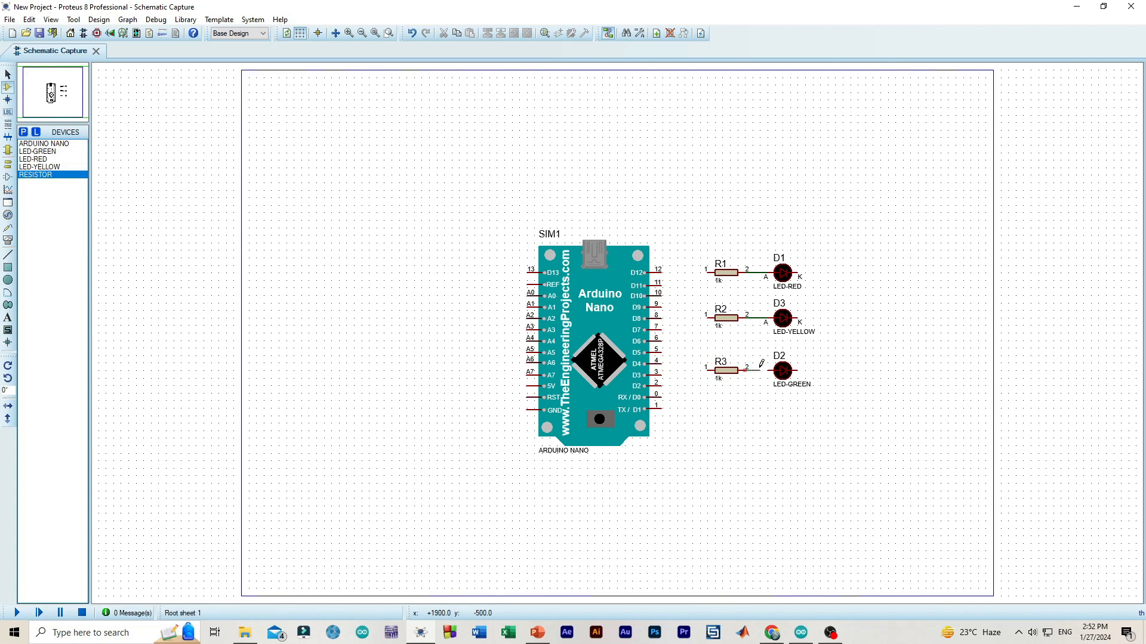
# Step: Set the values of resistors R1, R2 and R3 to 330
pyautogui.doubleClick(718, 280)
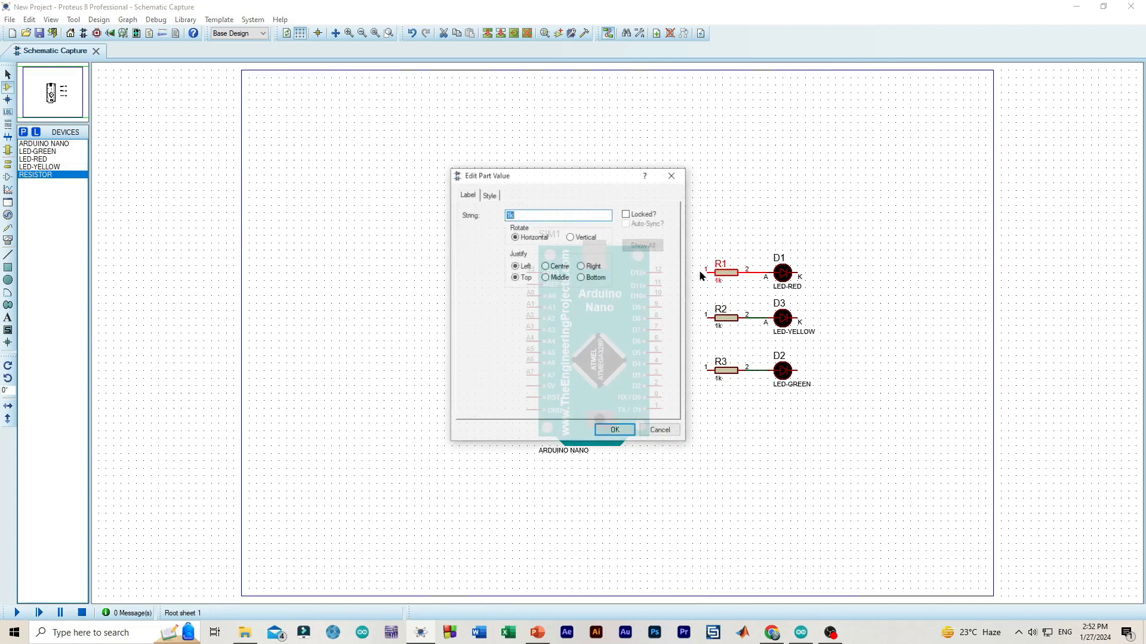
pyautogui.write('330')
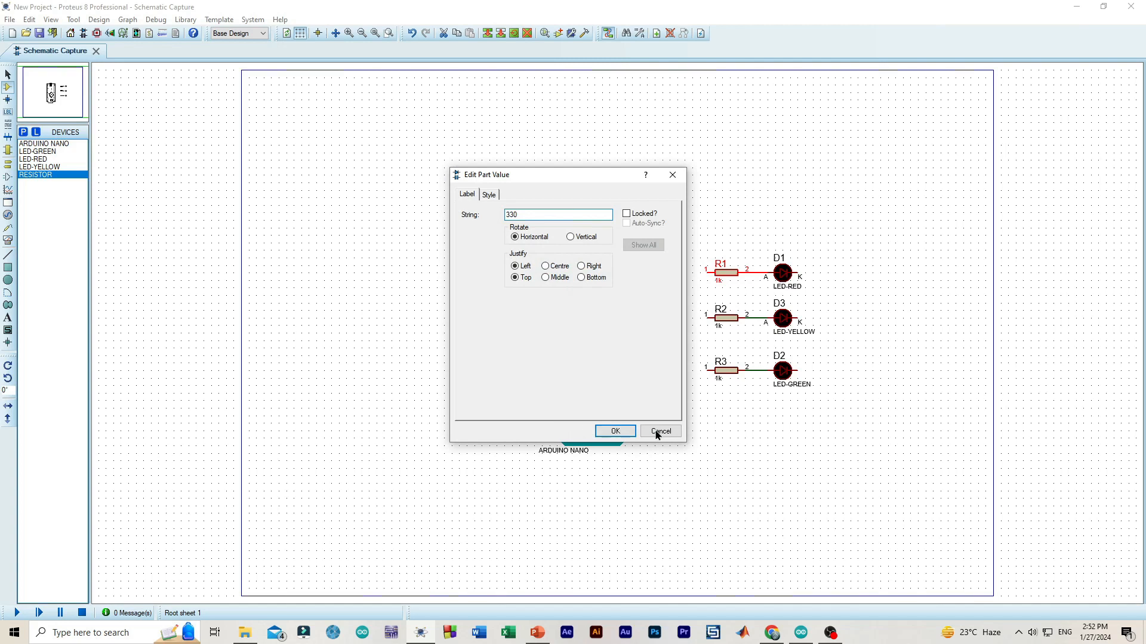
pyautogui.click(614, 430)
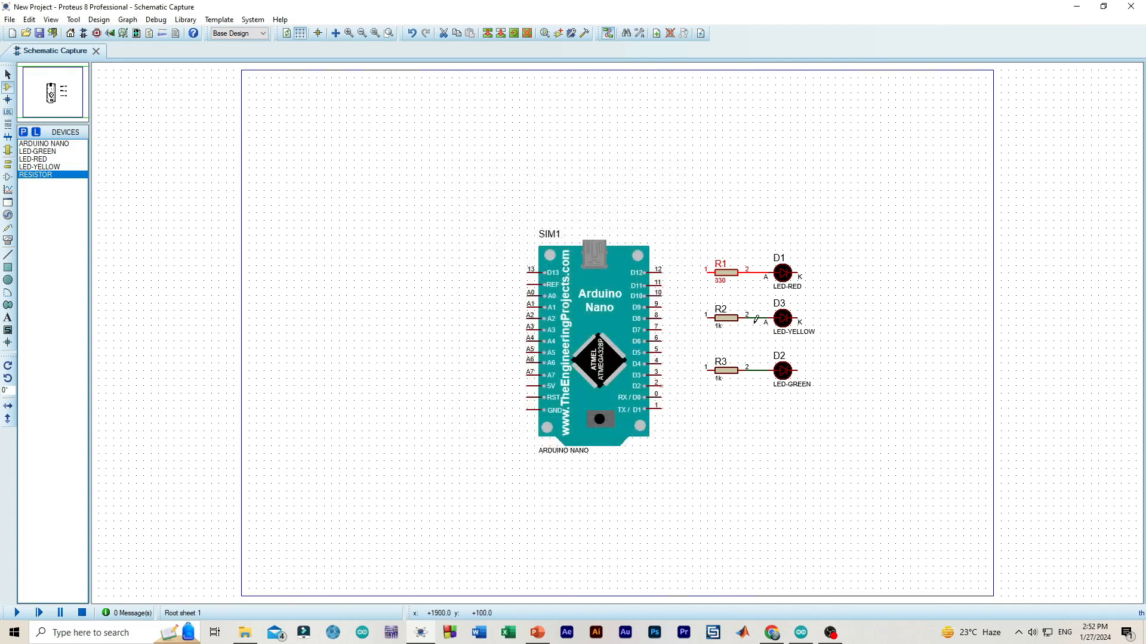
pyautogui.doubleClick(719, 326)
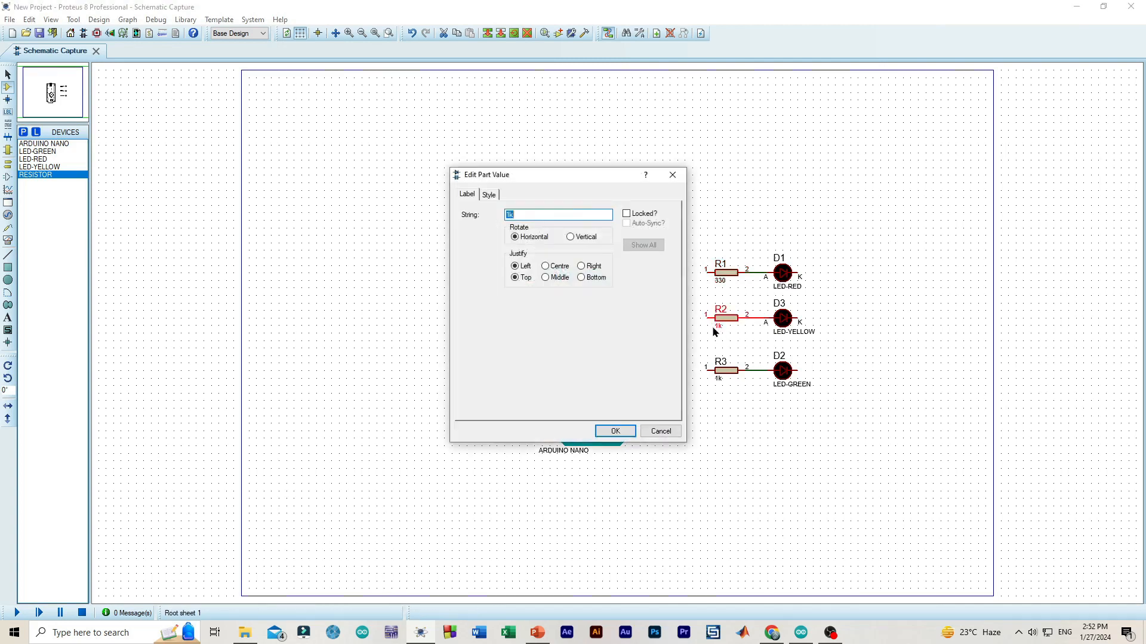
pyautogui.write('330')
pyautogui.press('Return')
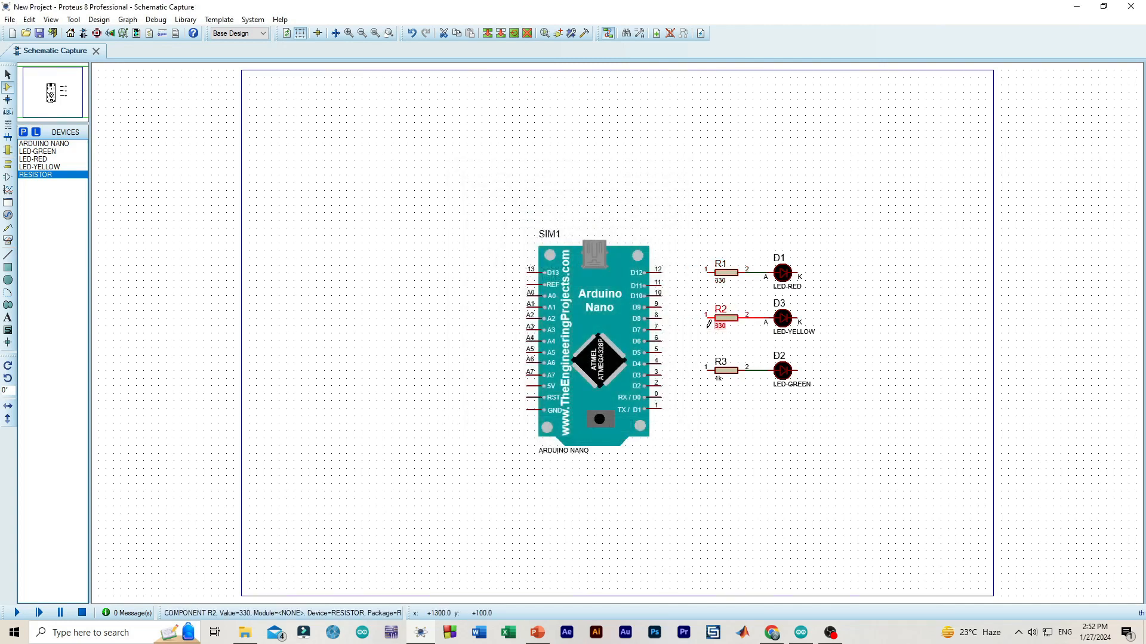
pyautogui.doubleClick(721, 381)
pyautogui.write('330')
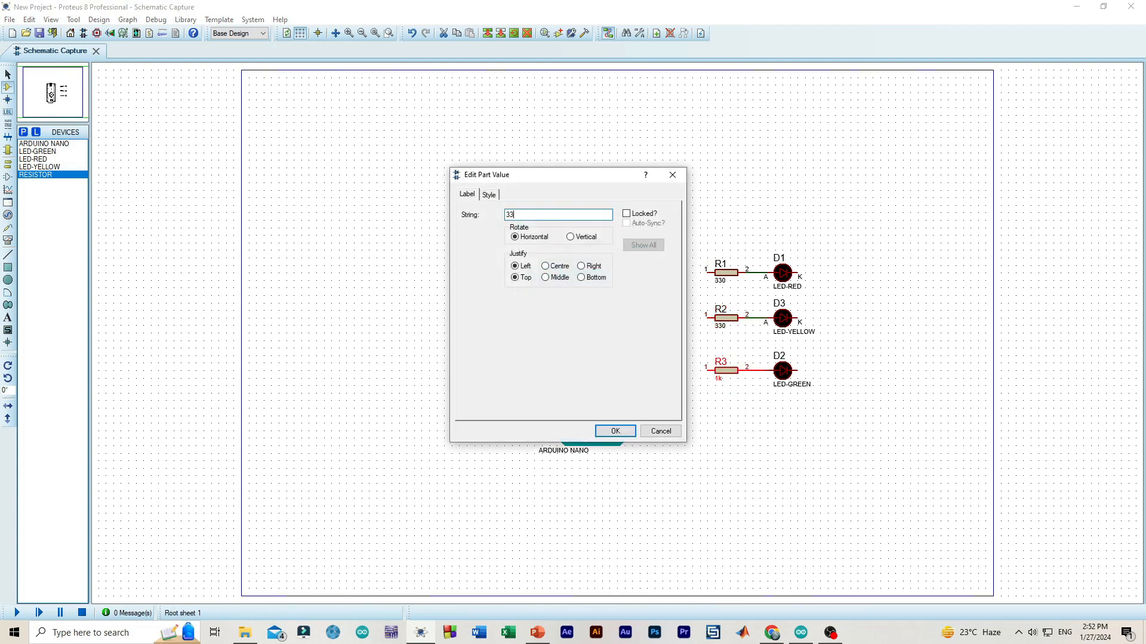
pyautogui.press('Return')
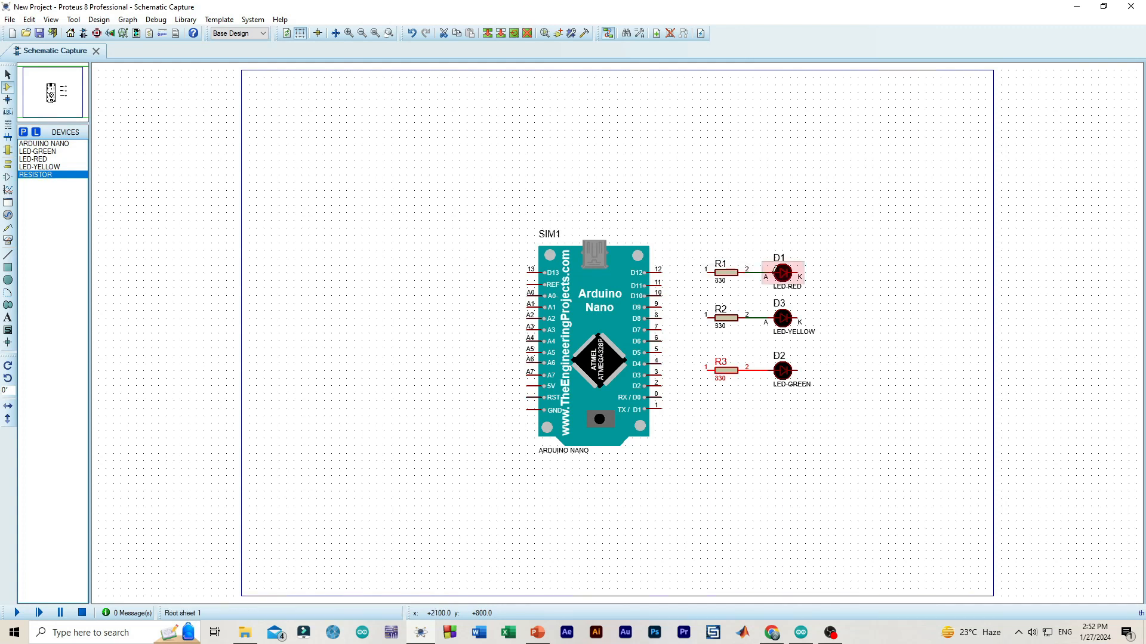
# Step: Wire pin 1 of R1 to the Arduino Nano's D12, R2 to D10 and R3 to D8
pyautogui.click(708, 269)
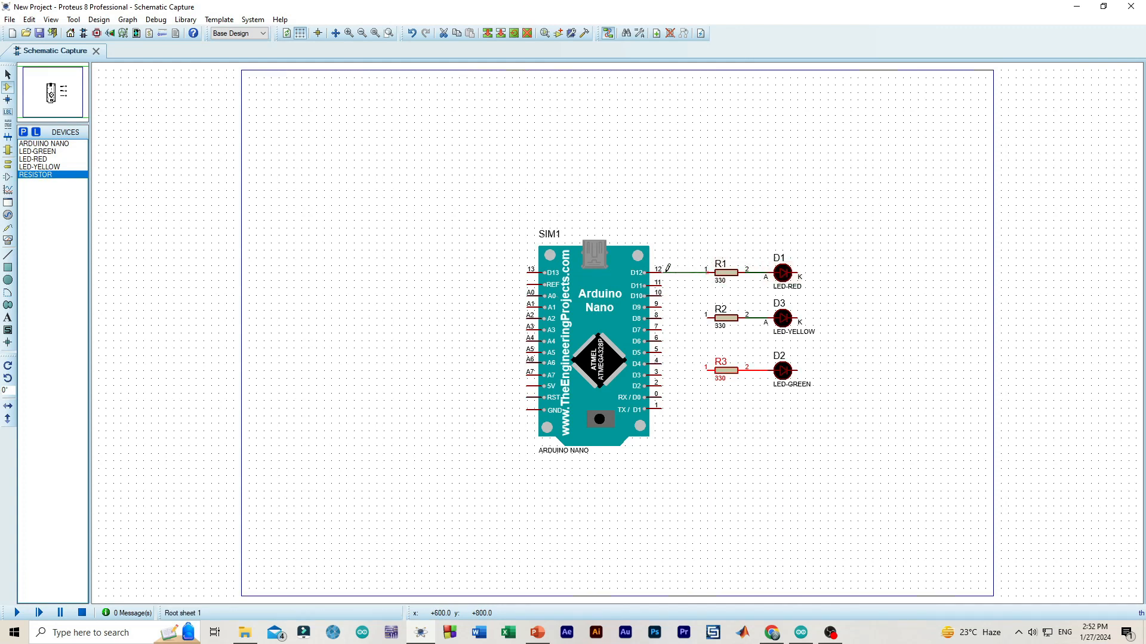
pyautogui.click(659, 273)
pyautogui.click(707, 316)
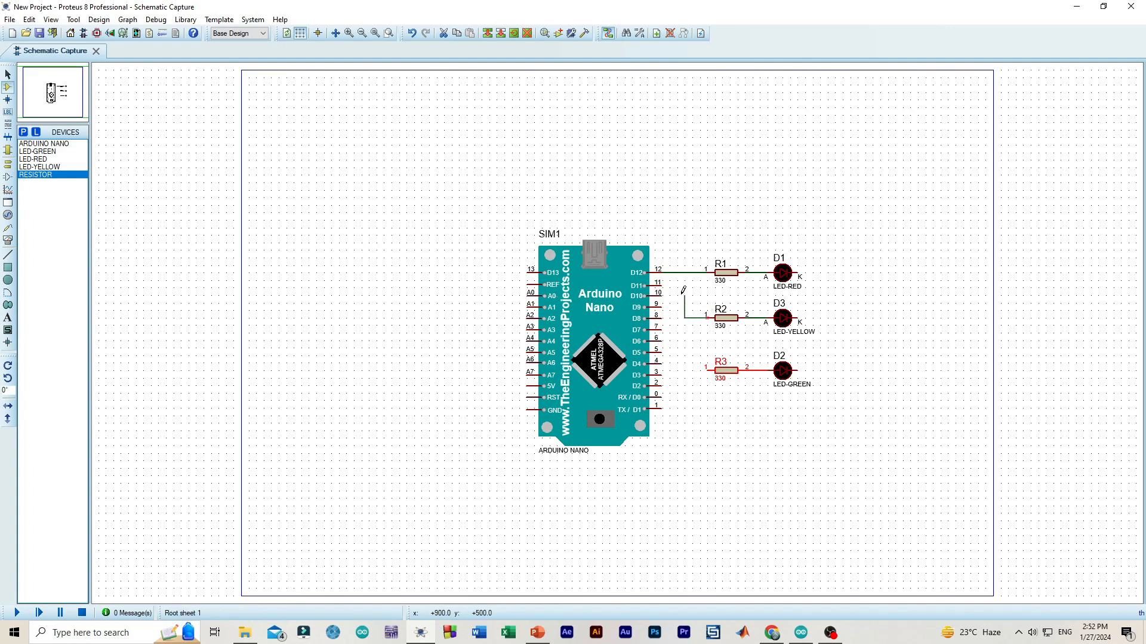
pyautogui.click(661, 296)
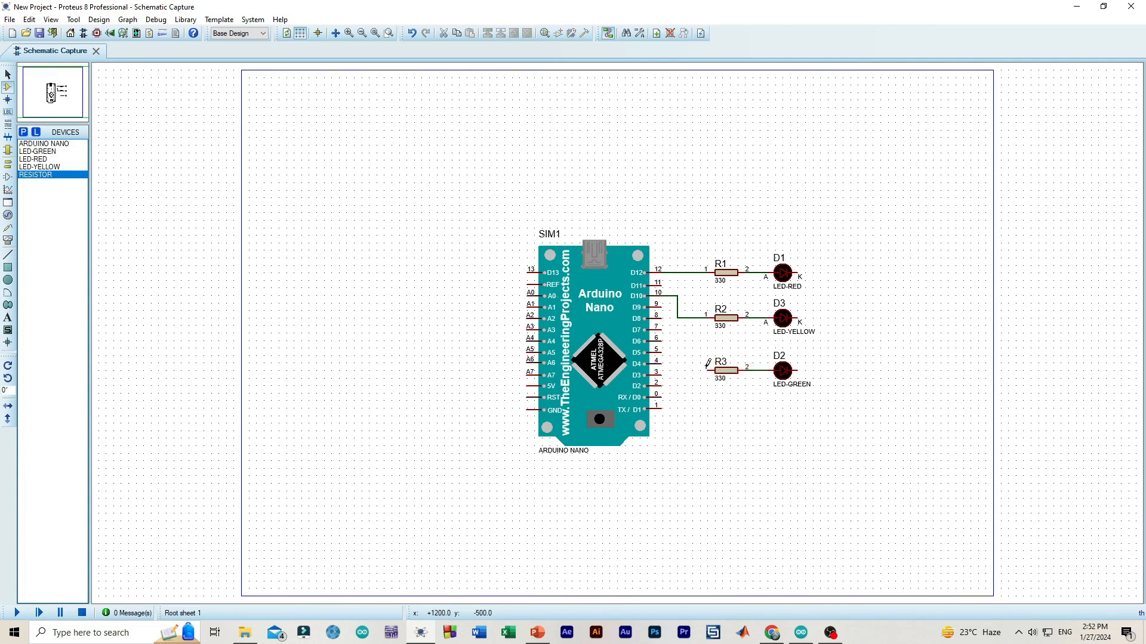
pyautogui.click(706, 368)
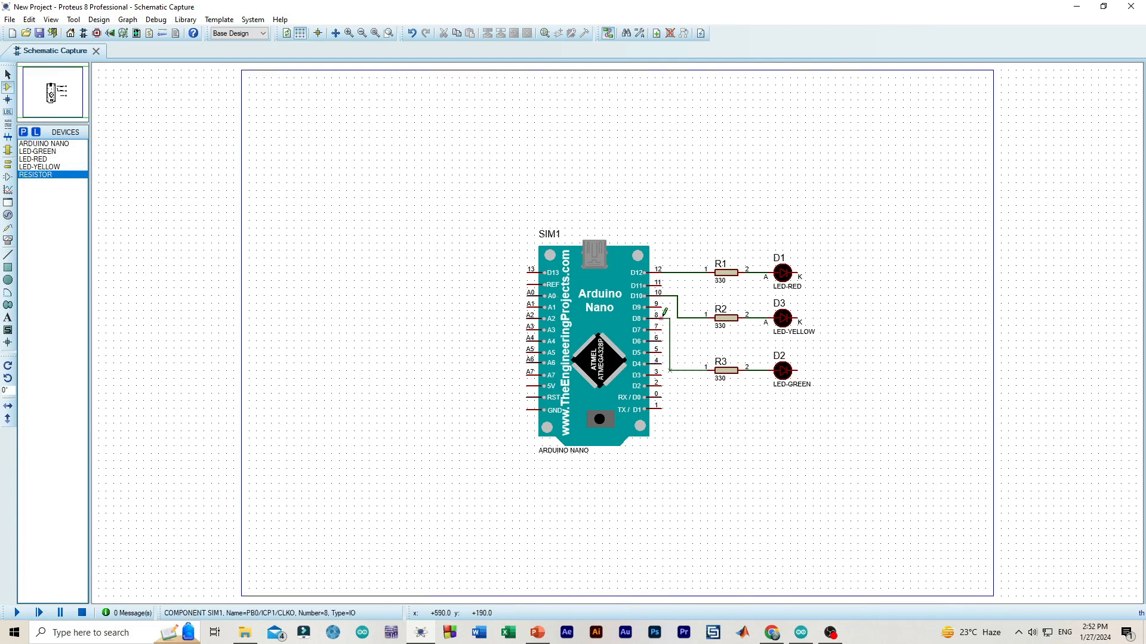
pyautogui.click(663, 319)
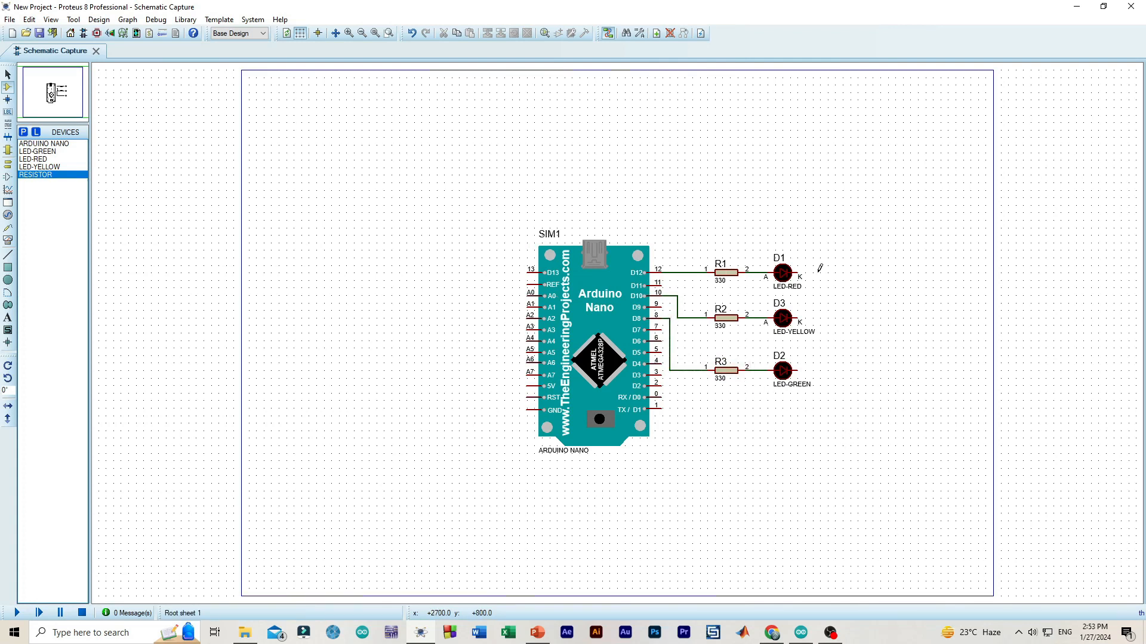
# Step: Wire the cathodes of the red, yellow and green LEDs together along a common vertical line to their right
pyautogui.click(799, 273)
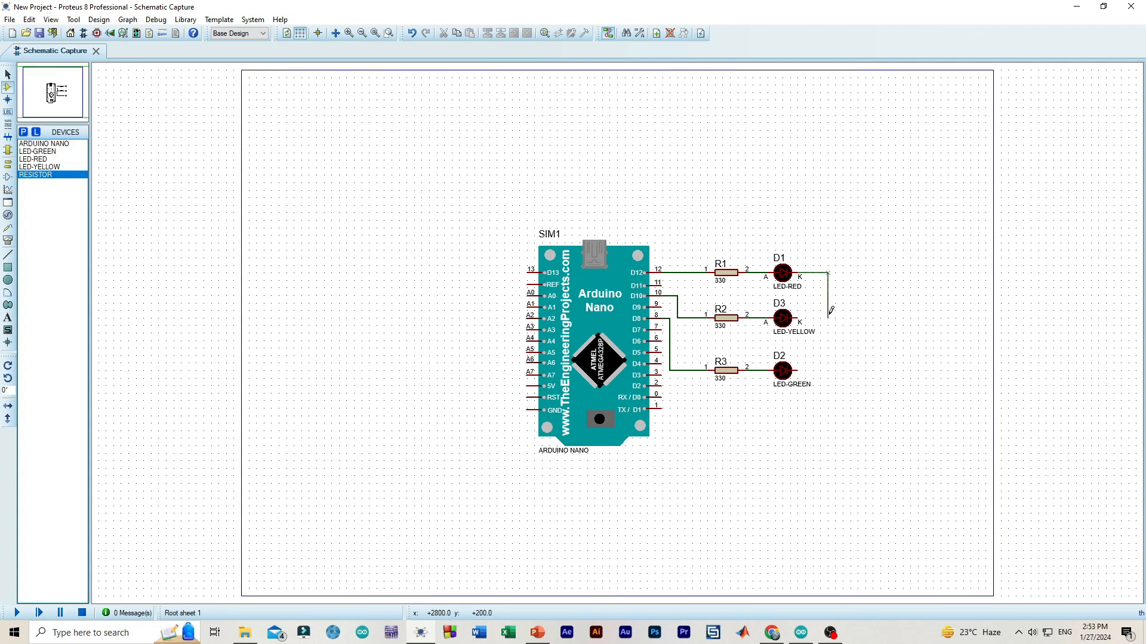
pyautogui.click(800, 318)
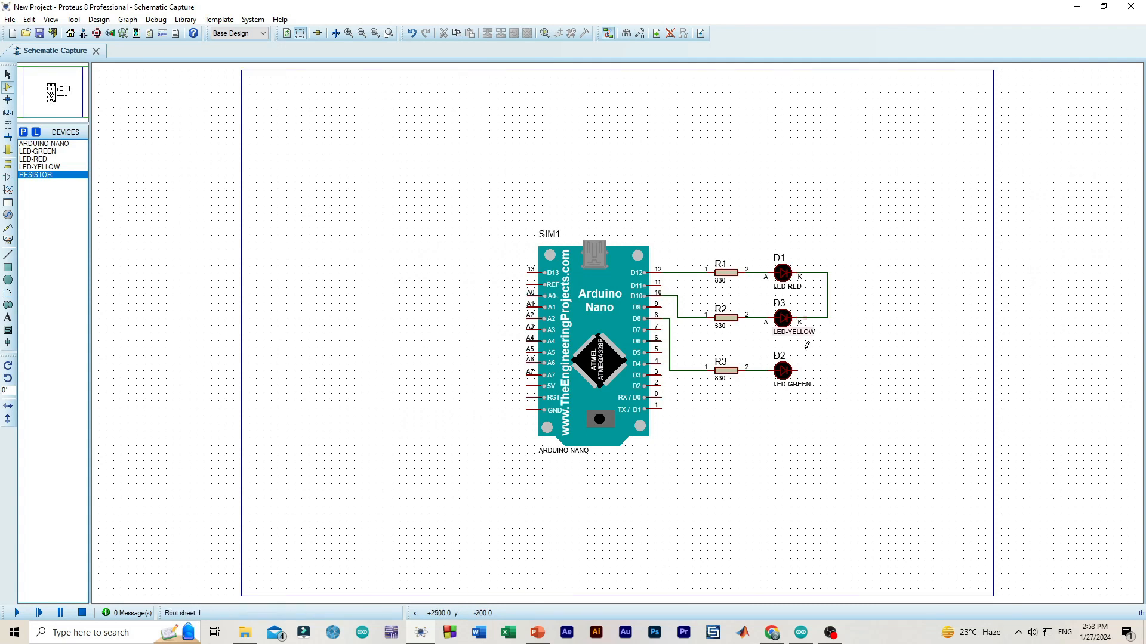
pyautogui.click(802, 368)
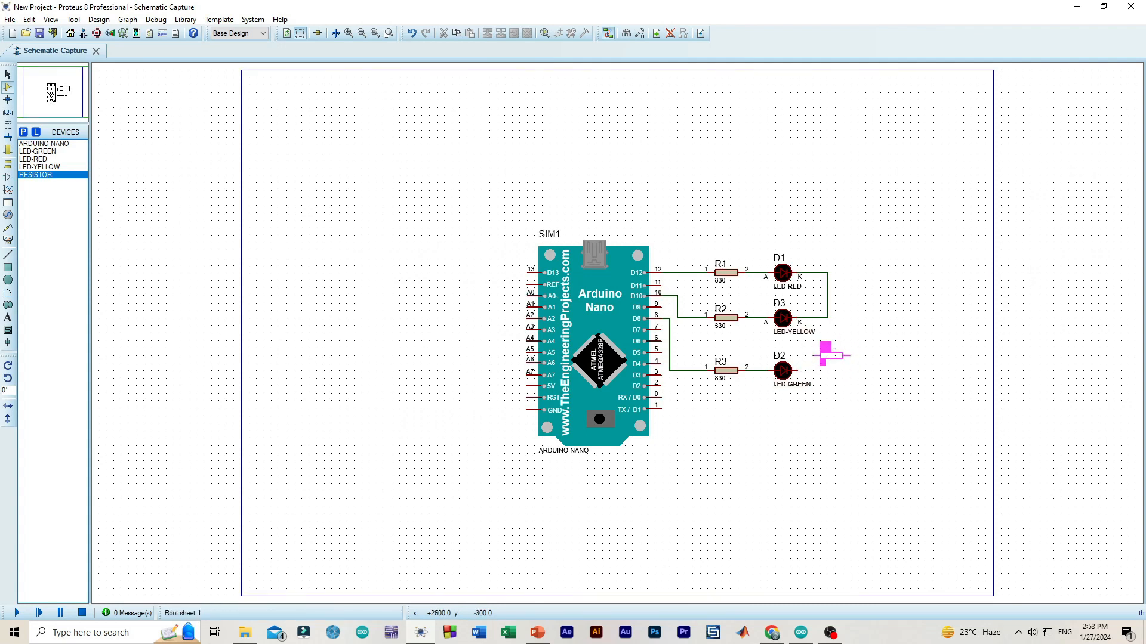
pyautogui.rightClick(810, 361)
pyautogui.click(799, 371)
pyautogui.click(827, 318)
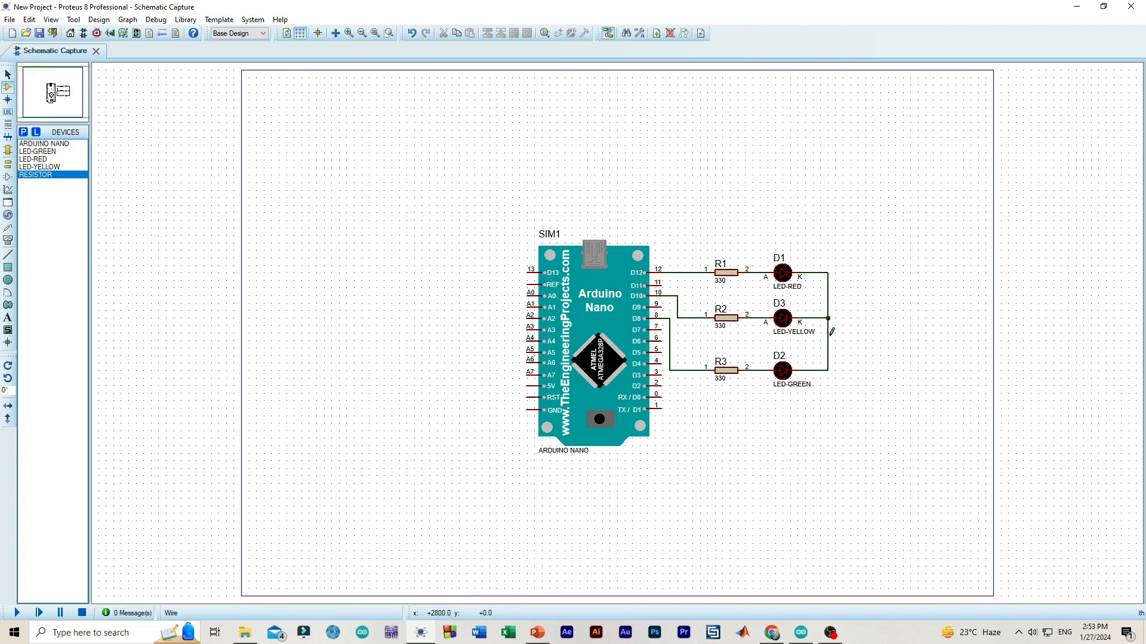
# Step: Place a GROUND terminal to the right of the LEDs and wire it to the common cathode junction
pyautogui.click(8, 167)
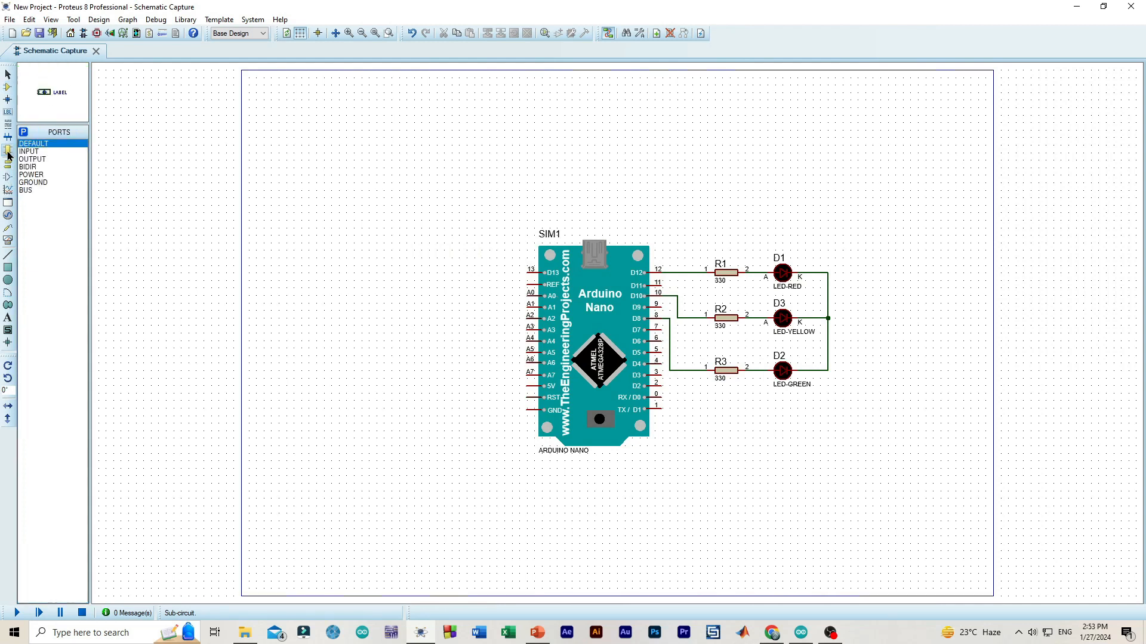
pyautogui.click(6, 168)
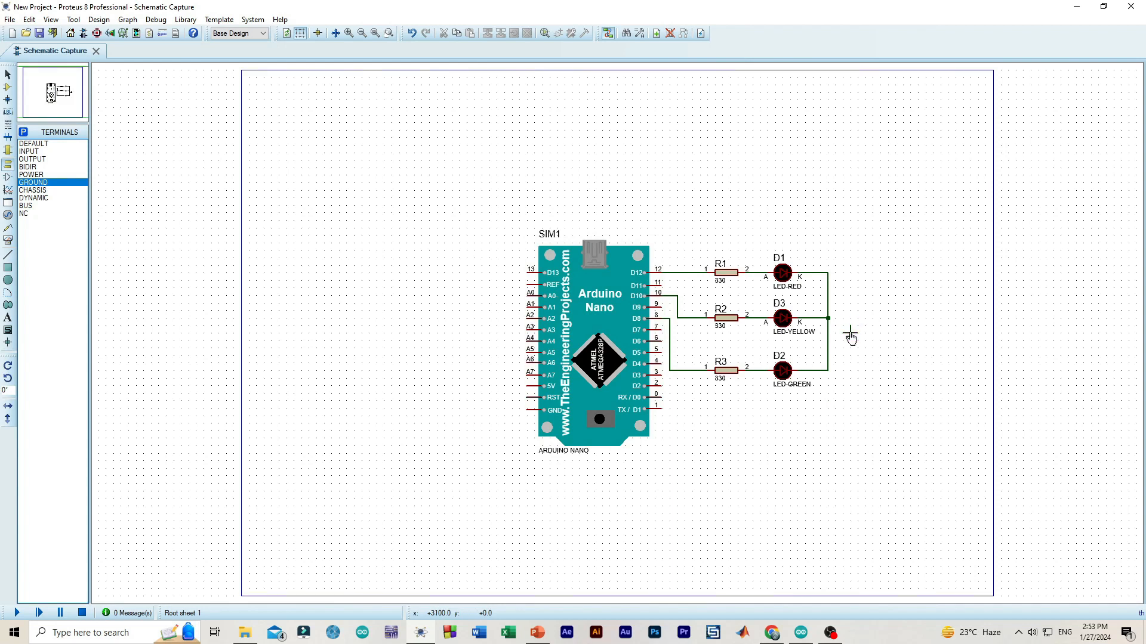
pyautogui.click(850, 322)
pyautogui.click(828, 318)
pyautogui.click(850, 318)
# Step: Switch to the Arduino IDE and review the TRAFFIC_LIGHT_CONTROL sketch's LED pin assignments and pinMode setup lines
pyautogui.click(801, 632)
pyautogui.scroll(-1, 209, 202)
pyautogui.scroll(1, 299, 184)
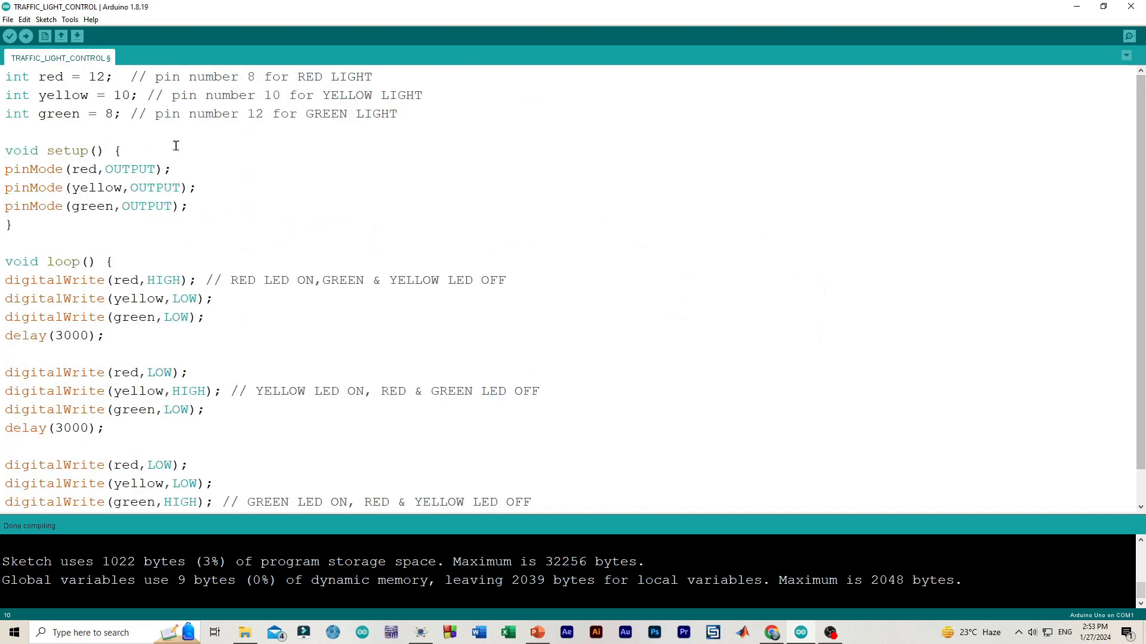
pyautogui.moveTo(5, 78); pyautogui.dragTo(392, 113)
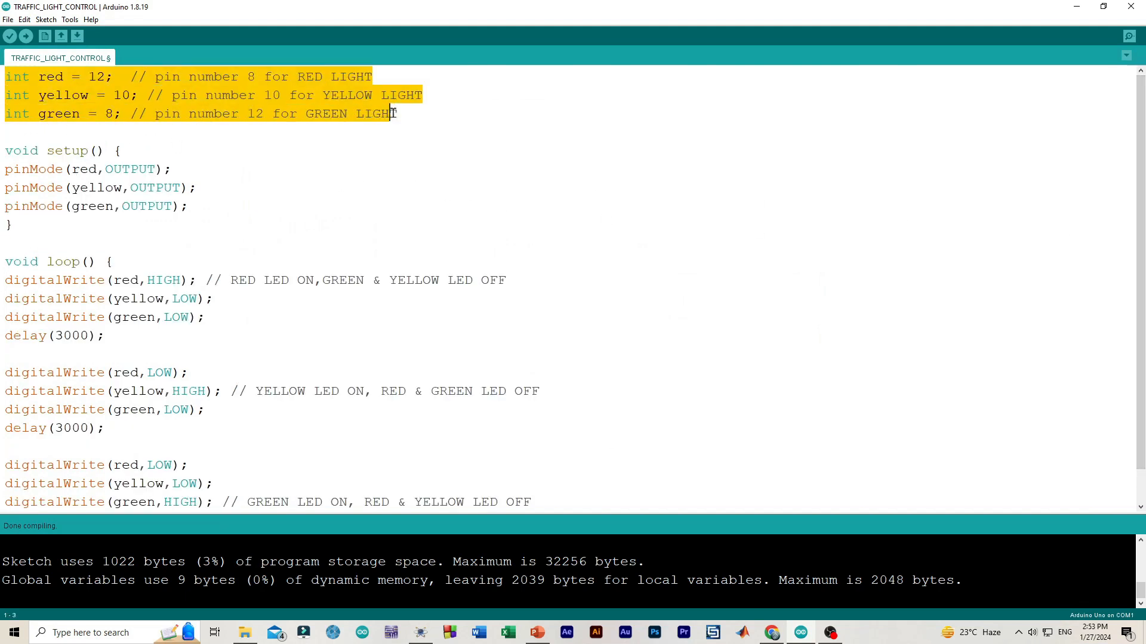
pyautogui.click(424, 116)
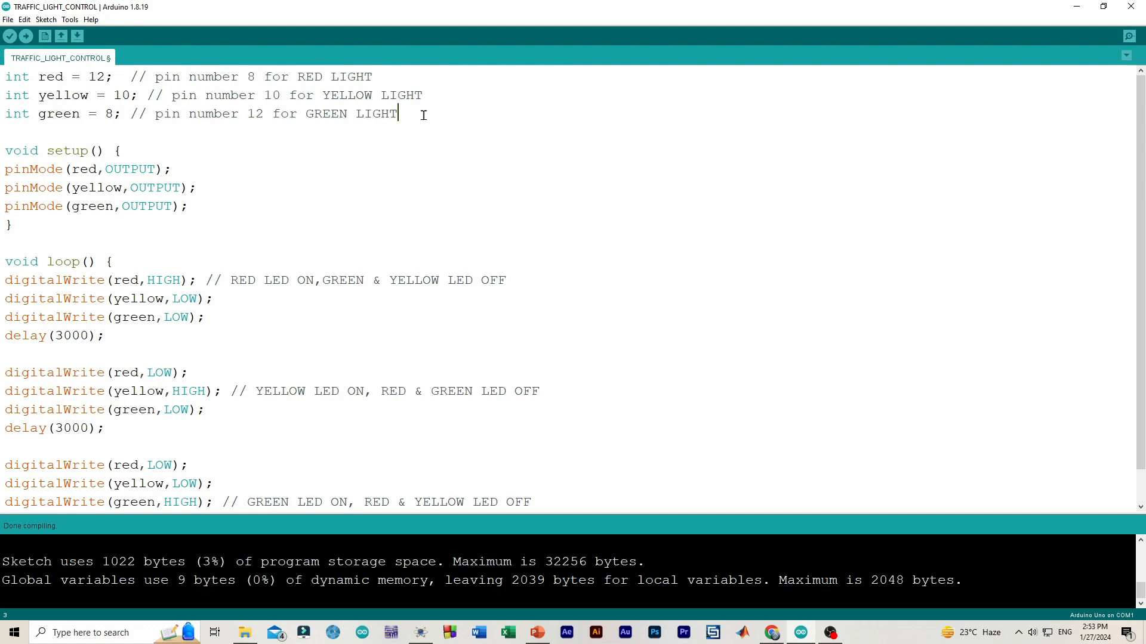
pyautogui.doubleClick(63, 77)
pyautogui.moveTo(114, 94); pyautogui.dragTo(48, 114)
pyautogui.click(107, 133)
pyautogui.click(95, 170)
pyautogui.click(117, 206)
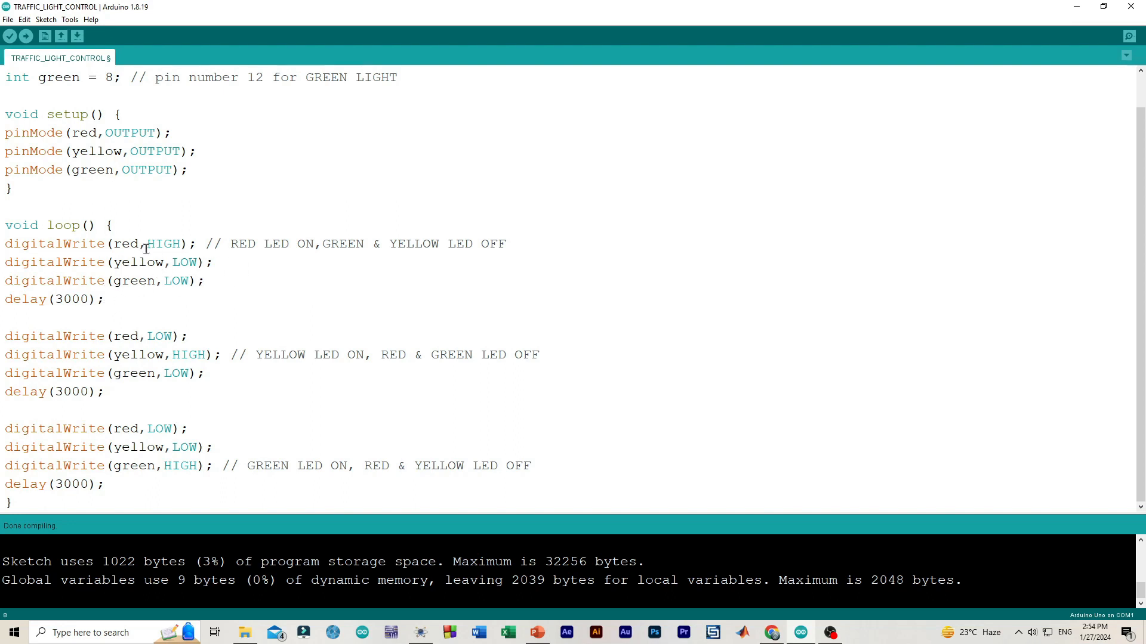
# Step: Examine the loop's digitalWrite blocks for the red, yellow and green phases and their delay values
pyautogui.moveTo(110, 299); pyautogui.dragTo(4, 245)
pyautogui.click(120, 316)
pyautogui.moveTo(115, 485); pyautogui.dragTo(10, 430)
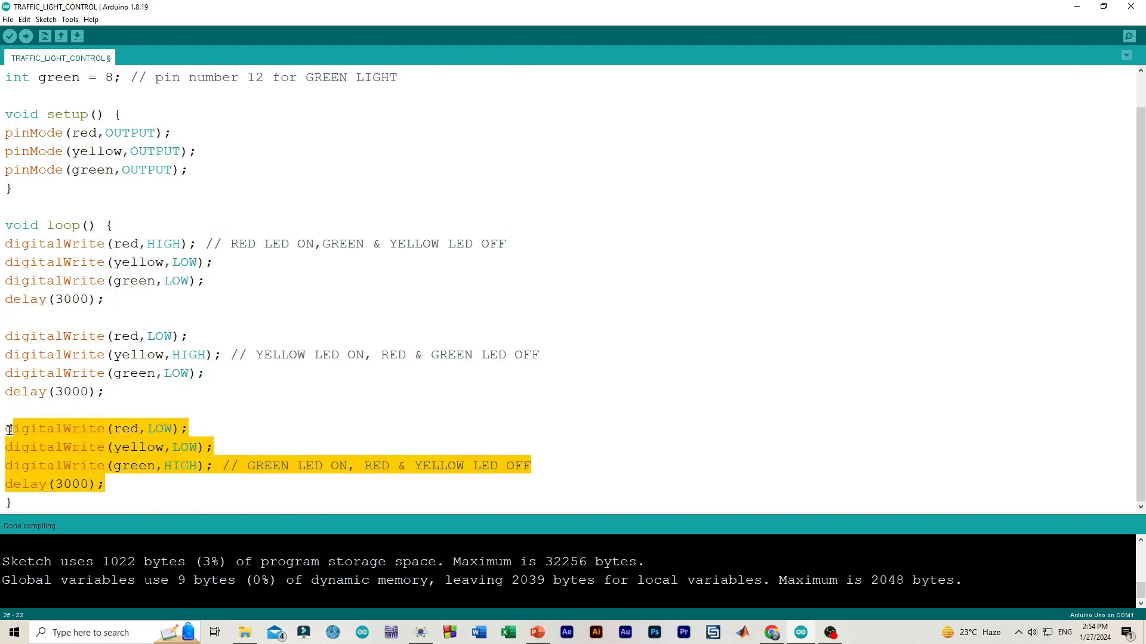
pyautogui.click(117, 486)
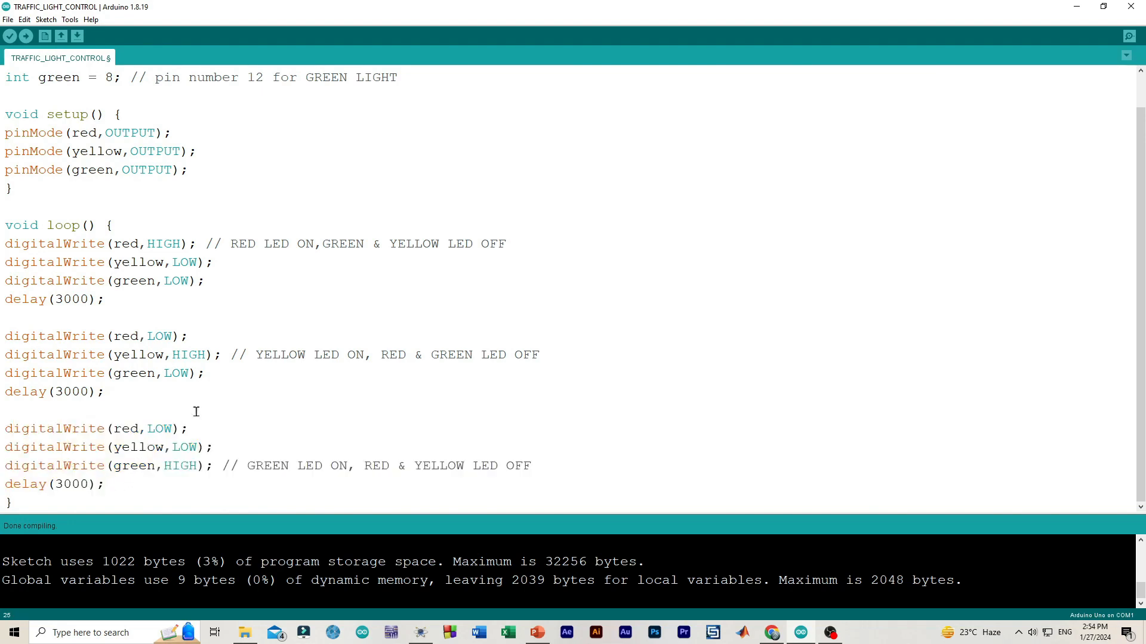
pyautogui.scroll(1, 236, 420)
pyautogui.scroll(-1, 225, 385)
pyautogui.click(51, 298)
pyautogui.scroll(1, 240, 349)
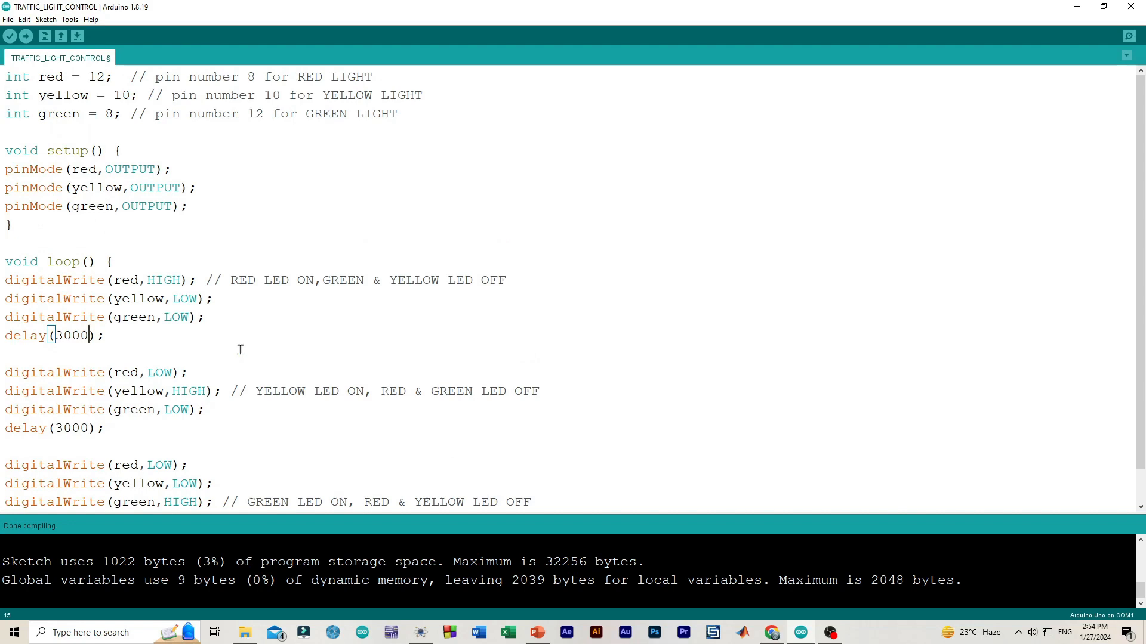
pyautogui.scroll(-1, 240, 350)
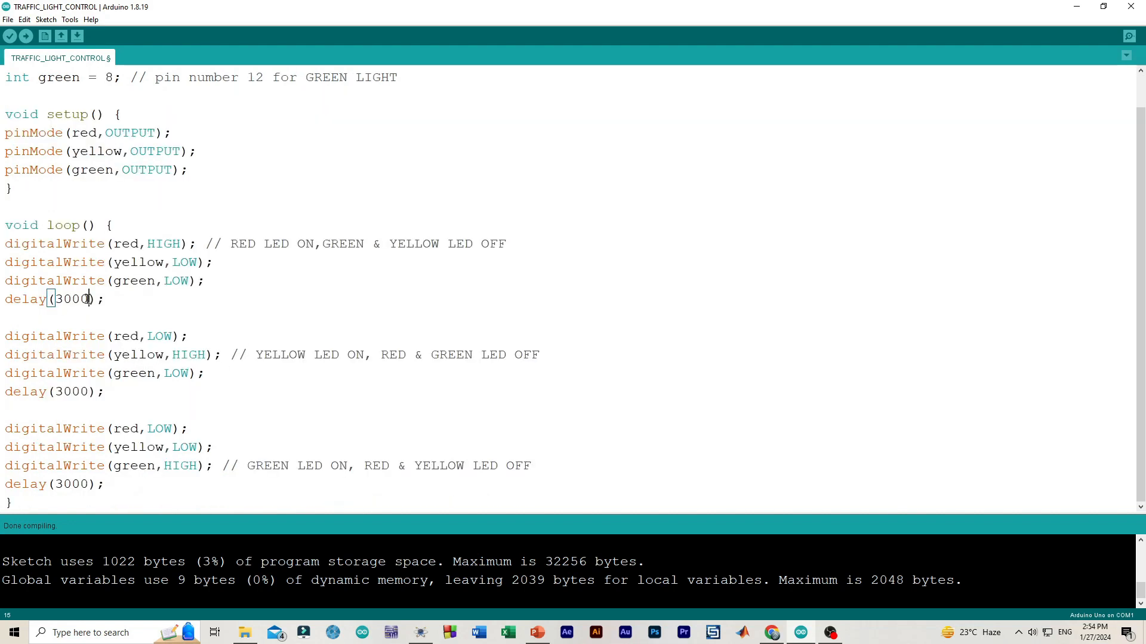
pyautogui.doubleClick(77, 299)
pyautogui.scroll(1, 229, 306)
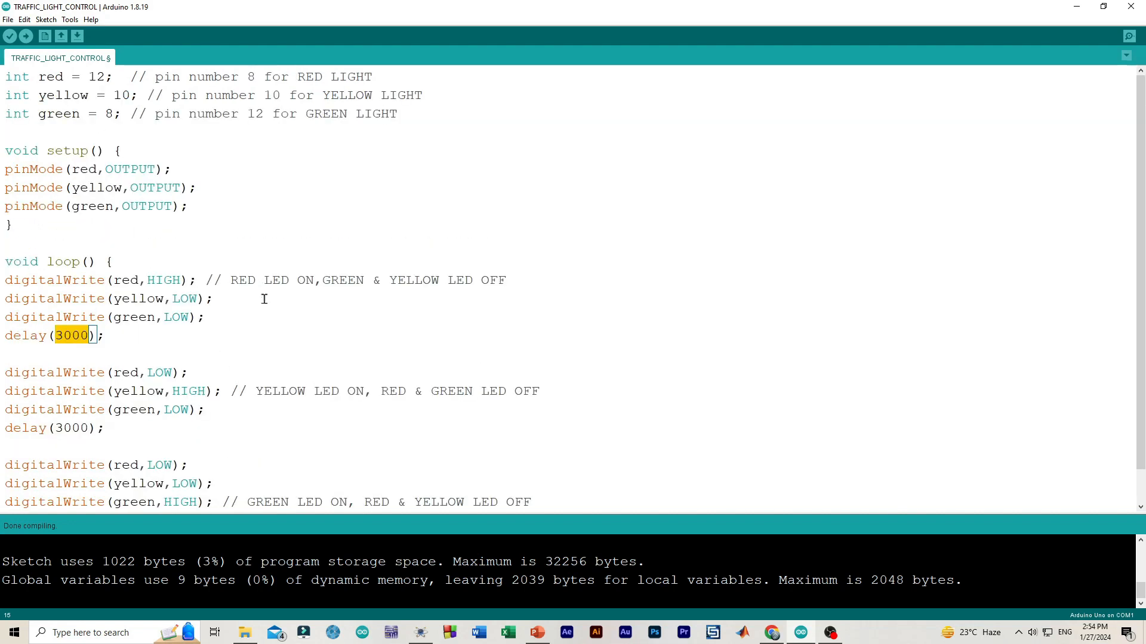
pyautogui.scroll(-1, 286, 316)
pyautogui.scroll(1, 322, 343)
# Step: Compile the TRAFFIC_LIGHT_CONTROL sketch and export its compiled binary
pyautogui.click(9, 36)
pyautogui.click(46, 20)
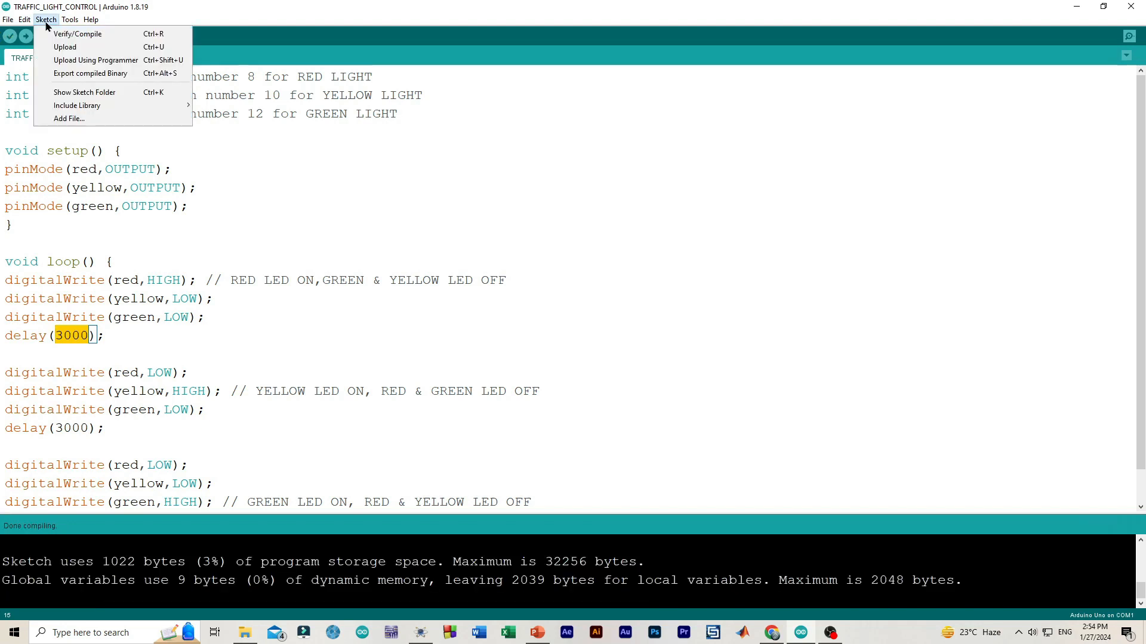
pyautogui.click(118, 78)
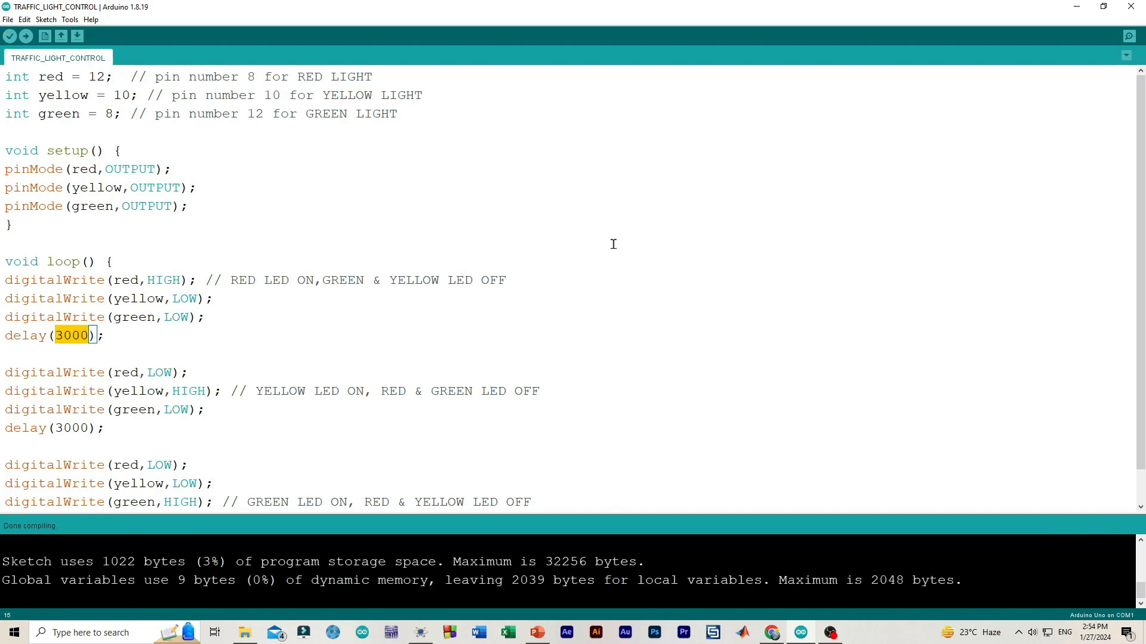
# Step: Switch to Proteus and load TRAFFIC_LIGHT_CONTROL.ino.standard.hex from the TRAFFIC_LIGHT_CONTROL folder as the Arduino Nano's program file
pyautogui.click(421, 633)
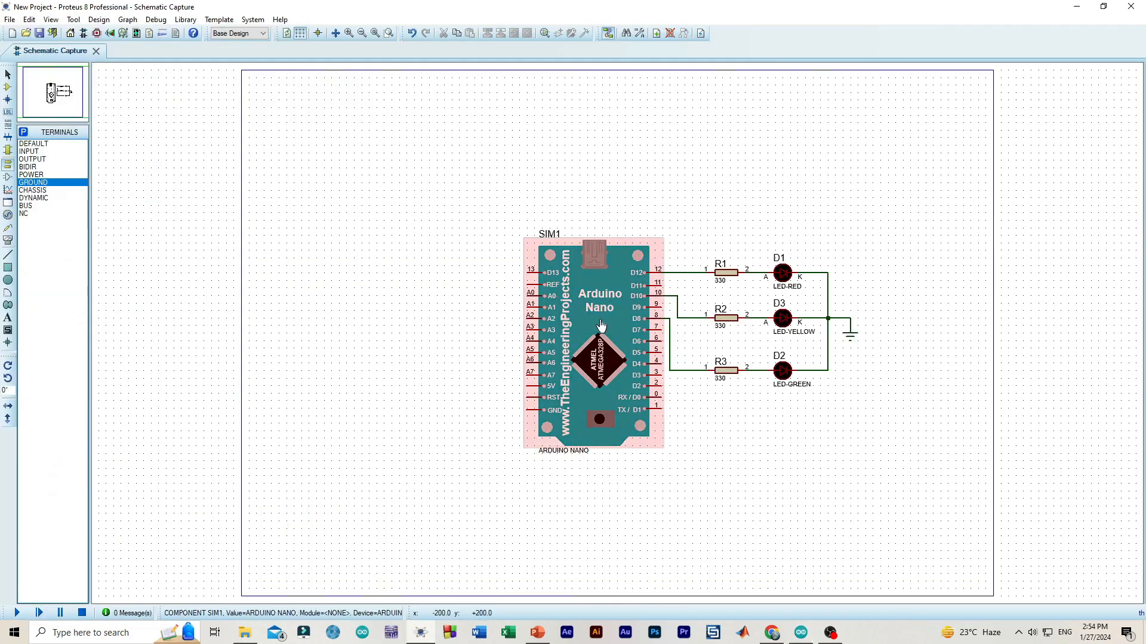
pyautogui.doubleClick(601, 326)
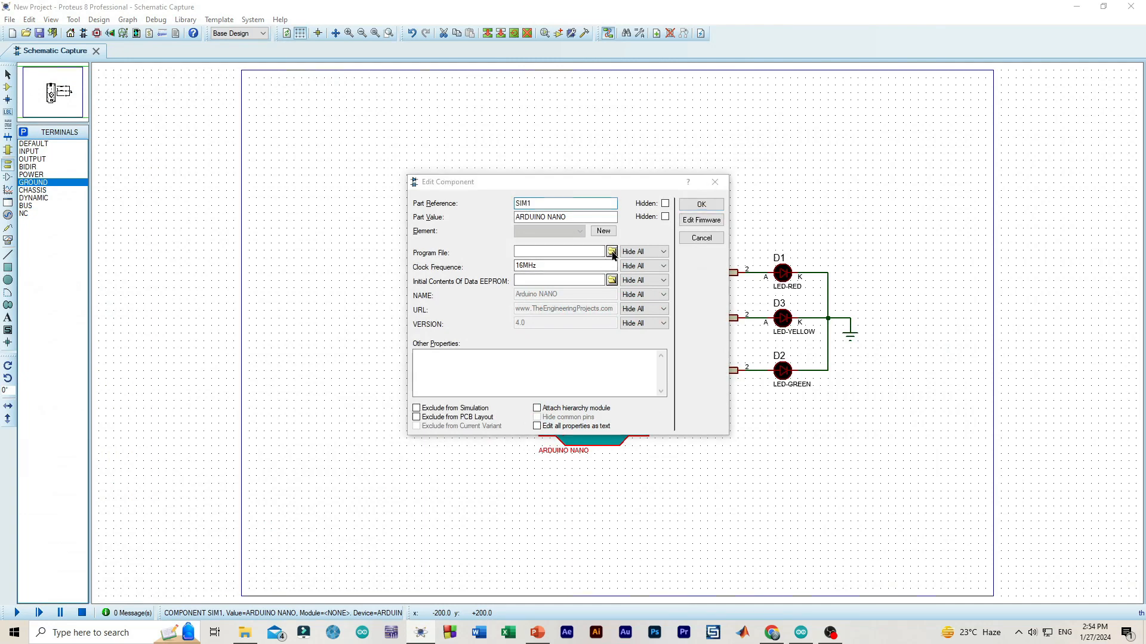
pyautogui.click(612, 253)
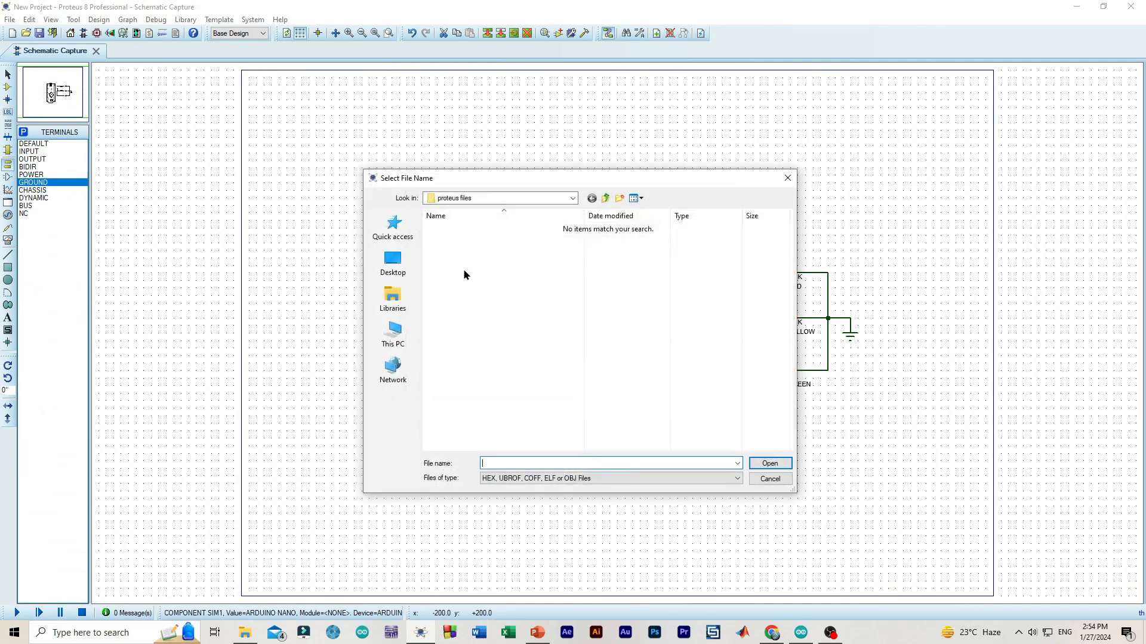
pyautogui.click(606, 199)
pyautogui.doubleClick(478, 231)
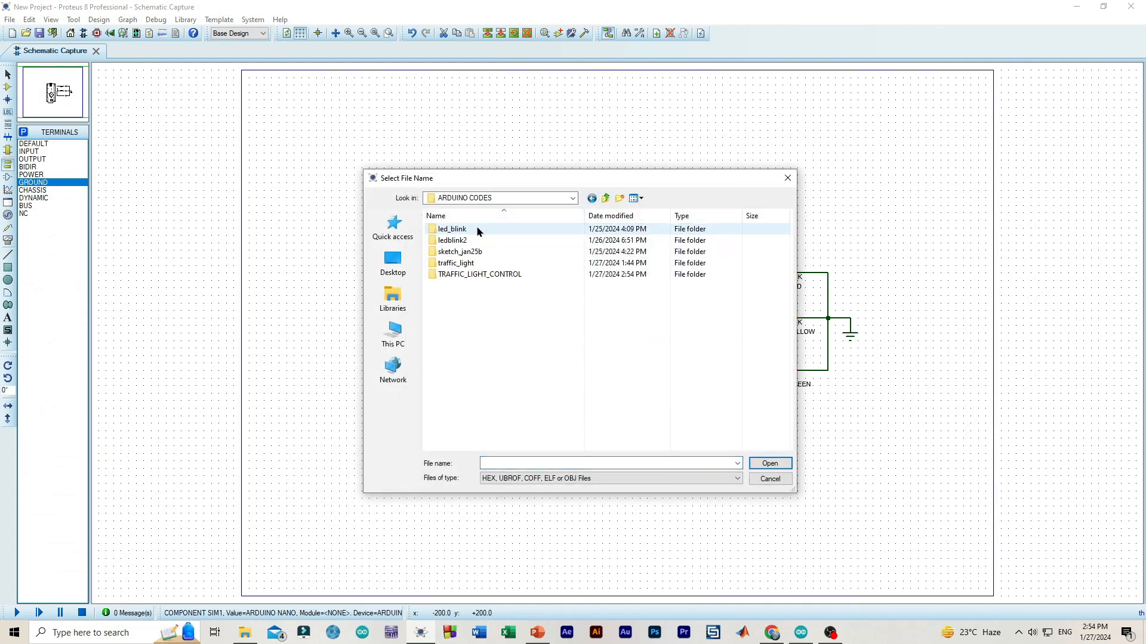
pyautogui.doubleClick(481, 274)
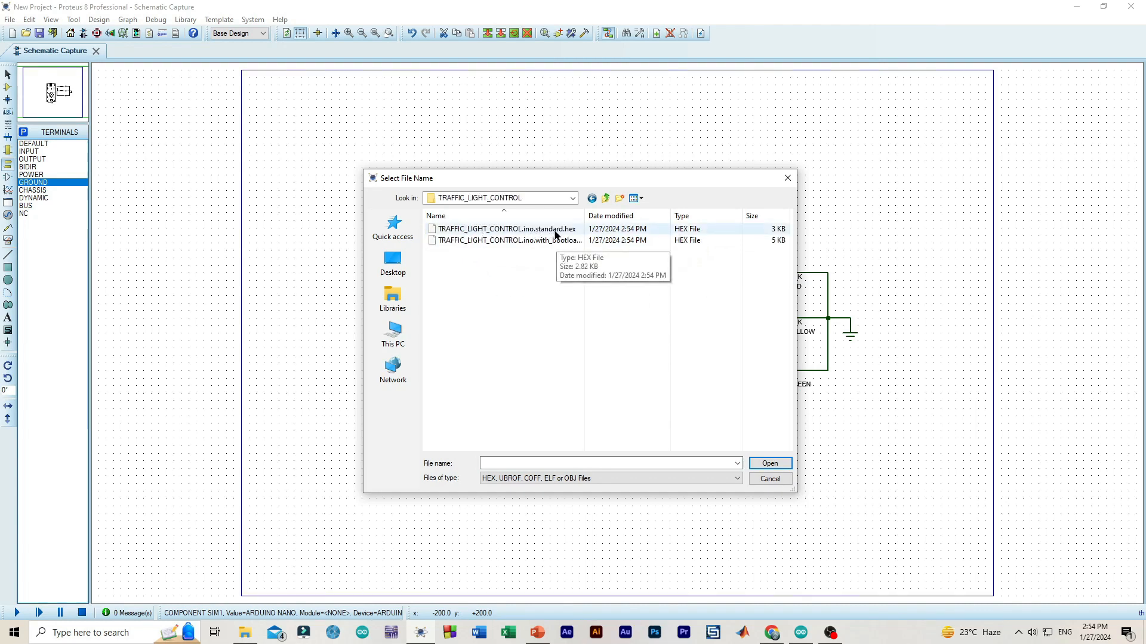
pyautogui.click(556, 235)
pyautogui.click(759, 467)
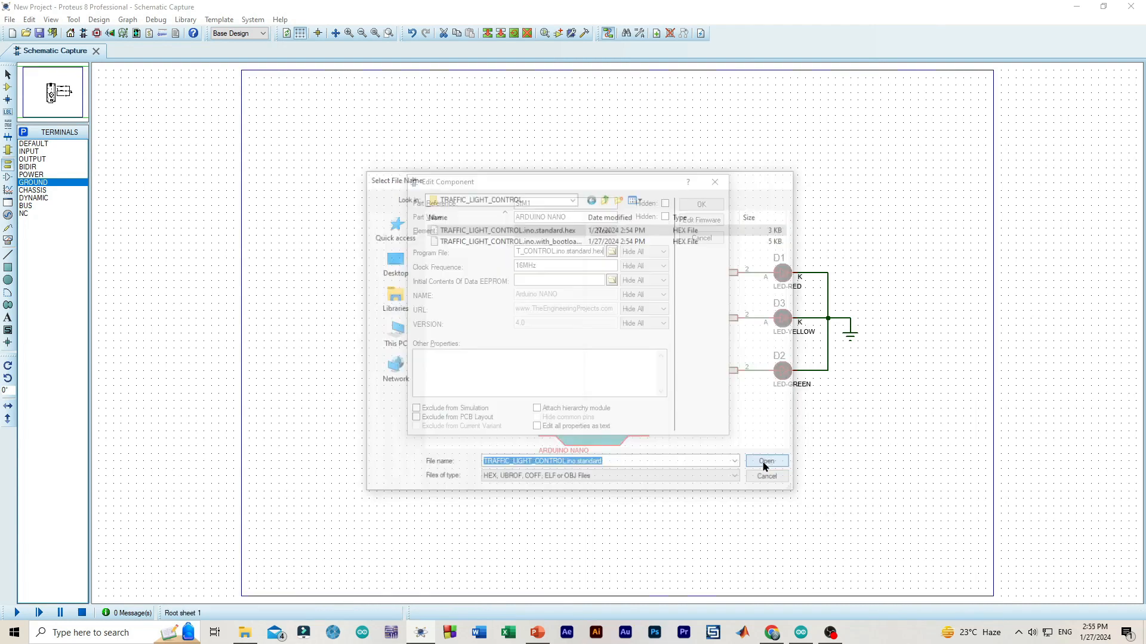
pyautogui.click(708, 204)
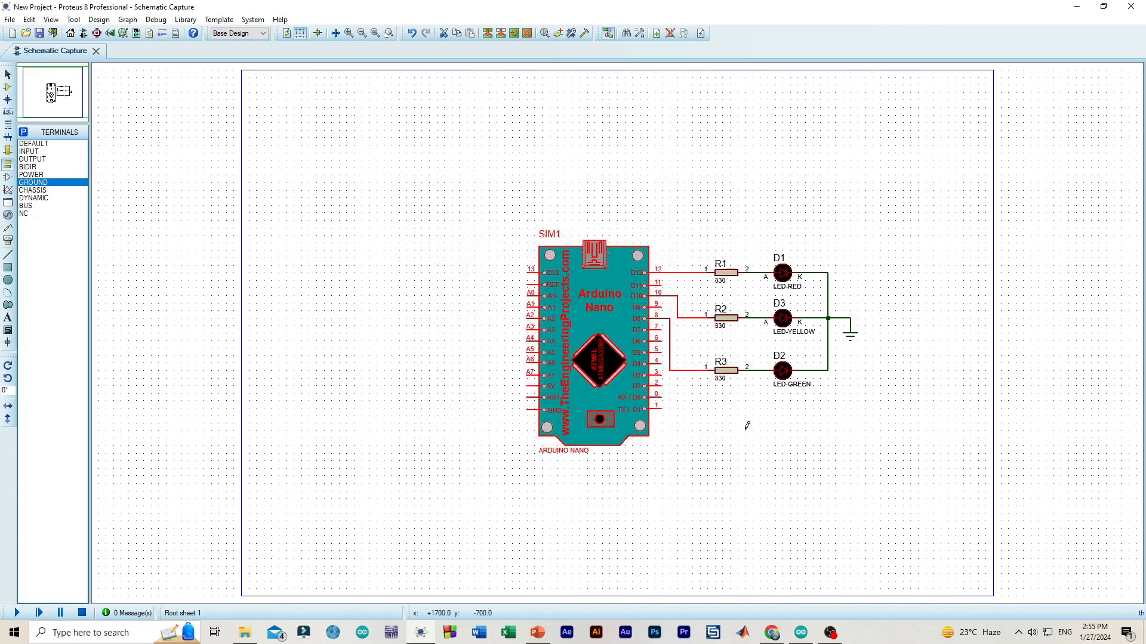
# Step: Deselect the board, run the simulation to watch the LED sequence, and stop it
pyautogui.click(744, 521)
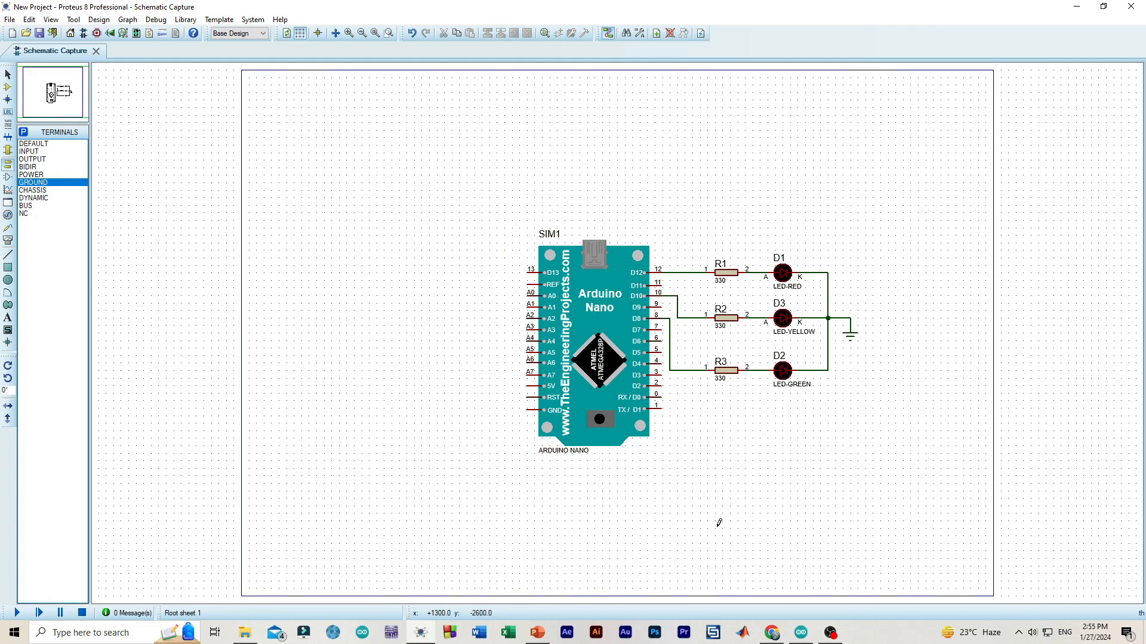
pyautogui.click(17, 612)
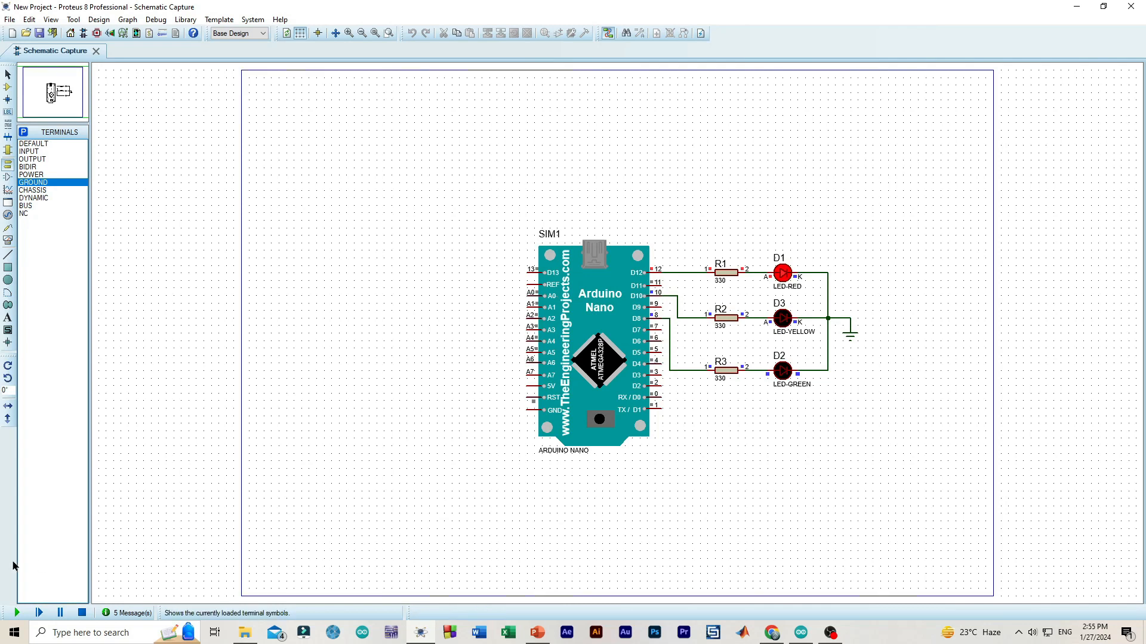
pyautogui.click(81, 616)
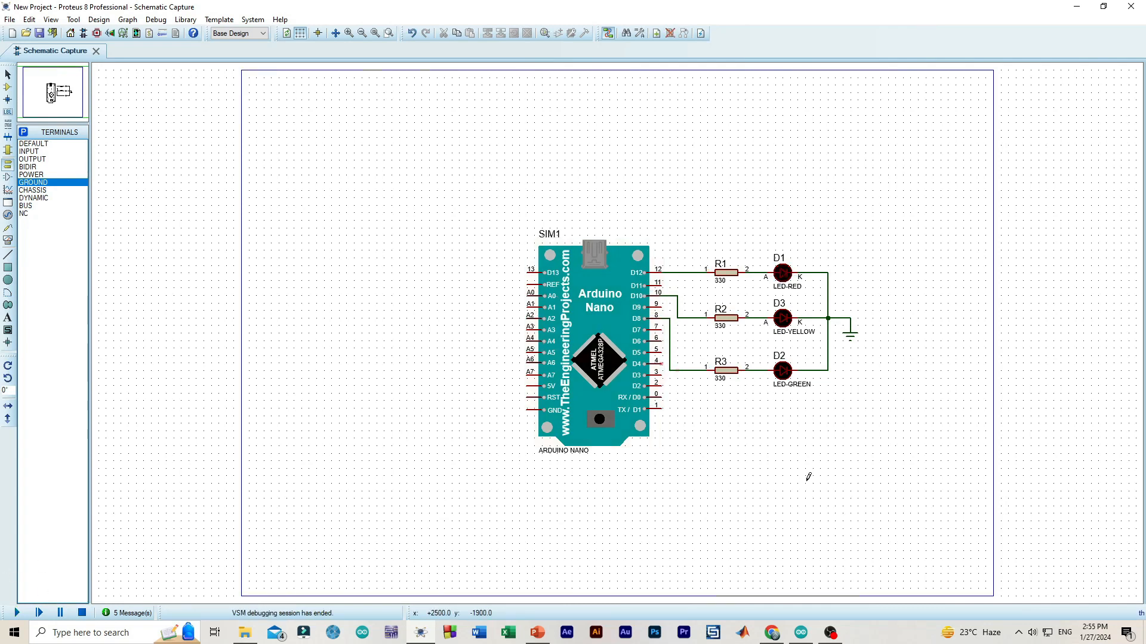
# Step: Replace the Arduino Nano with an ARDUINO UNO from the ArduinoUnoTEP library, rotated -90° and placed beside the resistors
pyautogui.click(610, 332)
pyautogui.press('Delete')
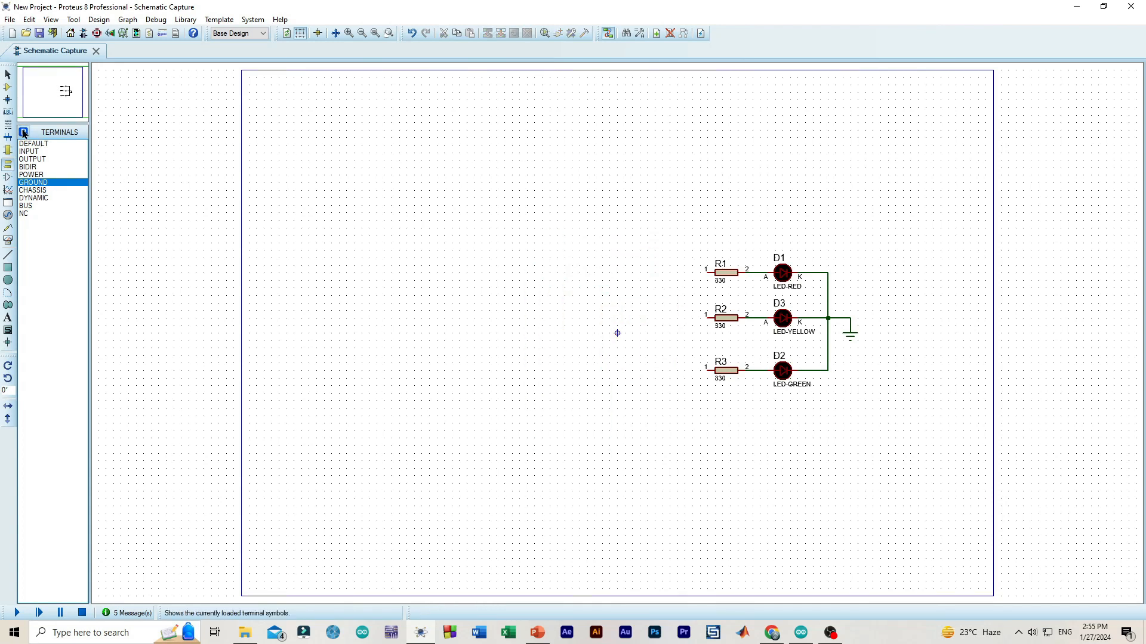
pyautogui.click(8, 86)
pyautogui.click(24, 132)
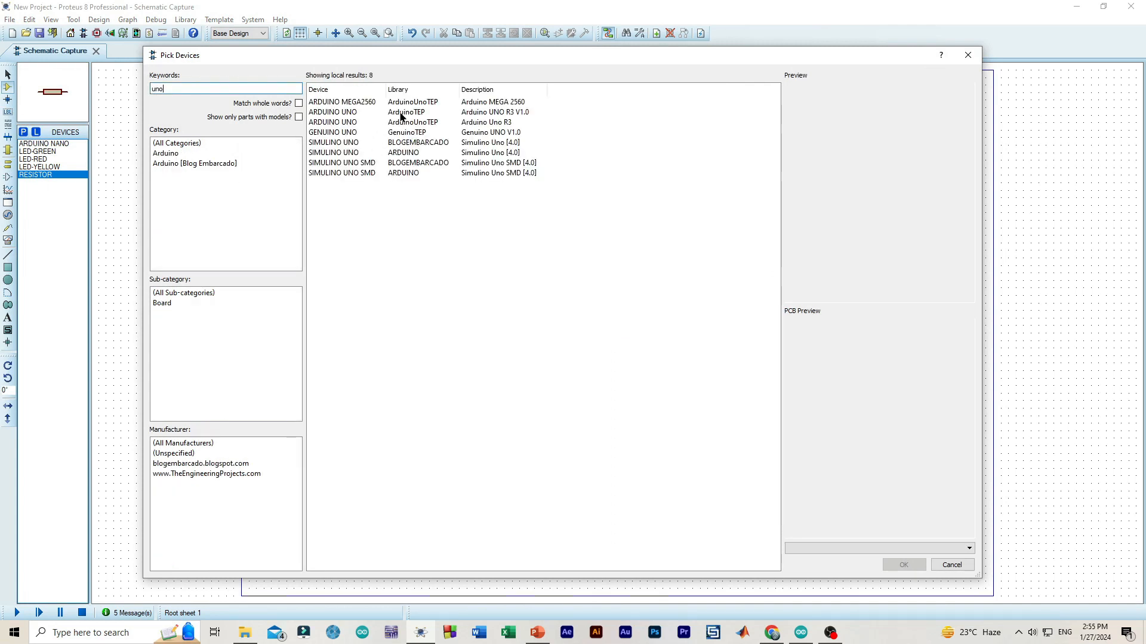
pyautogui.click(412, 123)
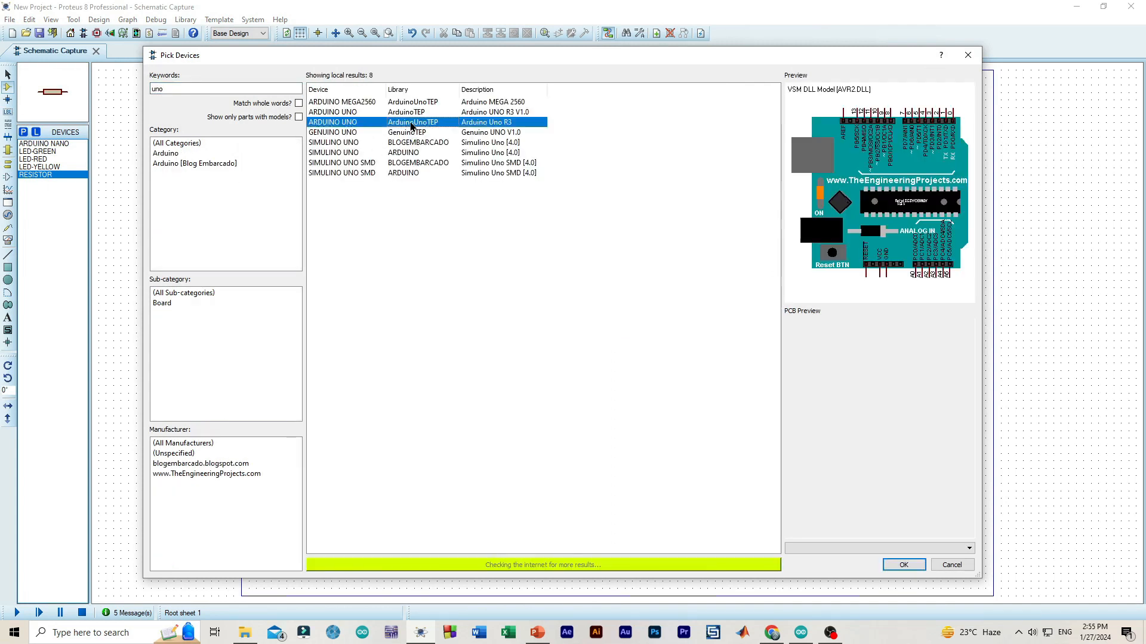
pyautogui.click(905, 565)
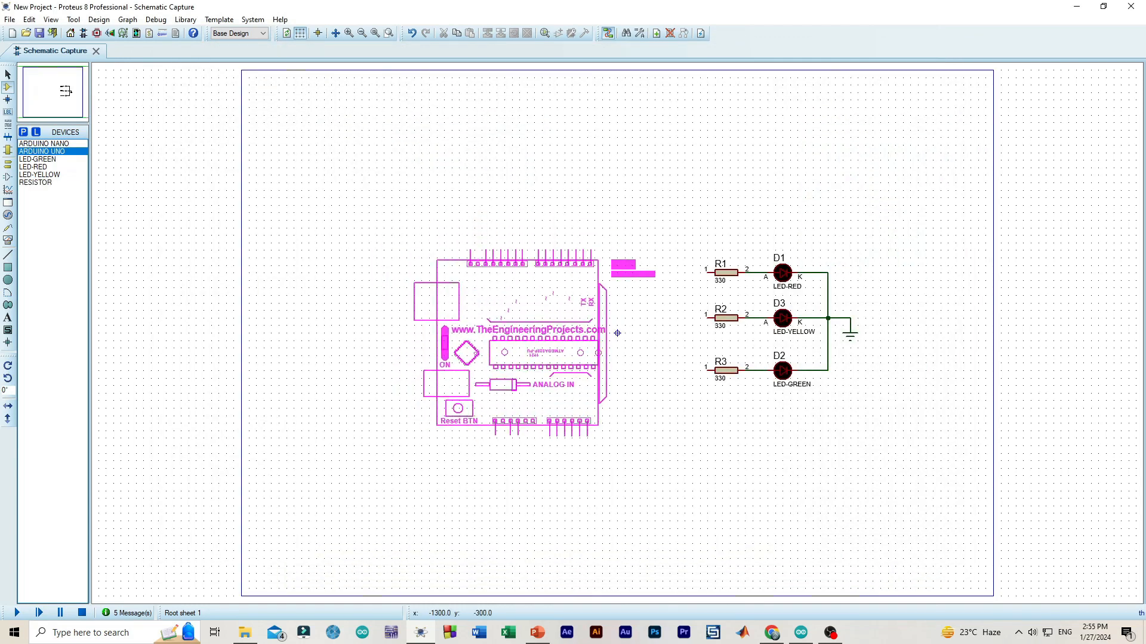
pyautogui.press('KP_Subtract')
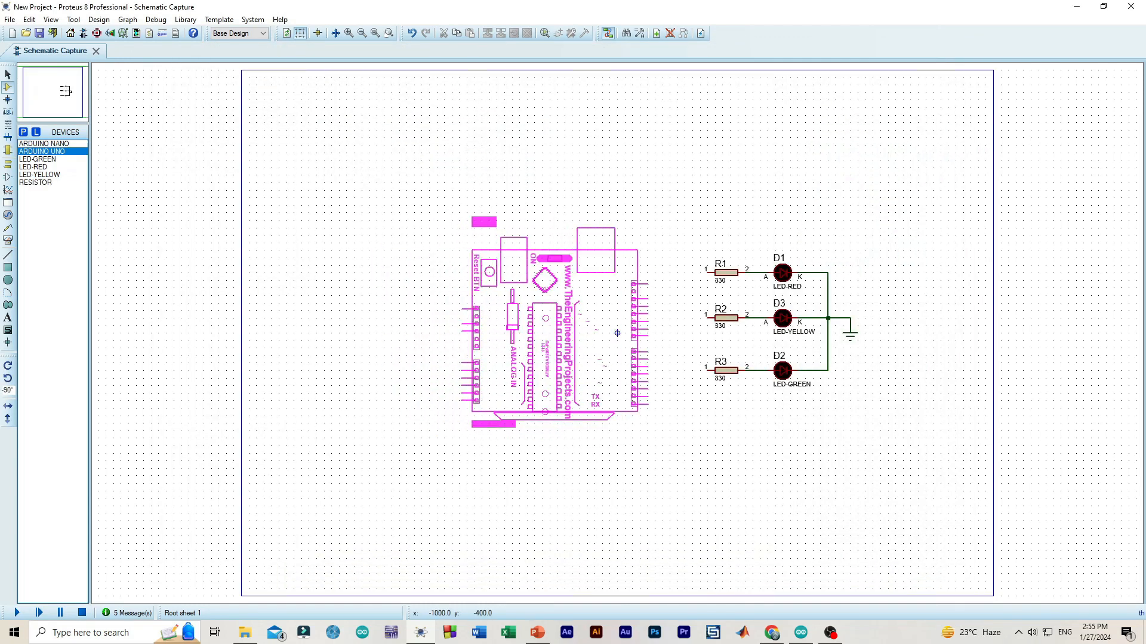
pyautogui.click(573, 420)
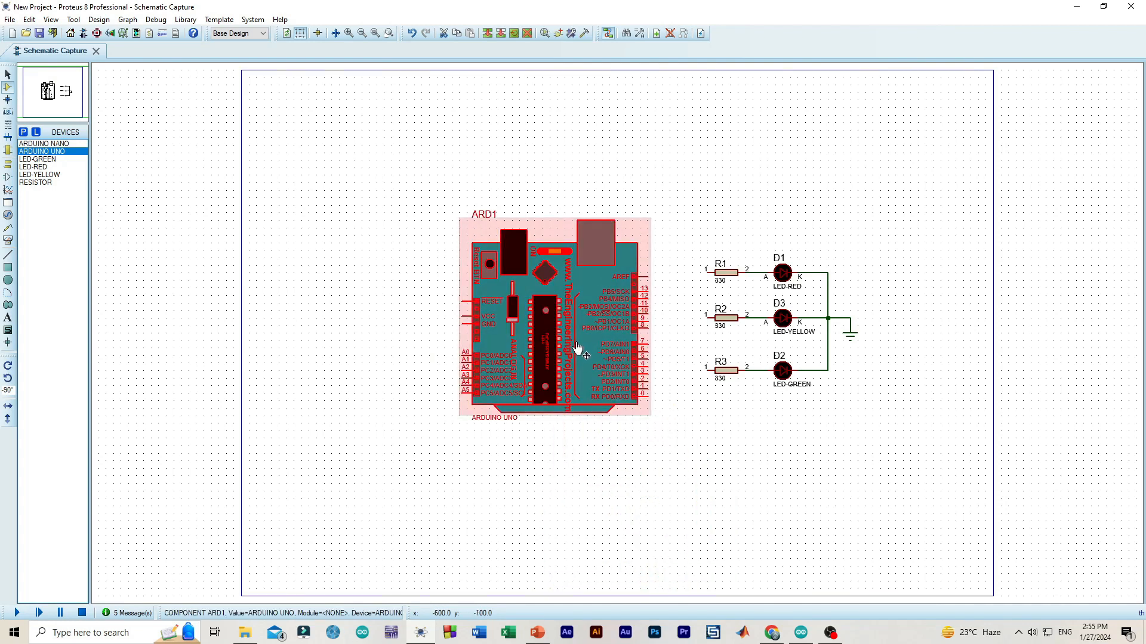
# Step: Wire Arduino Uno pins 12, 10 and 8 to resistors R1, R2 and R3 respectively
pyautogui.click(649, 296)
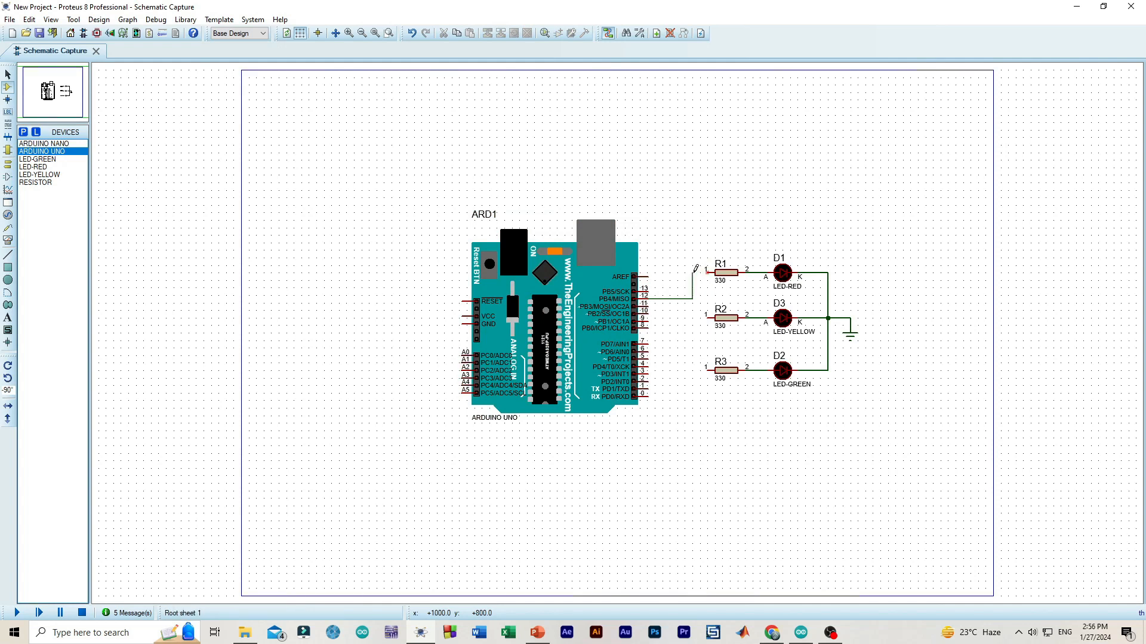
pyautogui.click(706, 269)
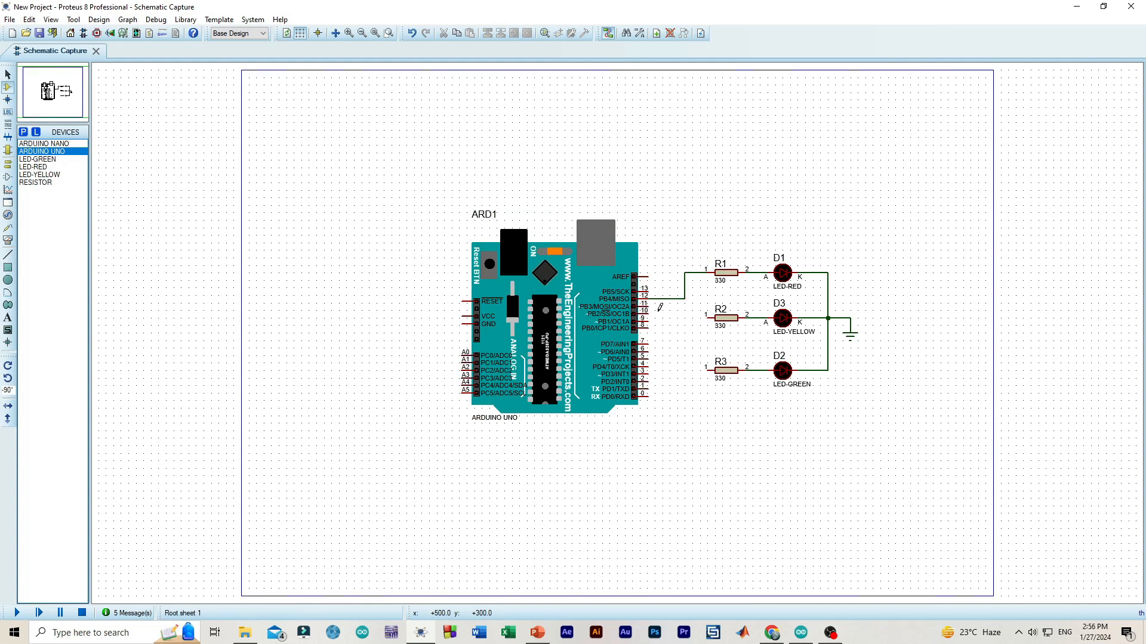
pyautogui.click(650, 309)
pyautogui.click(708, 315)
pyautogui.click(648, 327)
pyautogui.click(707, 370)
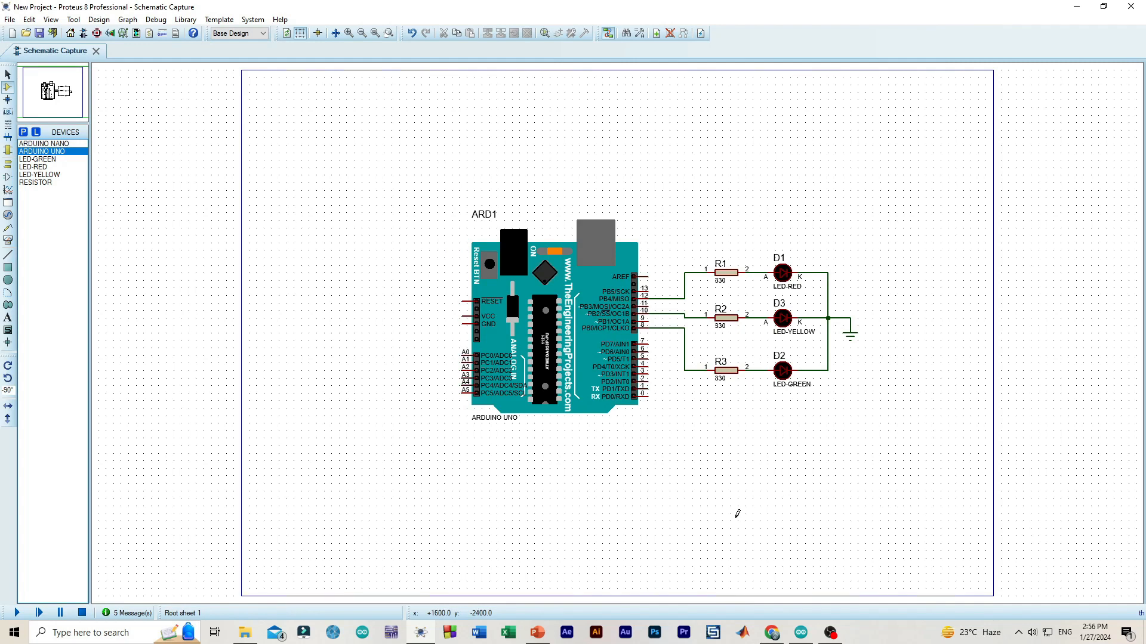
# Step: Load TRAFFIC_LIGHT_CONTROL.ino.standard.hex as the Arduino Uno's program file and run the simulation
pyautogui.doubleClick(594, 338)
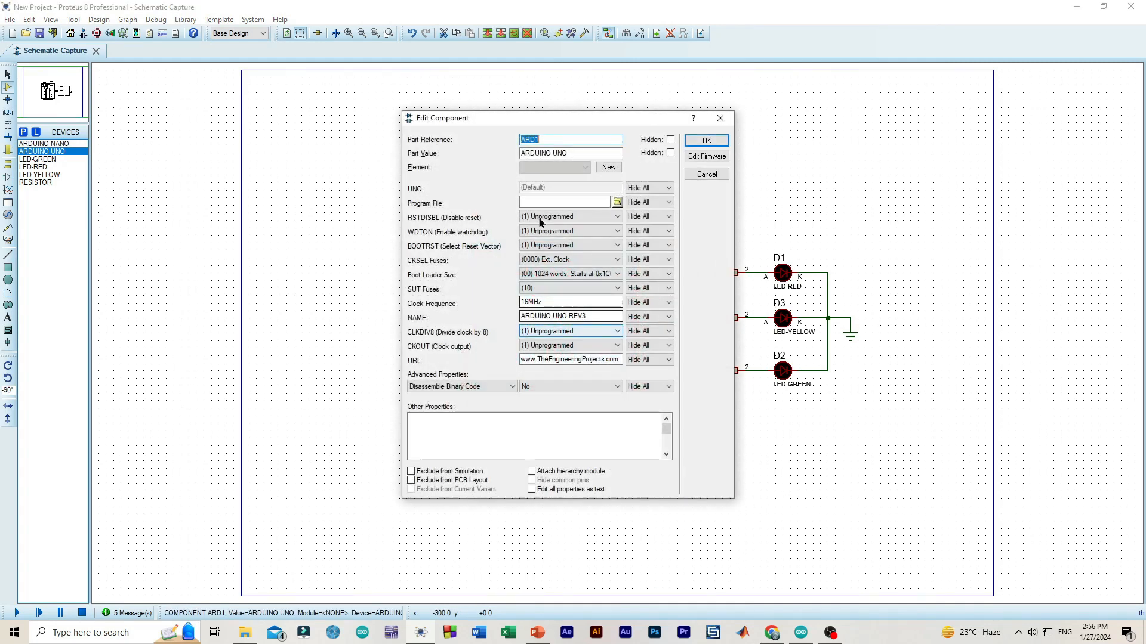
pyautogui.click(617, 204)
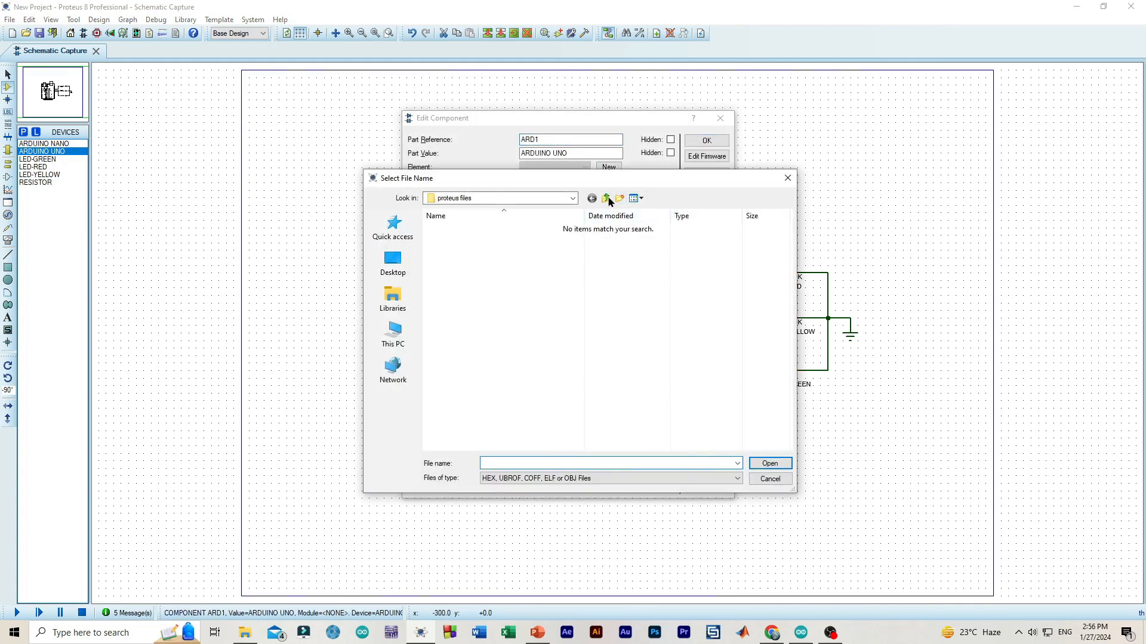
pyautogui.click(605, 198)
pyautogui.doubleClick(501, 229)
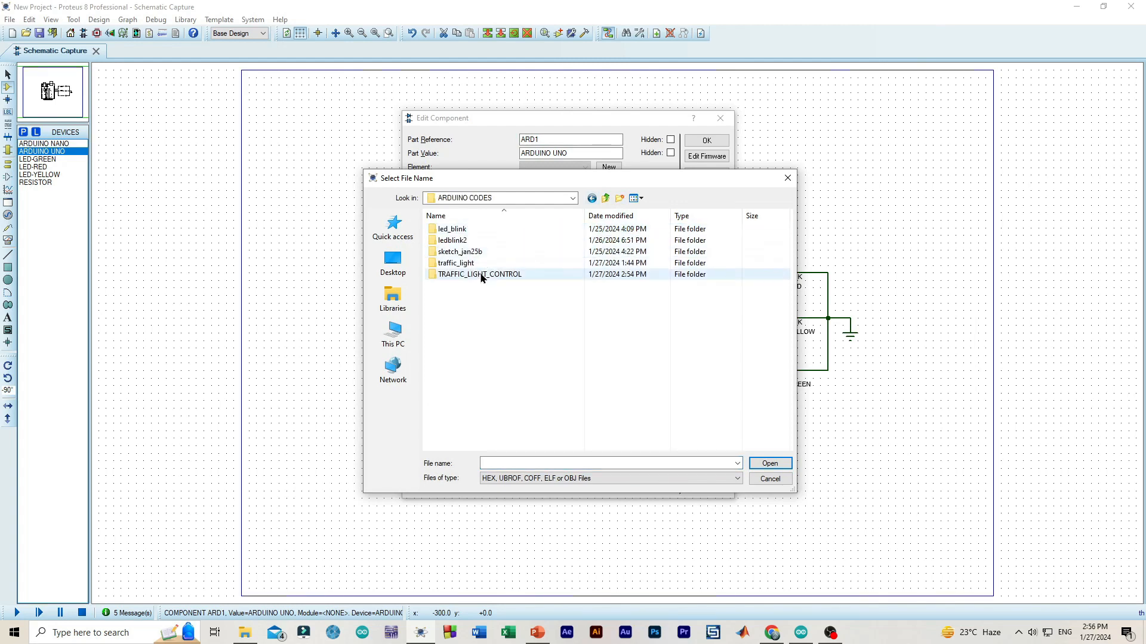
pyautogui.doubleClick(481, 273)
pyautogui.click(508, 229)
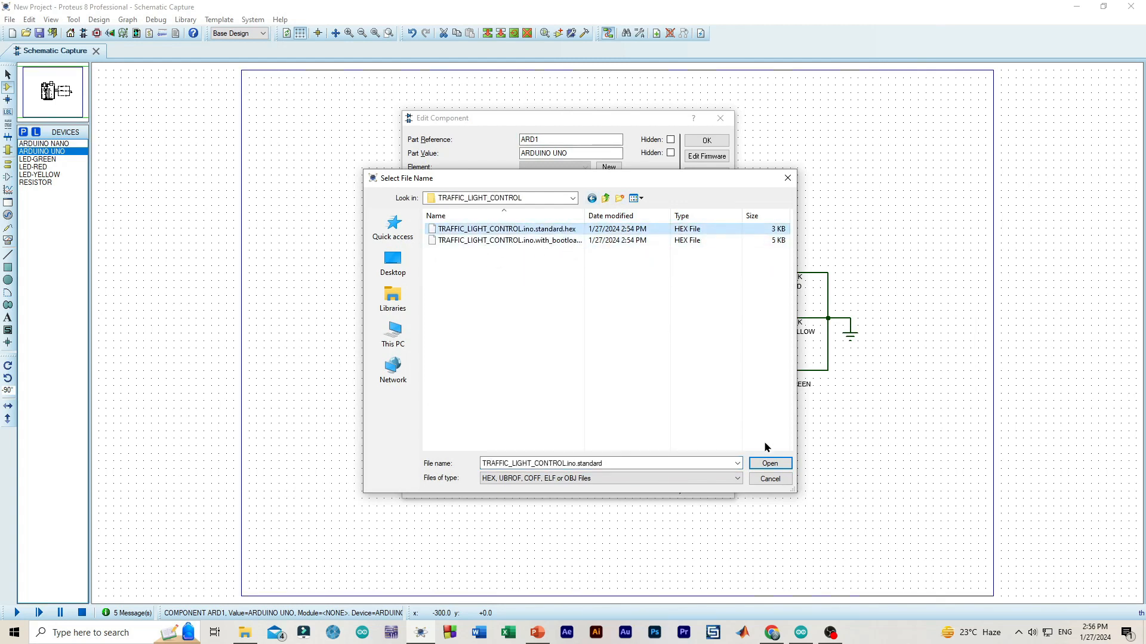
pyautogui.click(770, 464)
pyautogui.click(706, 140)
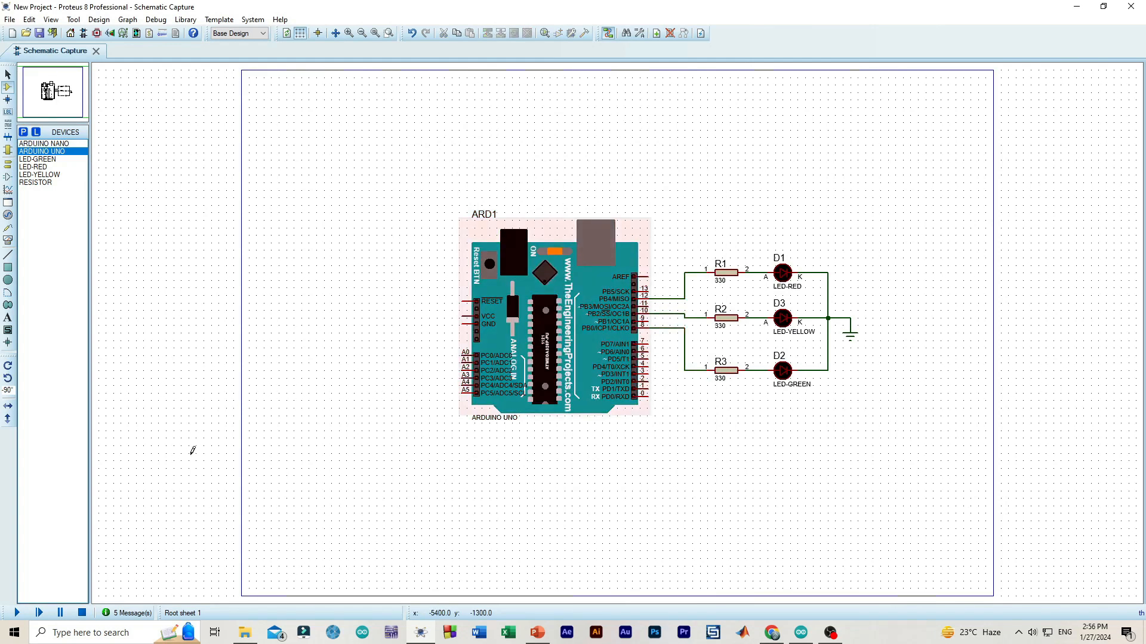
pyautogui.click(16, 613)
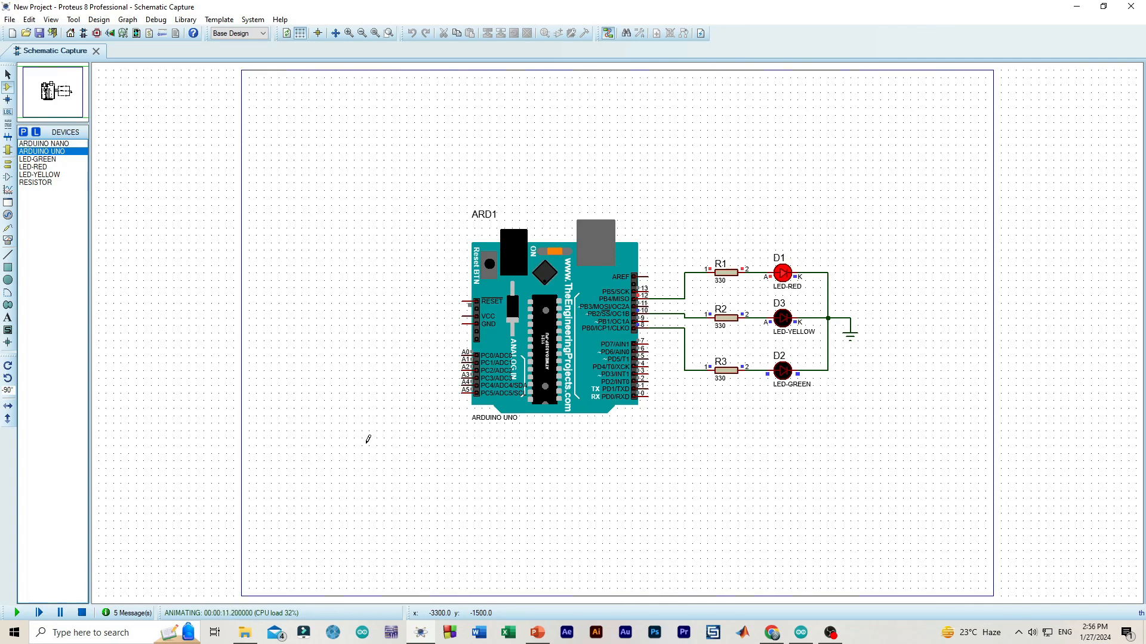
# Step: Switch to the Tinkercad circuit in Chrome and place an Arduino Uno R3 with a small breadboard above it
pyautogui.click(772, 633)
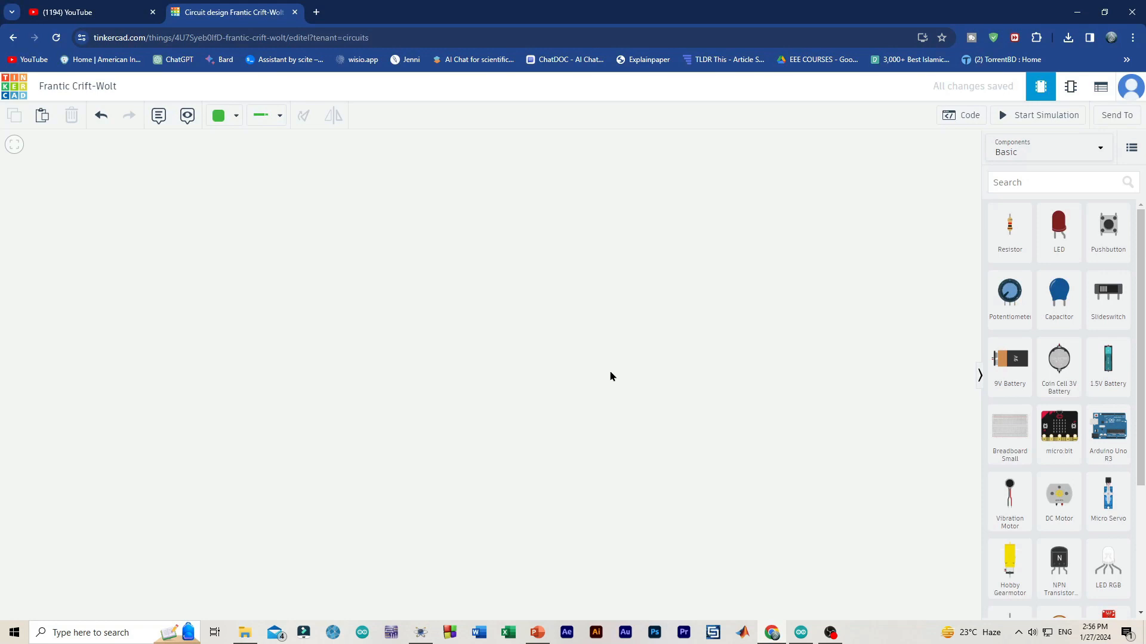
pyautogui.moveTo(1105, 434); pyautogui.dragTo(524, 503)
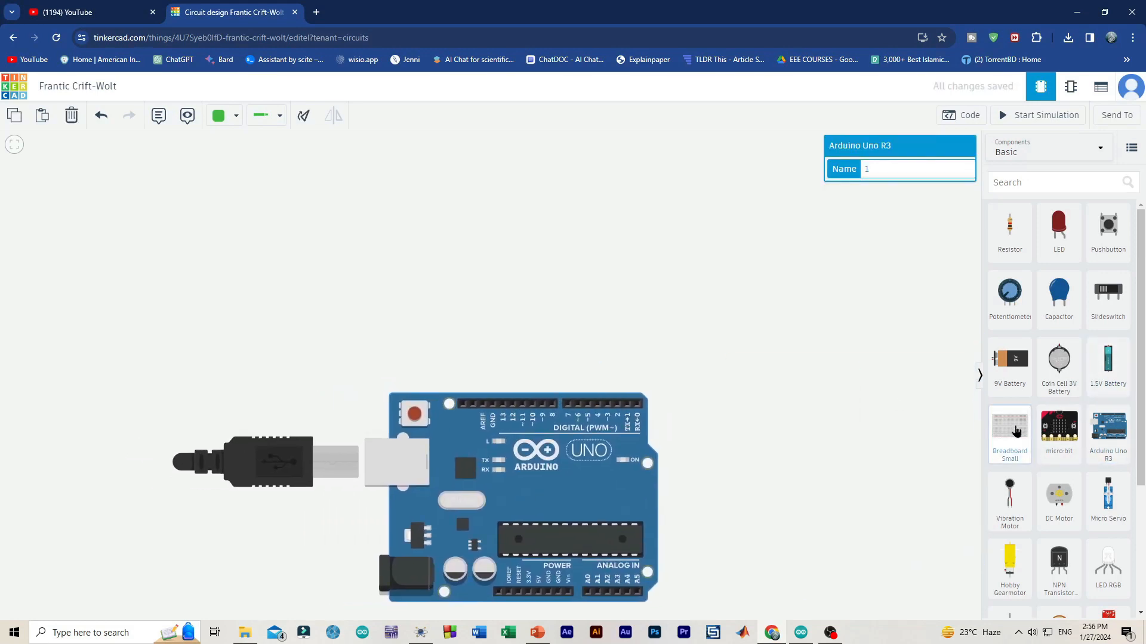
pyautogui.moveTo(1014, 431); pyautogui.dragTo(499, 269)
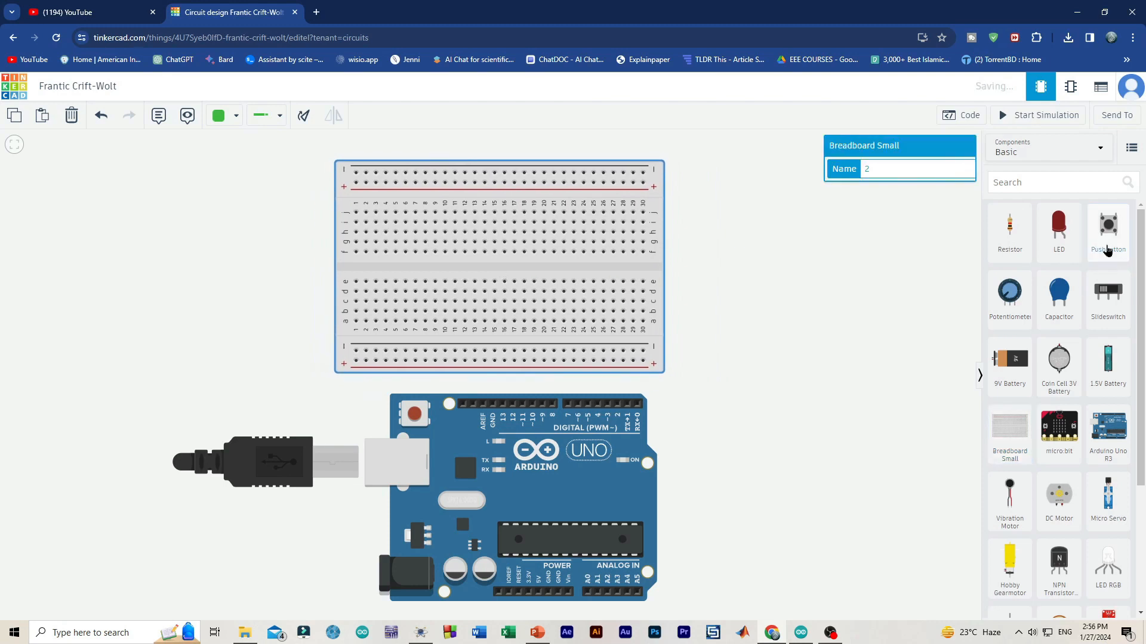
# Step: Place three LEDs in a vertical column beside the breadboard
pyautogui.moveTo(1054, 230); pyautogui.dragTo(769, 209)
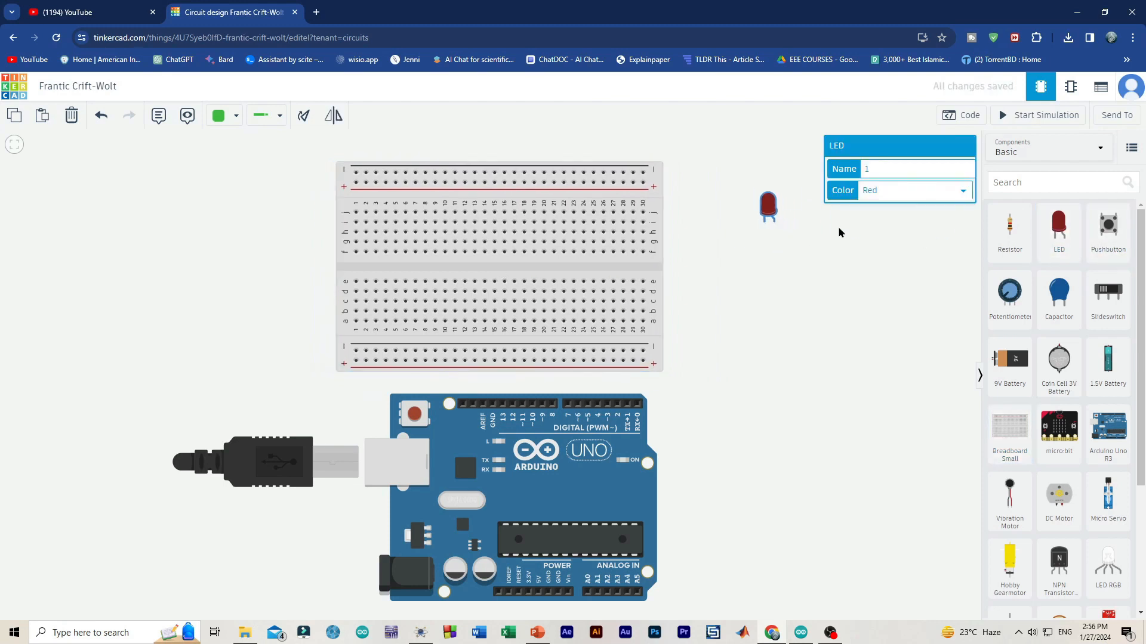
pyautogui.moveTo(1056, 229); pyautogui.dragTo(770, 258)
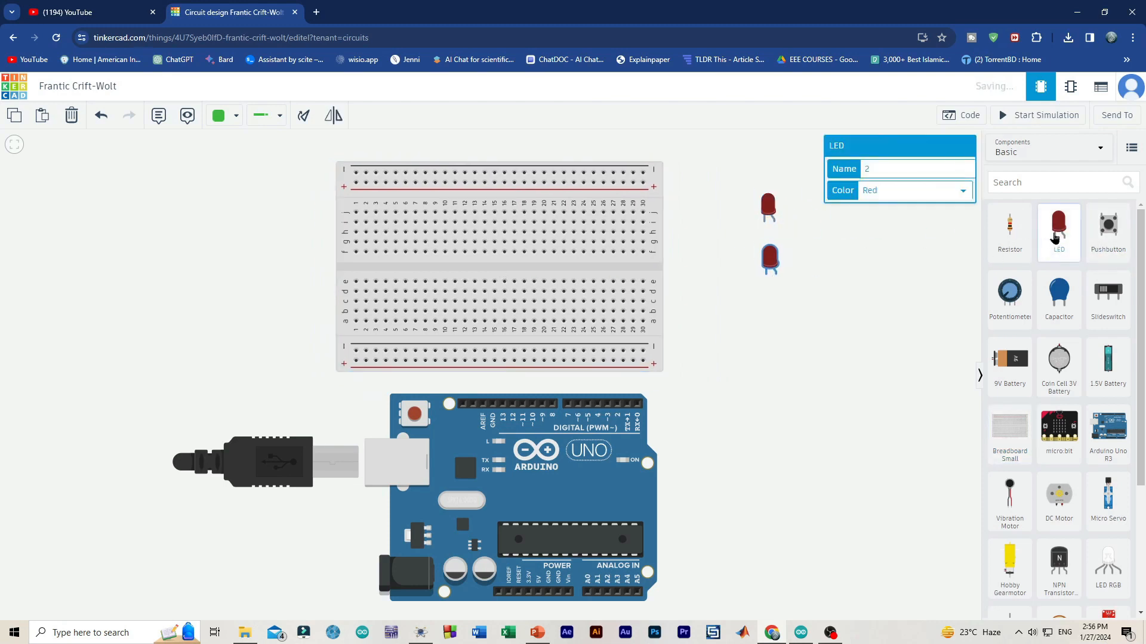
pyautogui.click(1035, 246)
pyautogui.moveTo(1035, 246); pyautogui.dragTo(771, 307)
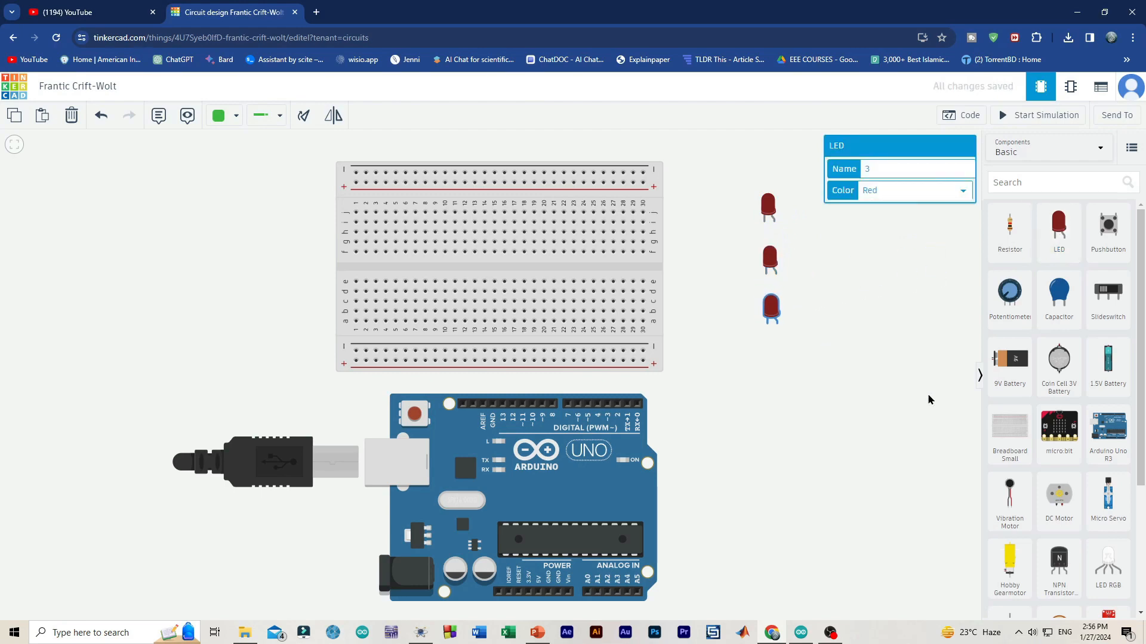
# Step: Place a 330 Ω resistor between the breadboard and the LEDs, and paste two copies below it
pyautogui.moveTo(1014, 250); pyautogui.dragTo(715, 225)
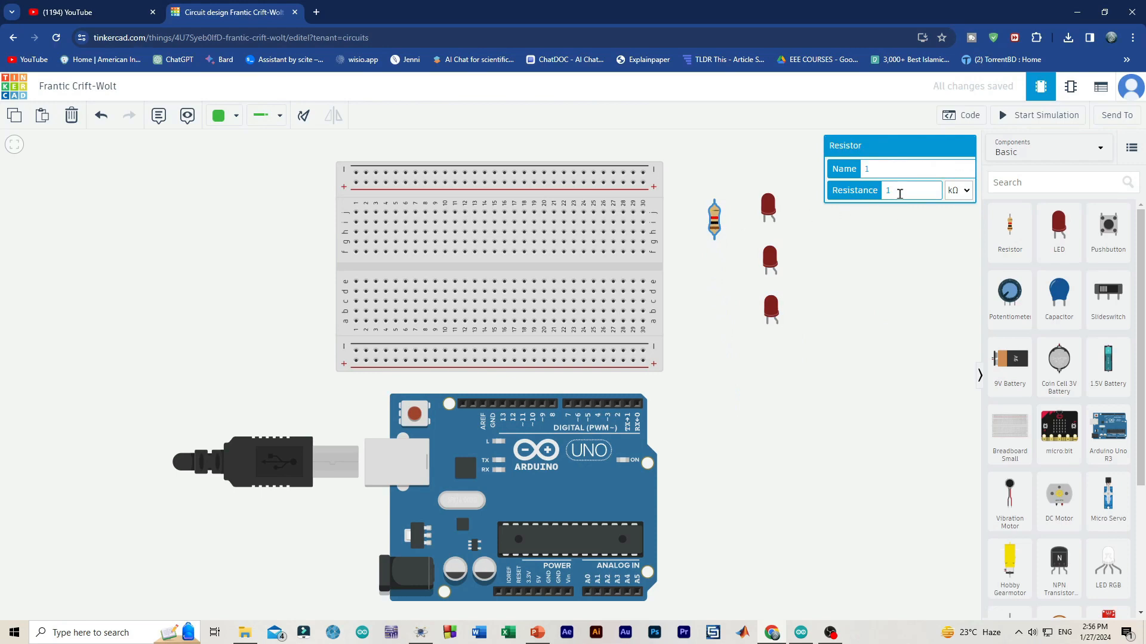
pyautogui.click(969, 197)
pyautogui.click(950, 246)
pyautogui.write('330')
pyautogui.hotkey('ctrl', 'v')
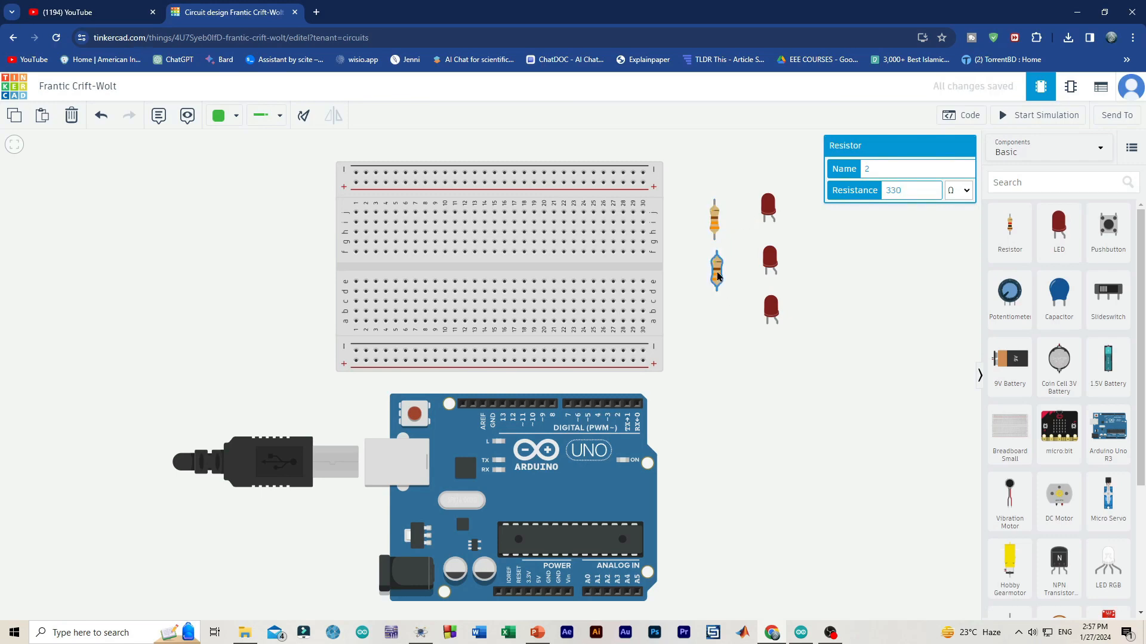
pyautogui.hotkey('ctrl', 'v')
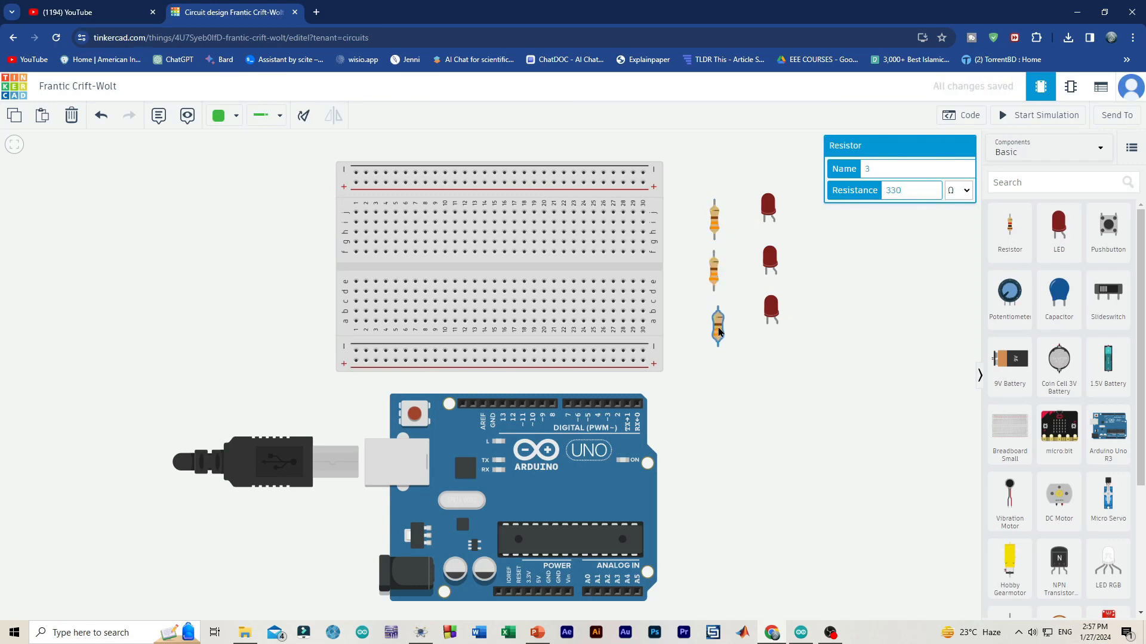
# Step: Set the middle LED's color to yellow and the lowest LED's color to green
pyautogui.click(770, 260)
pyautogui.click(908, 190)
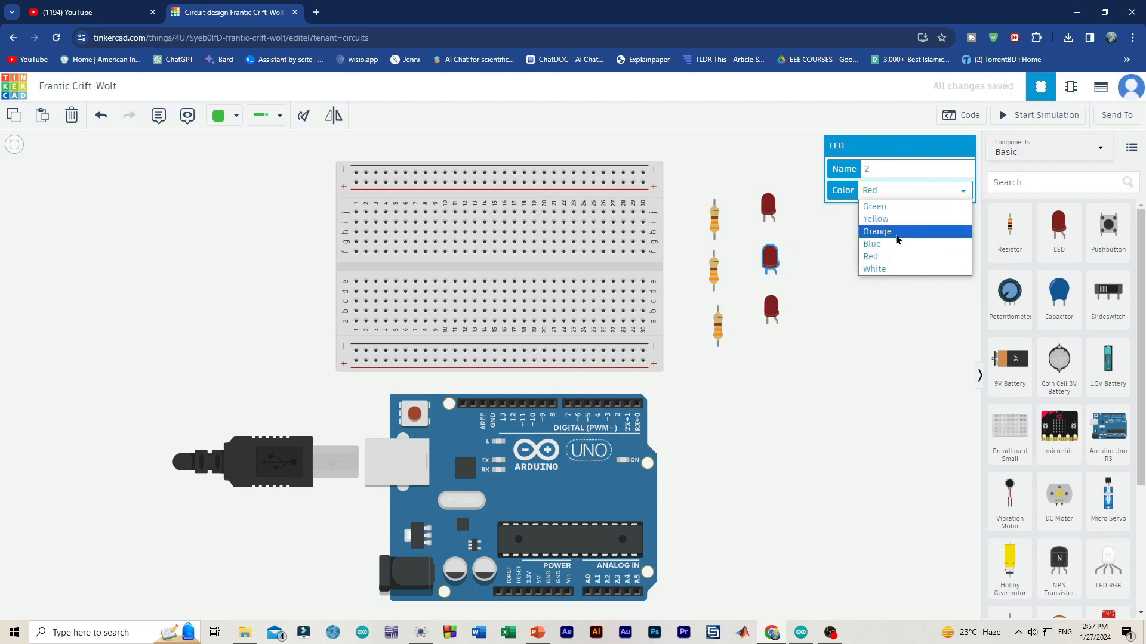
pyautogui.click(894, 219)
pyautogui.click(771, 310)
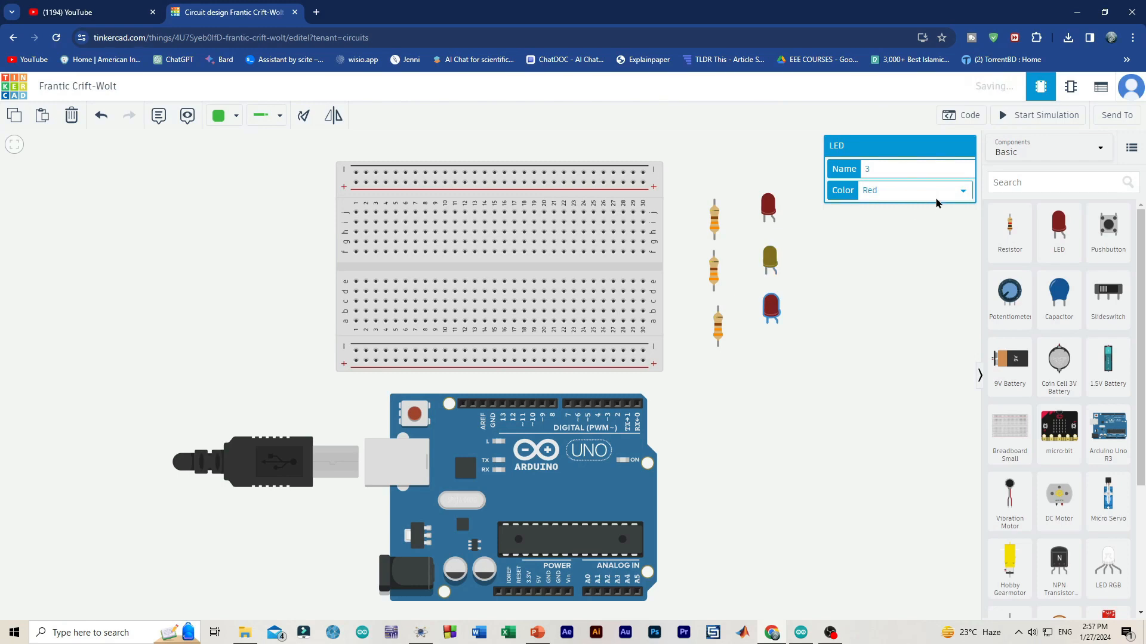
pyautogui.click(955, 192)
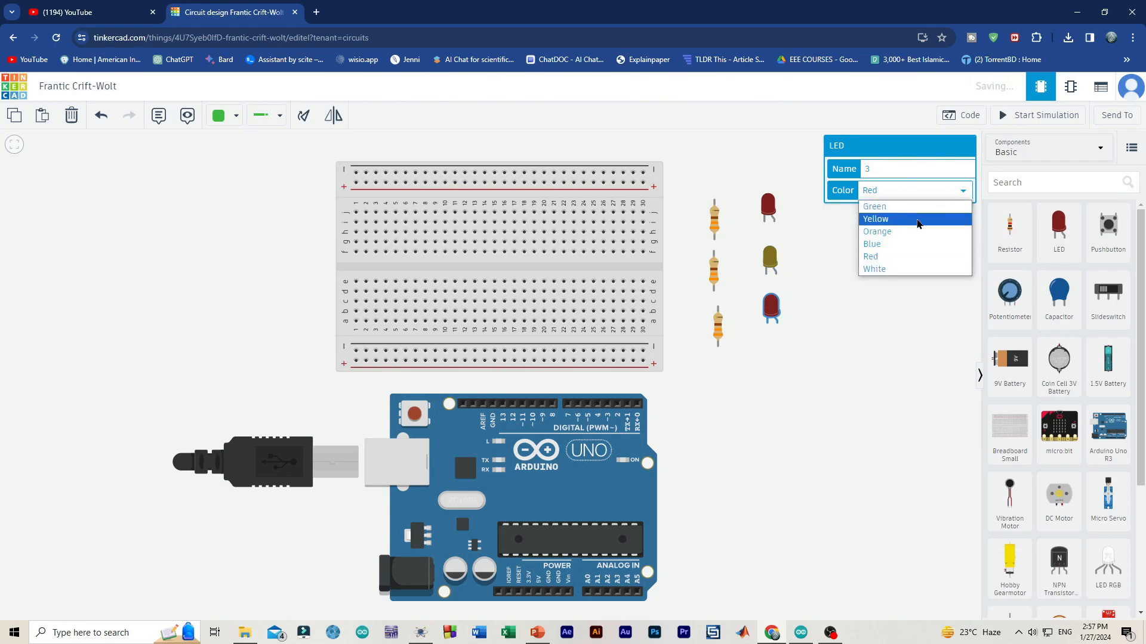
pyautogui.click(875, 207)
pyautogui.click(850, 364)
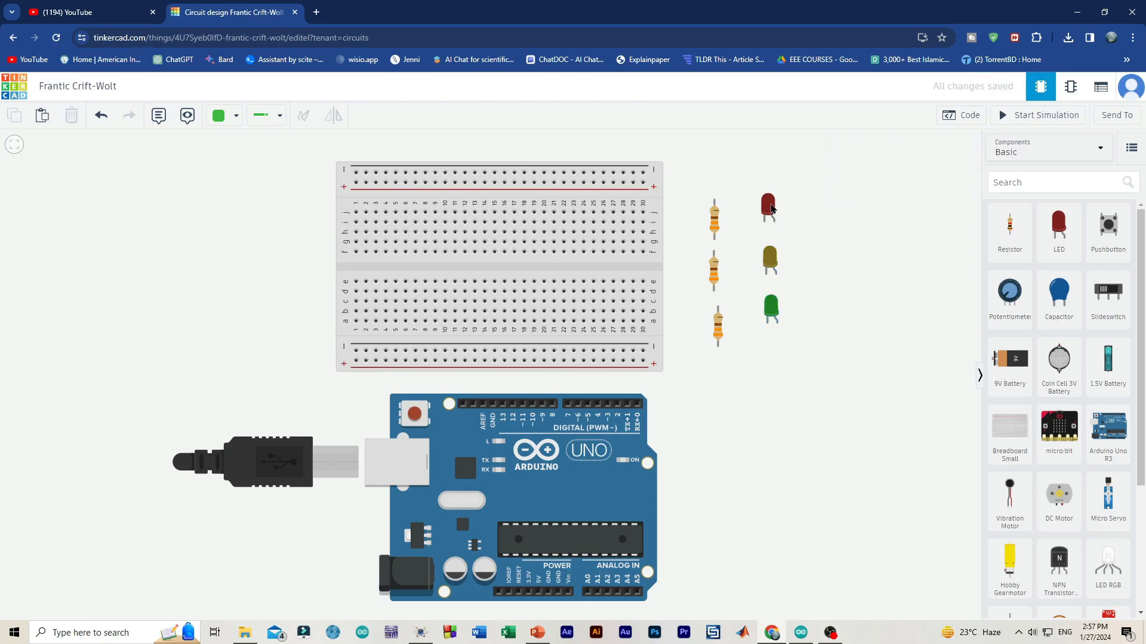
# Step: Place the red, yellow and green LEDs on the breadboard's upper half, at columns 8–9, 15–16 and 22–23
pyautogui.moveTo(771, 208); pyautogui.dragTo(437, 225)
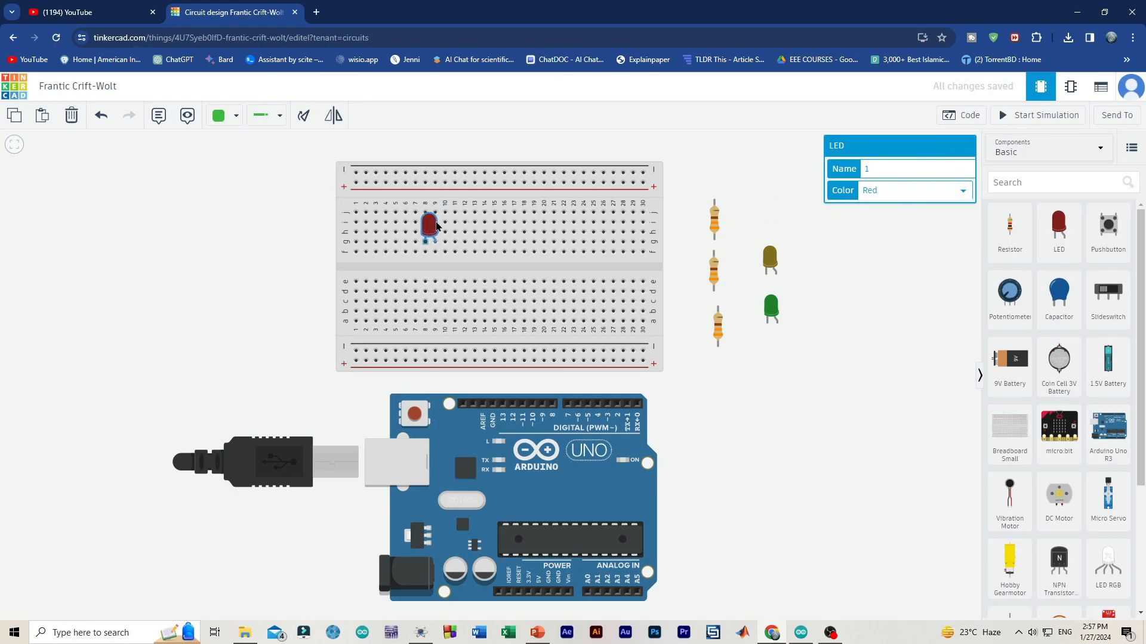
pyautogui.moveTo(770, 263); pyautogui.dragTo(497, 230)
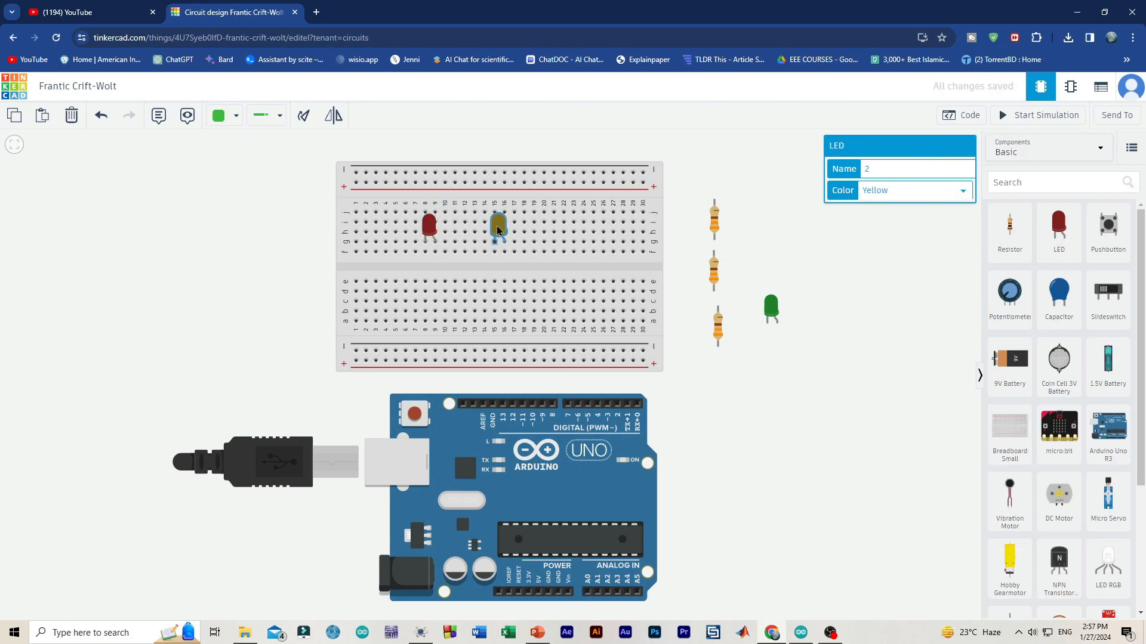
pyautogui.moveTo(772, 309); pyautogui.dragTo(573, 234)
pyautogui.click(842, 376)
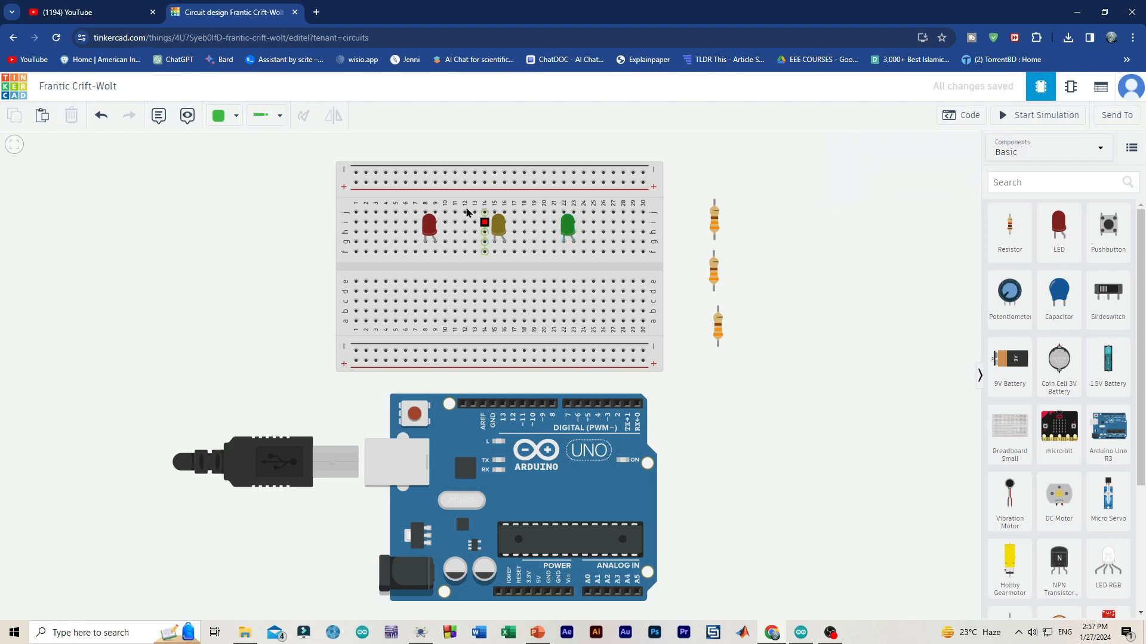
# Step: Wire row j of columns 8, 15 and 22, above the three LEDs, to the breadboard's upper negative rail
pyautogui.click(424, 213)
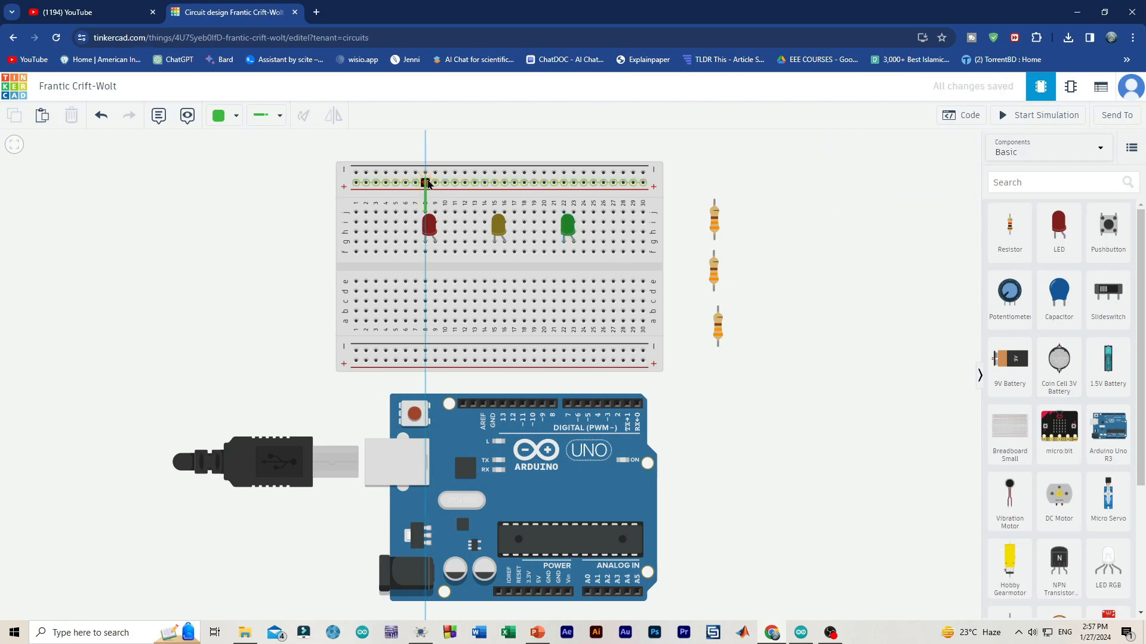
pyautogui.click(425, 173)
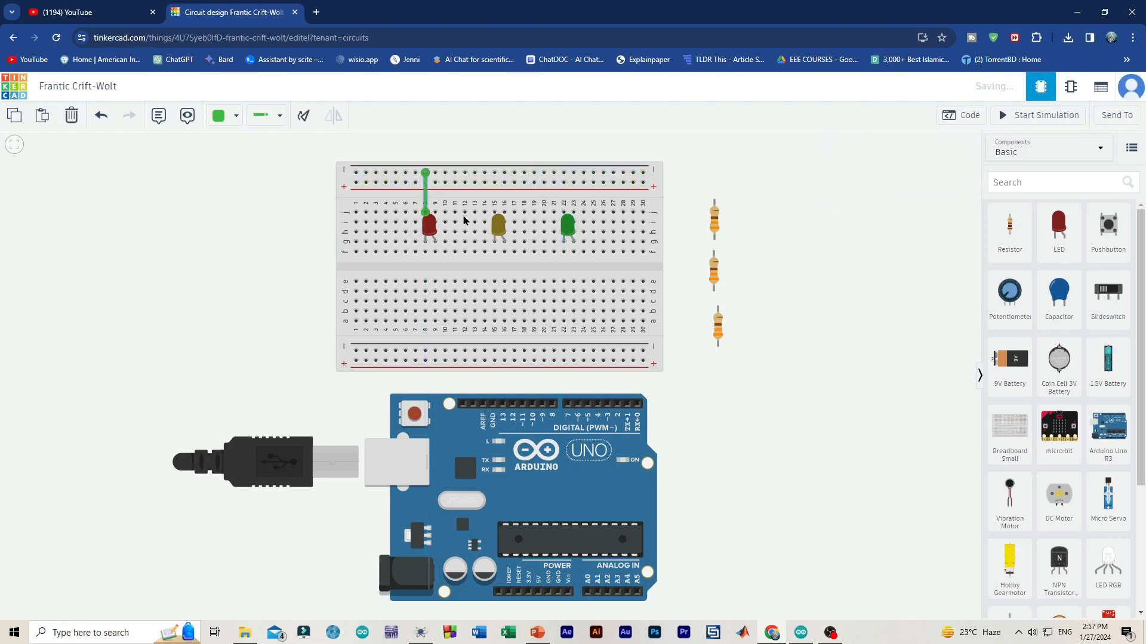
pyautogui.click(494, 213)
pyautogui.click(494, 173)
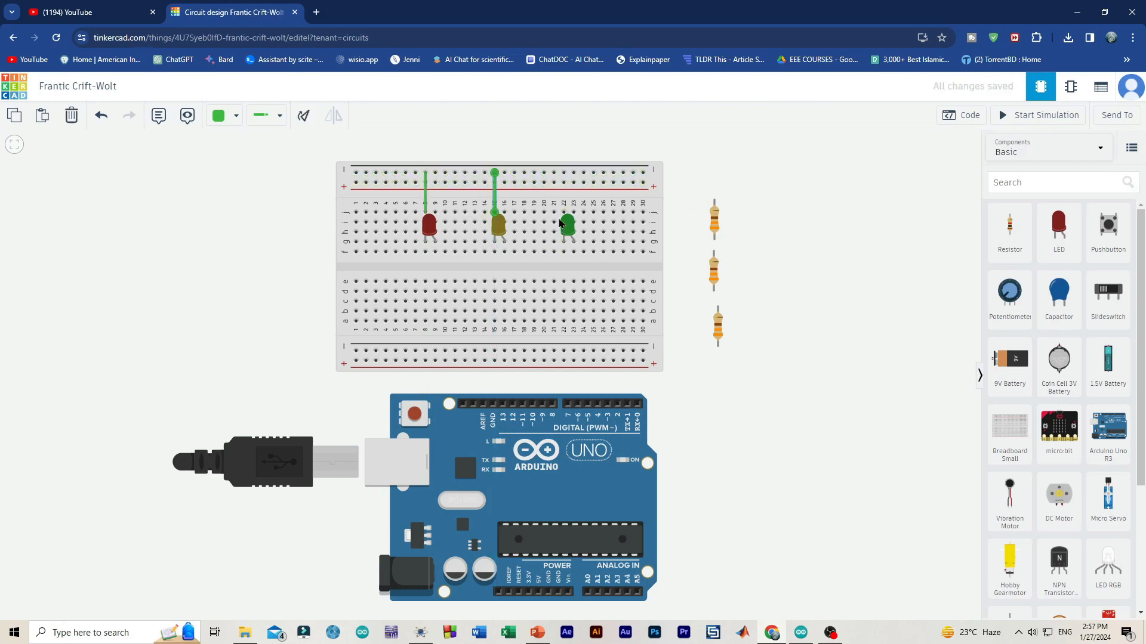
pyautogui.click(563, 212)
pyautogui.click(563, 173)
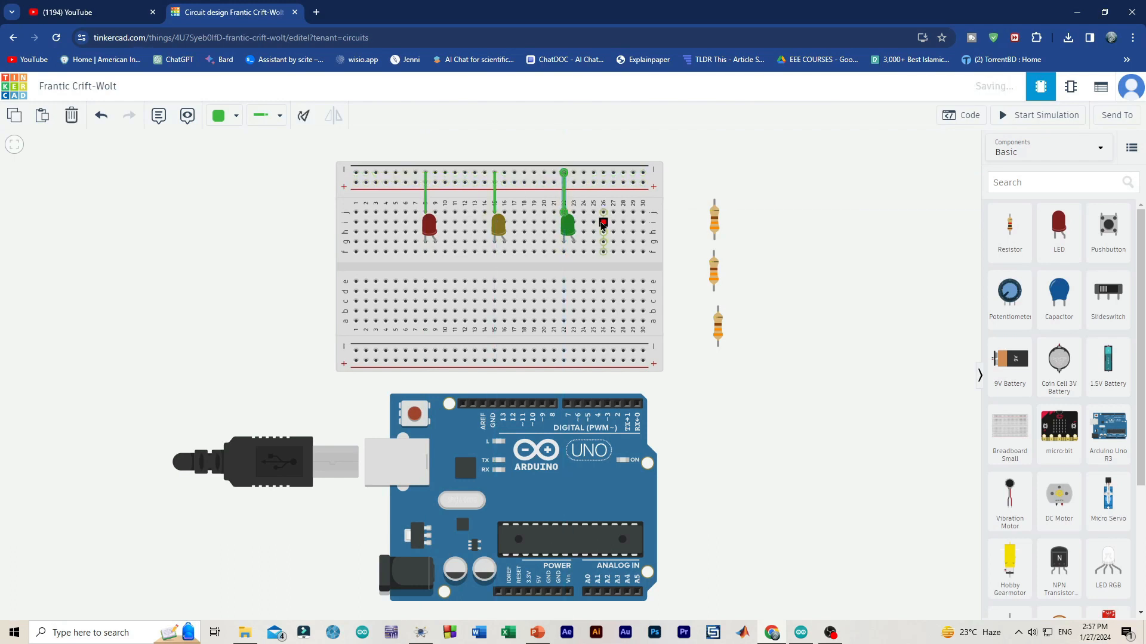
pyautogui.click(800, 424)
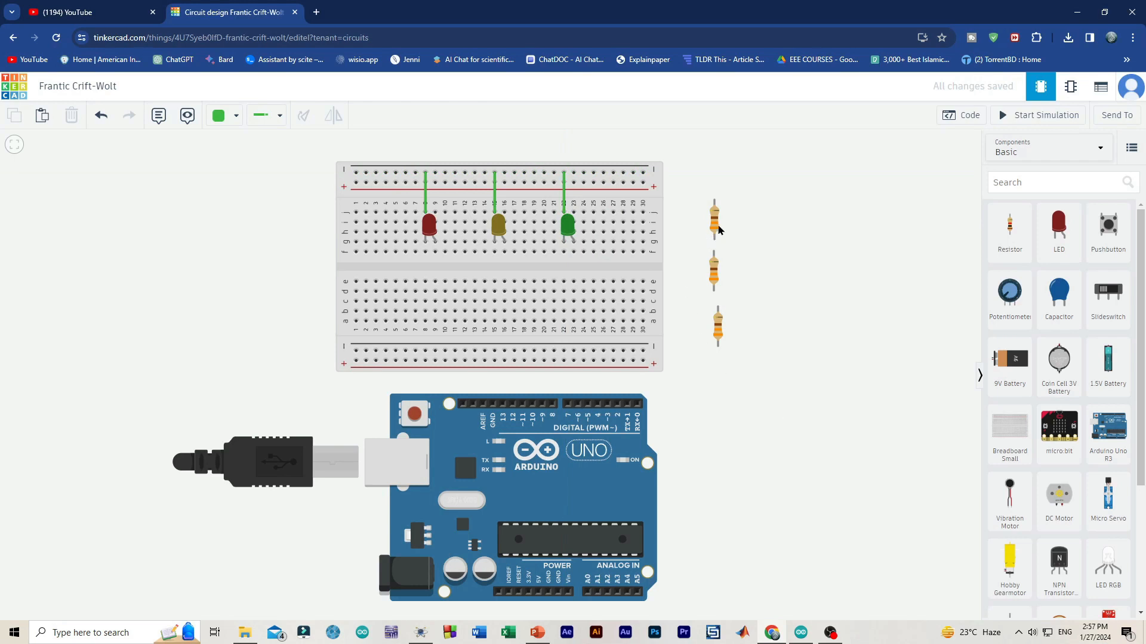
# Step: Place the three 330 Ω resistors across the breadboard's centre gap in columns 9, 16 and 23, below the LEDs
pyautogui.moveTo(719, 230); pyautogui.dragTo(440, 282)
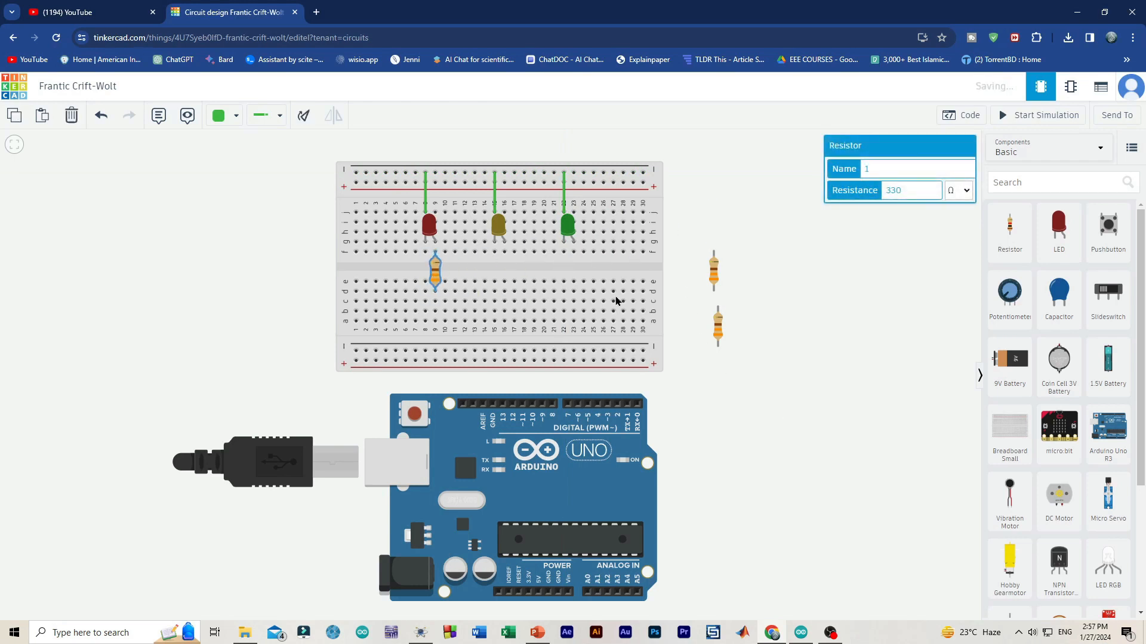
pyautogui.moveTo(715, 273); pyautogui.dragTo(508, 272)
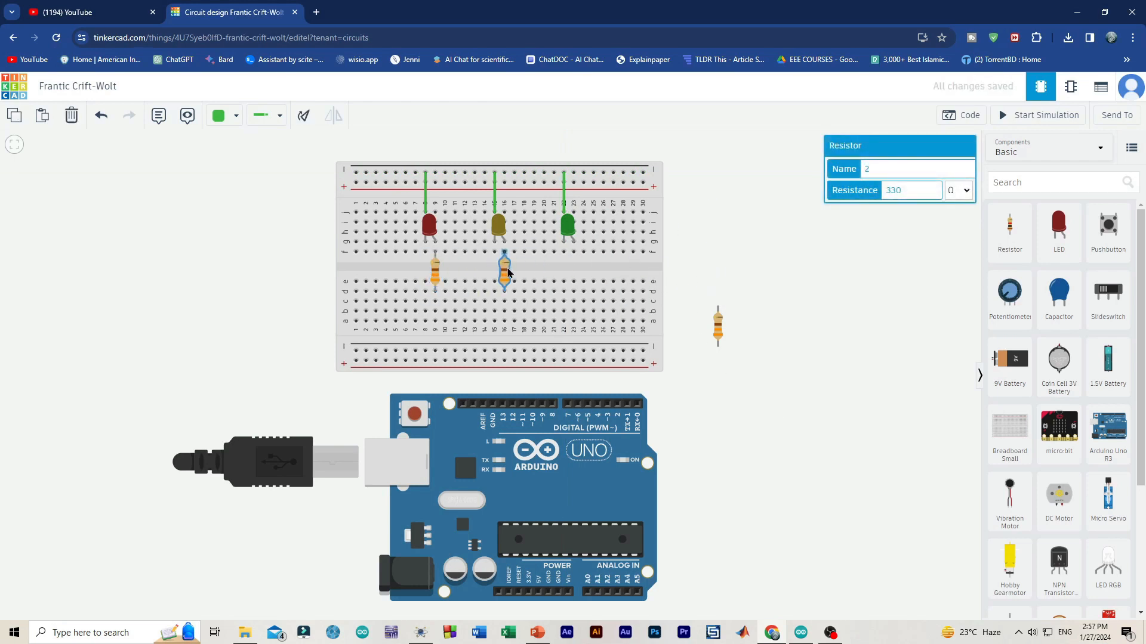
pyautogui.moveTo(720, 327); pyautogui.dragTo(572, 274)
pyautogui.click(722, 334)
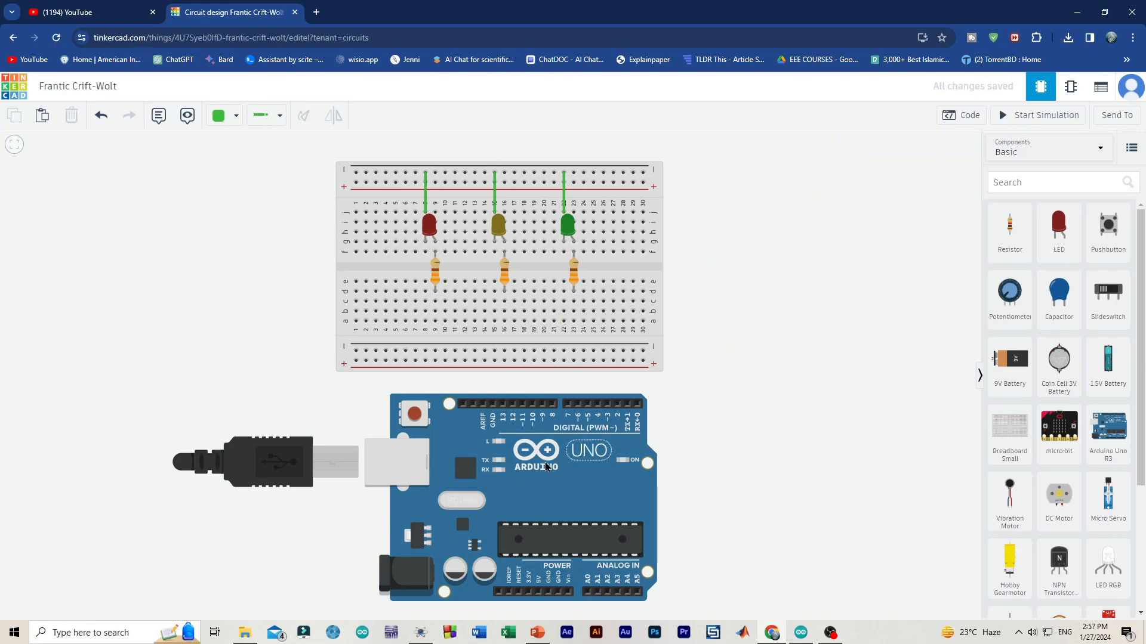
# Step: Shift the Arduino slightly left and wire its pins 12, 10 and 8 to row a of columns 9, 16 and 23
pyautogui.moveTo(546, 466); pyautogui.dragTo(523, 464)
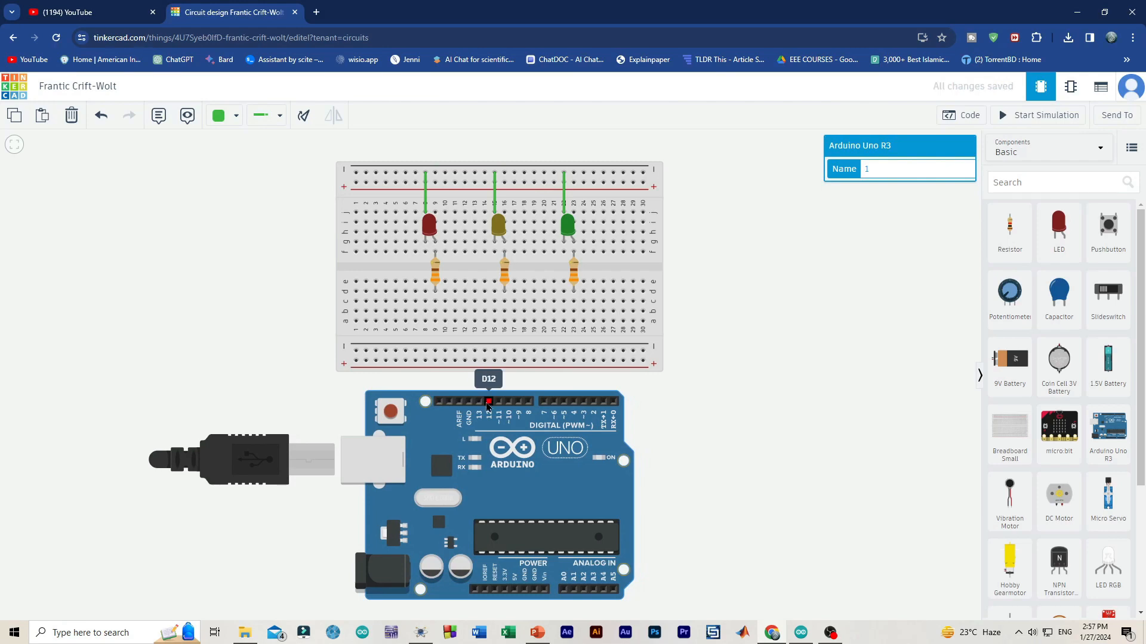
pyautogui.click(488, 402)
pyautogui.click(435, 323)
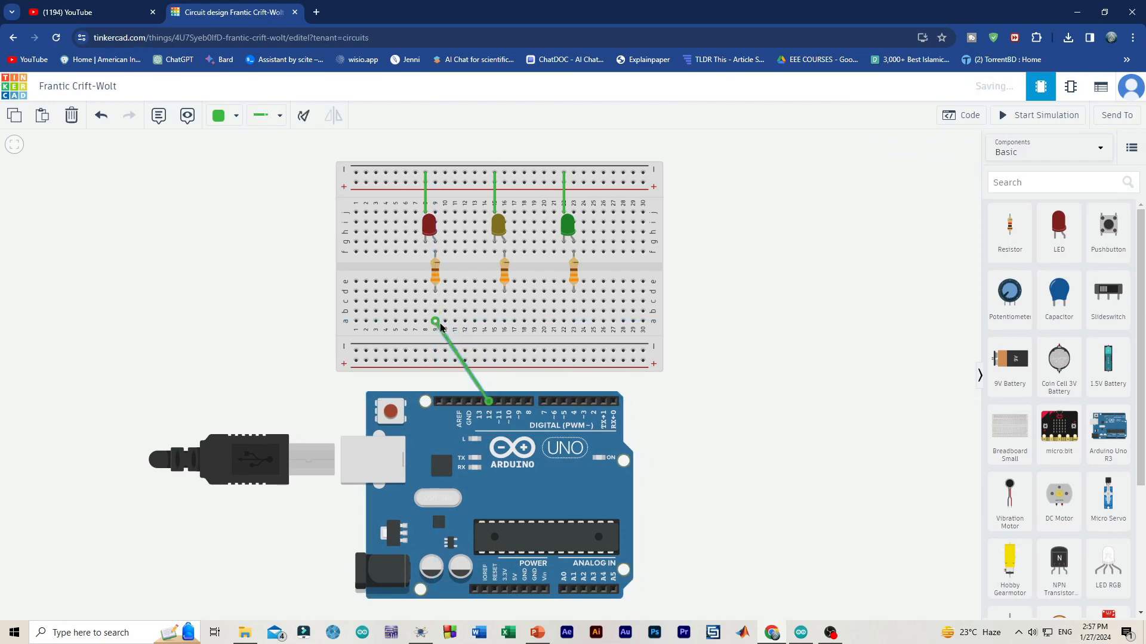
pyautogui.click(508, 401)
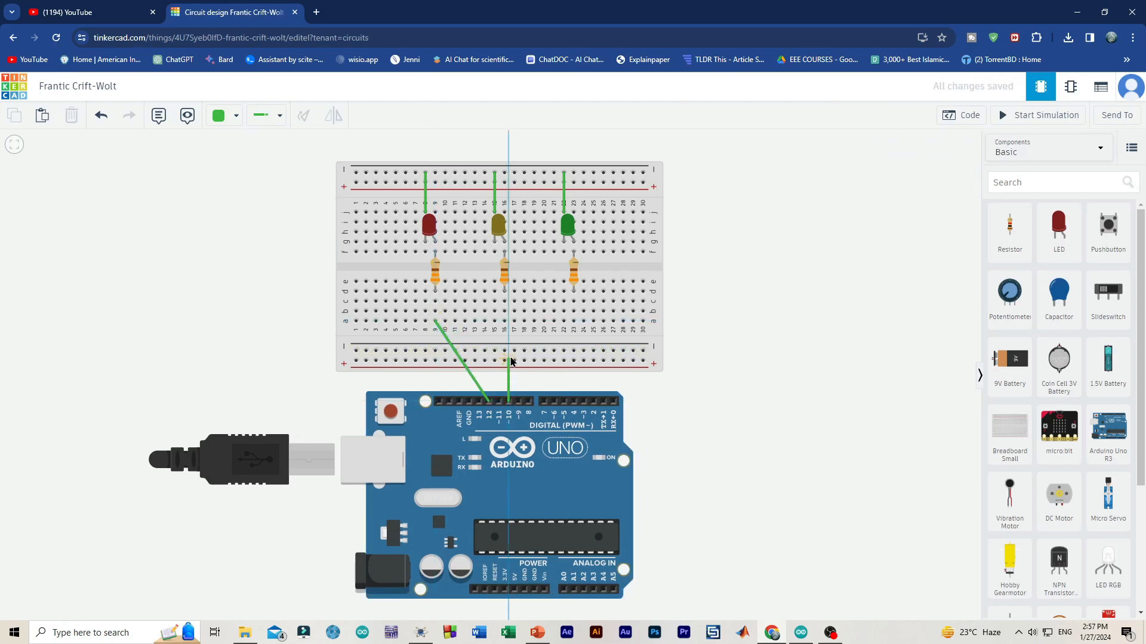
pyautogui.click(505, 322)
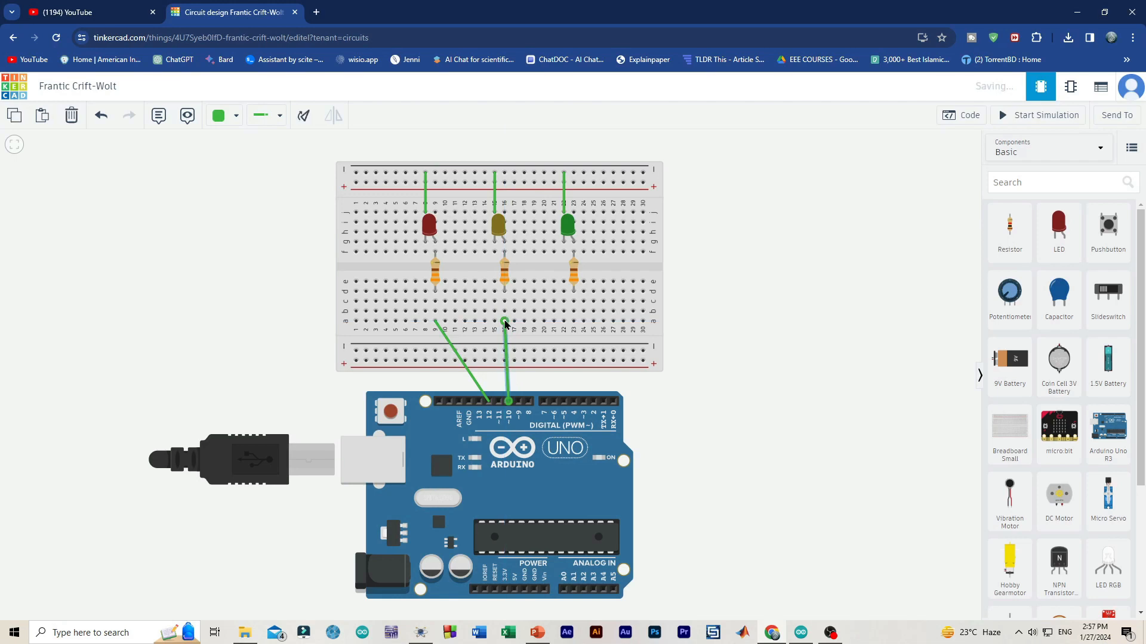
pyautogui.click(528, 401)
pyautogui.click(574, 322)
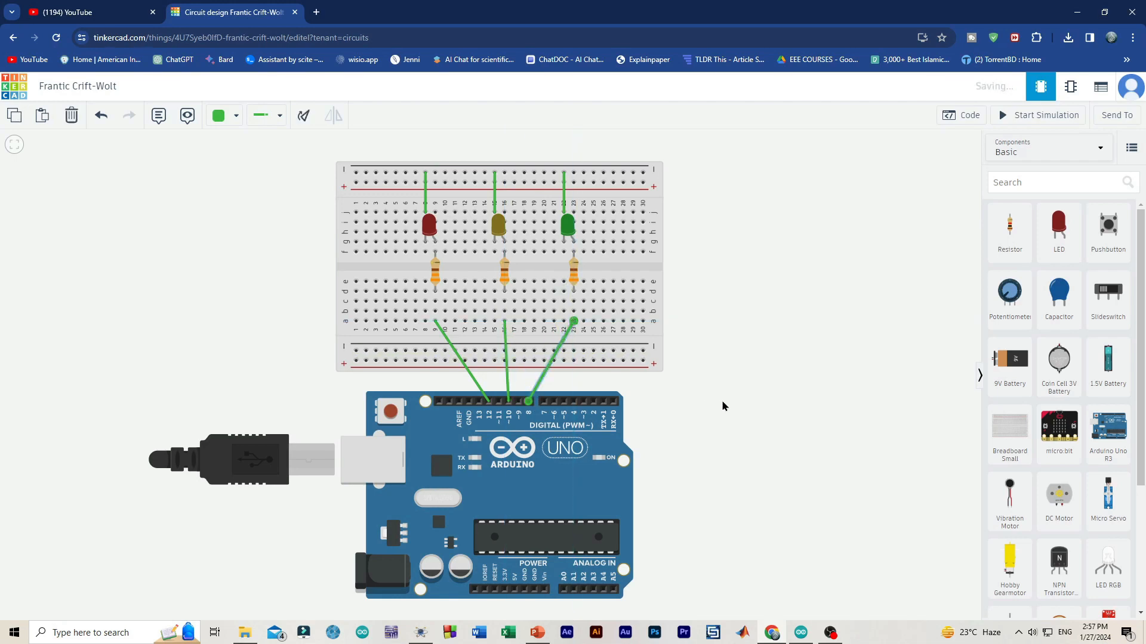
pyautogui.click(726, 408)
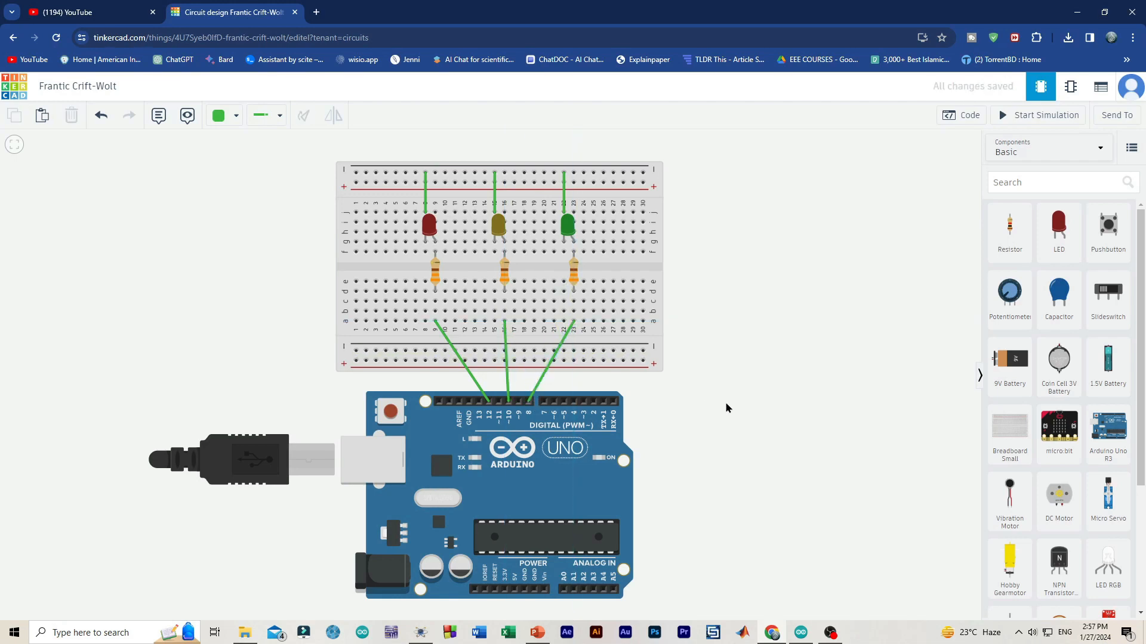
# Step: Wire the Arduino's GND pin beside pin 13 around the breadboard's left side to the upper negative rail
pyautogui.click(469, 401)
pyautogui.click(306, 382)
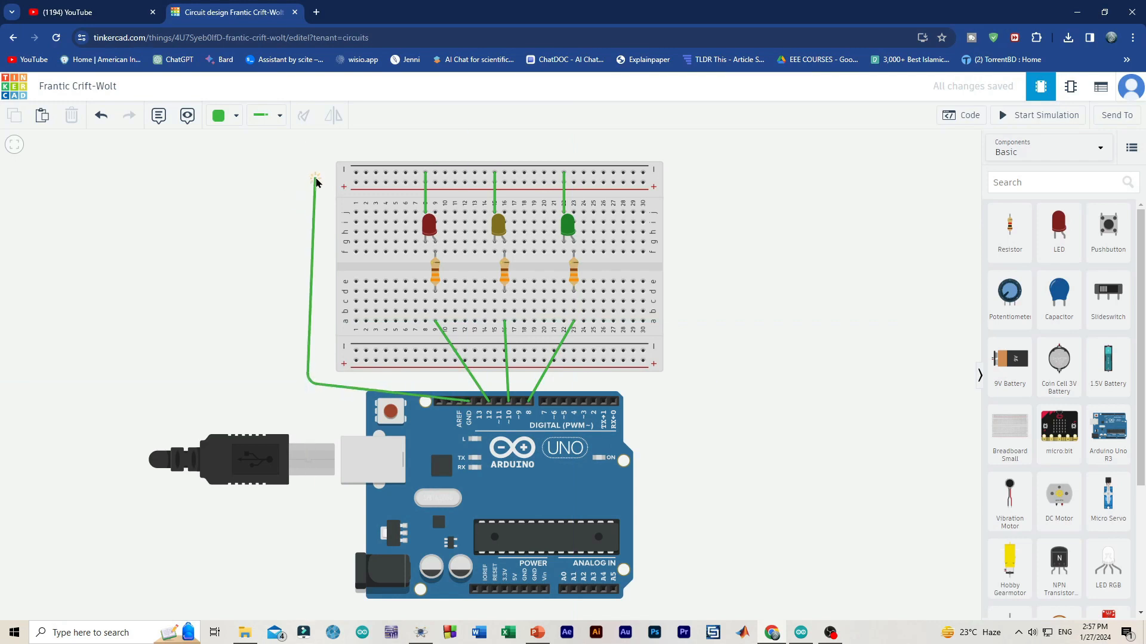
pyautogui.click(311, 175)
pyautogui.click(355, 174)
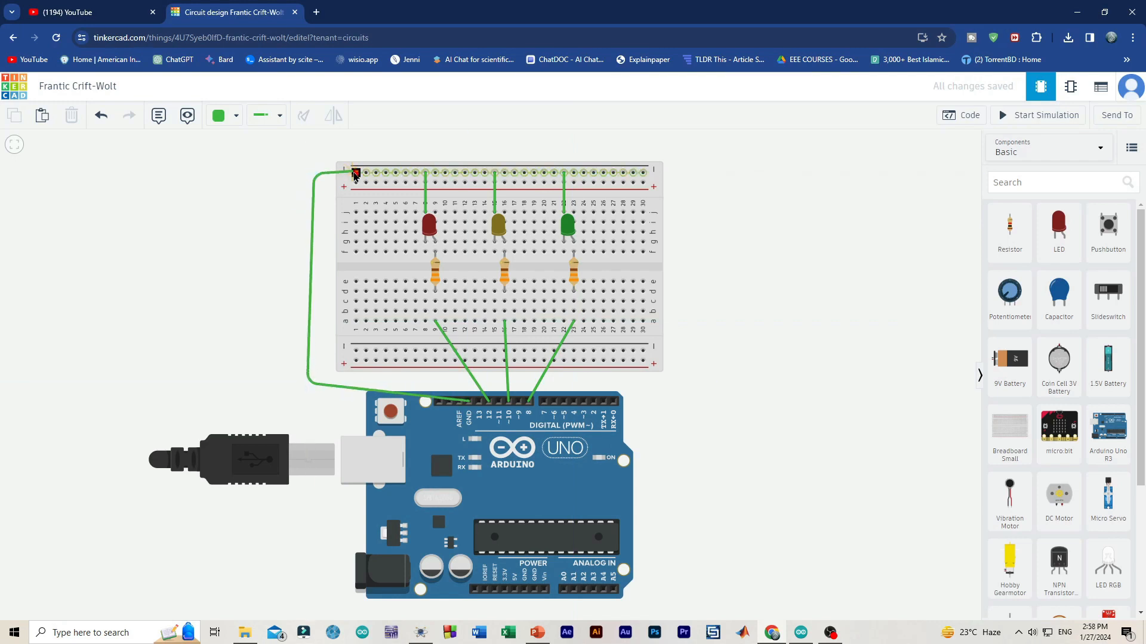
pyautogui.click(822, 323)
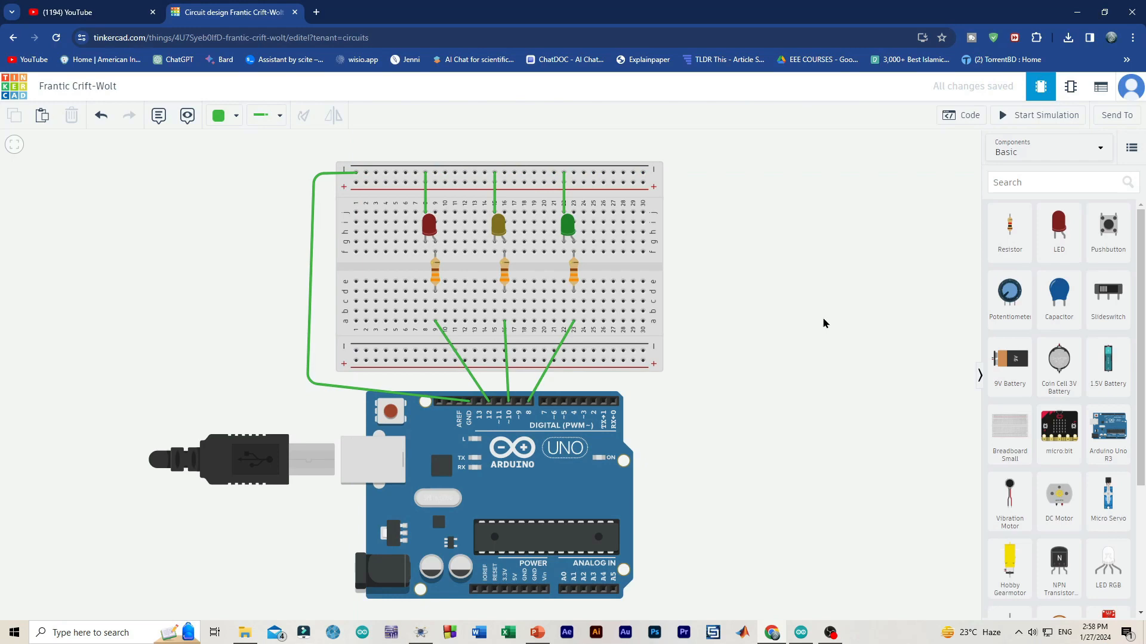
# Step: Open the Arduino's code editor and change its edit mode from Blocks to Text, accepting the loss of the blocks
pyautogui.click(966, 113)
pyautogui.click(917, 146)
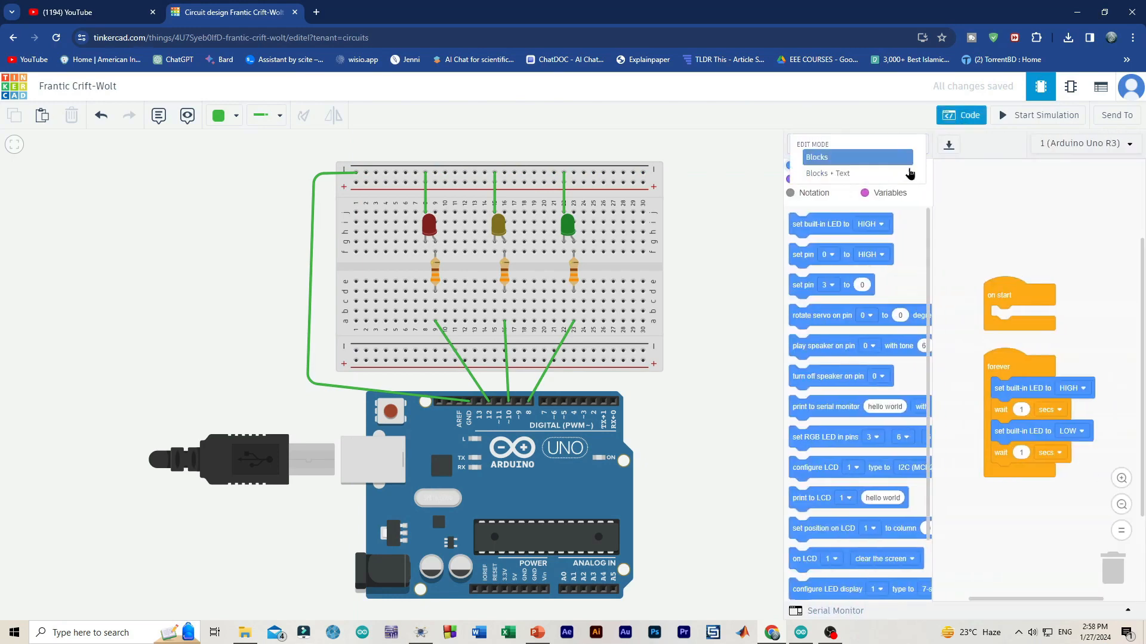
pyautogui.click(824, 189)
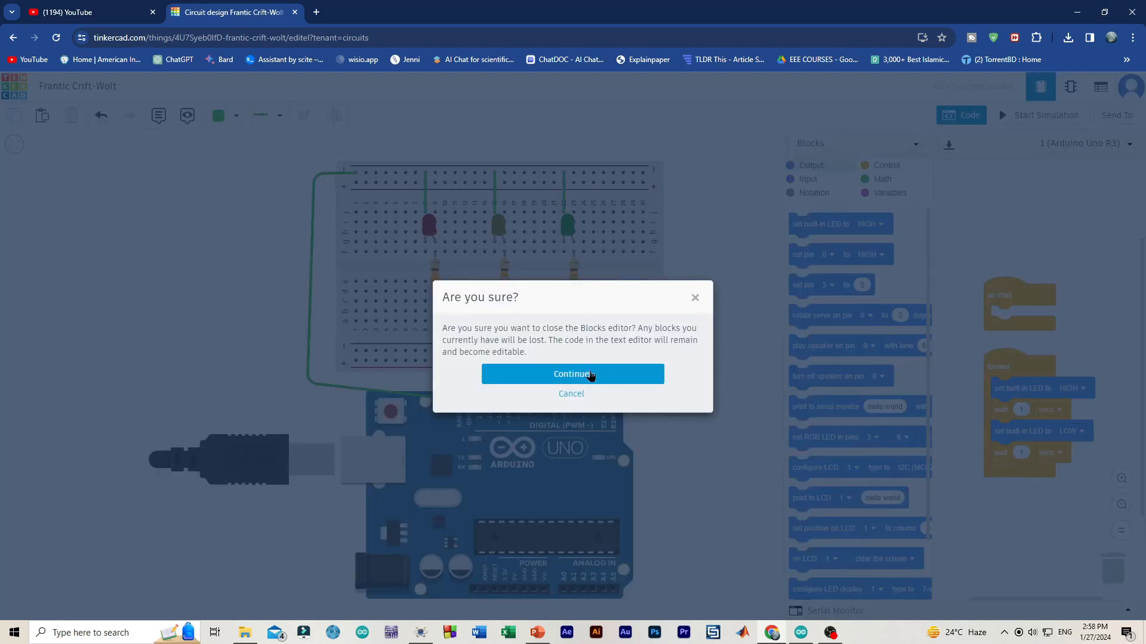
pyautogui.click(590, 374)
# Step: Replace the Tinkercad code with the complete TRAFFIC_LIGHT_CONTROL sketch copied from the Arduino IDE, and start the simulation
pyautogui.click(800, 632)
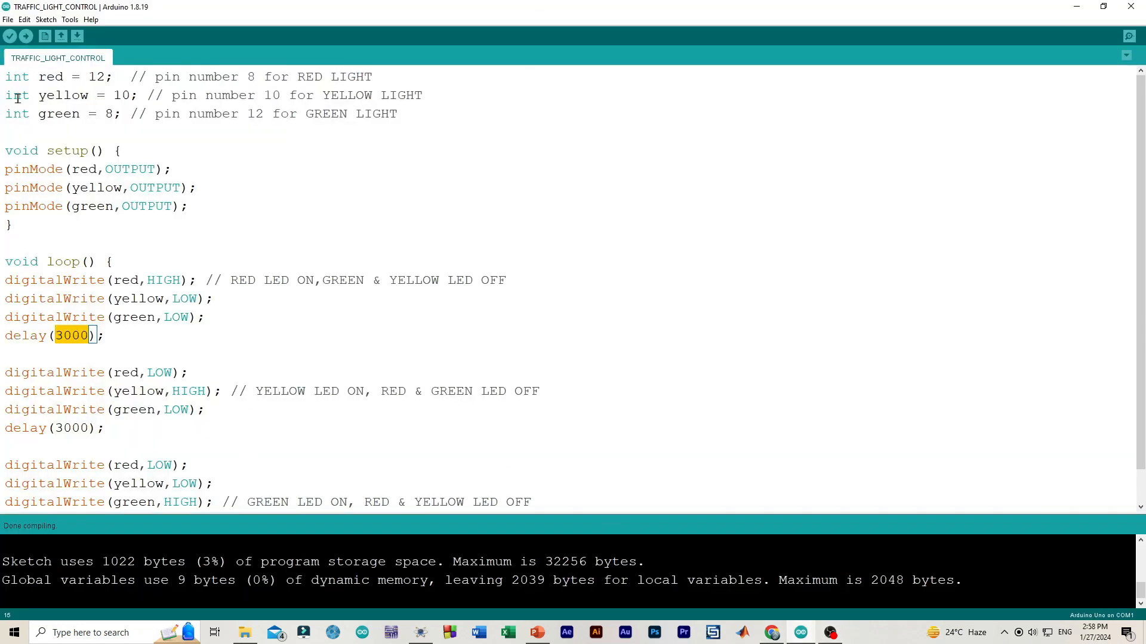
pyautogui.moveTo(8, 77)
pyautogui.mouseDown()
pyautogui.moveTo(120, 465)
pyautogui.moveTo(155, 530)
pyautogui.mouseUp()
pyautogui.hotkey('ctrl', 'c')
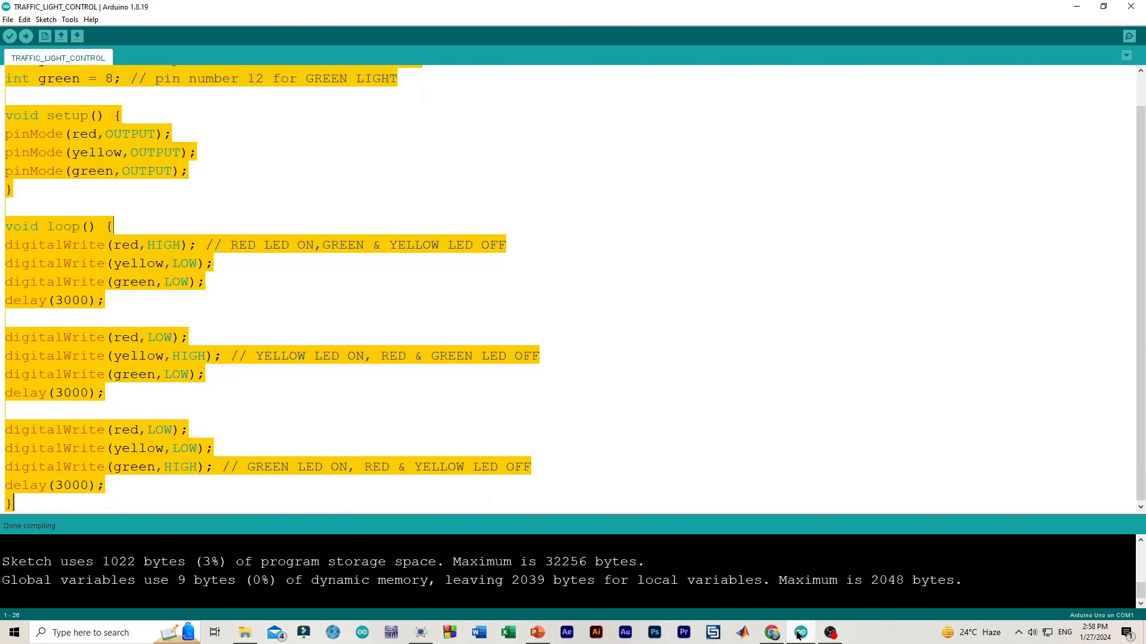
pyautogui.click(765, 635)
pyautogui.moveTo(814, 292); pyautogui.dragTo(766, 170)
pyautogui.hotkey('ctrl', 'v')
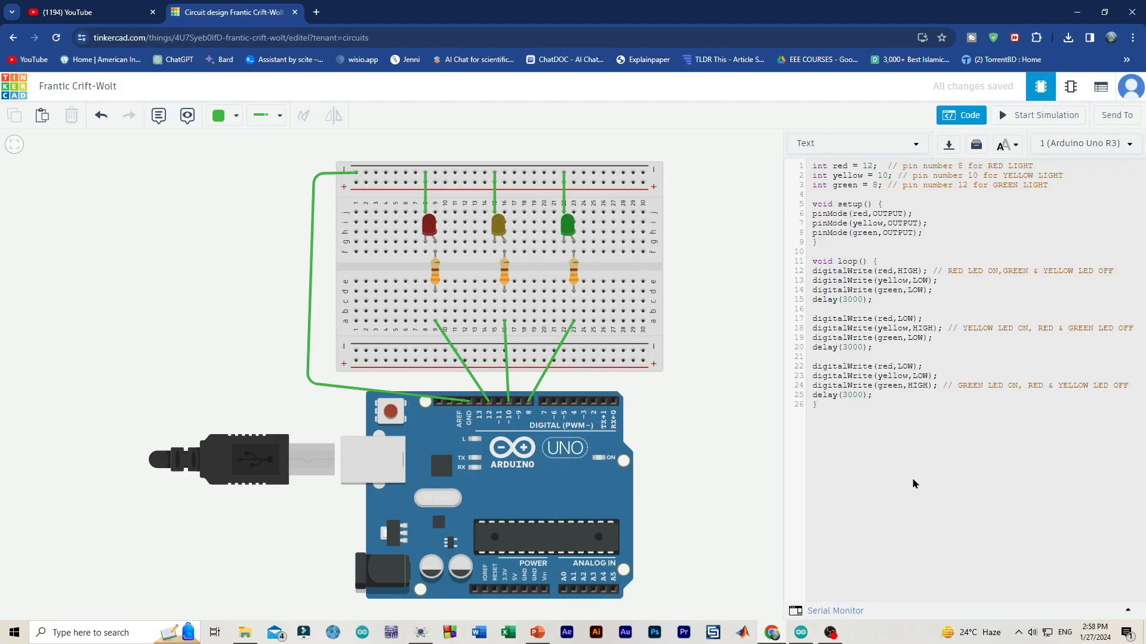
pyautogui.click(1019, 115)
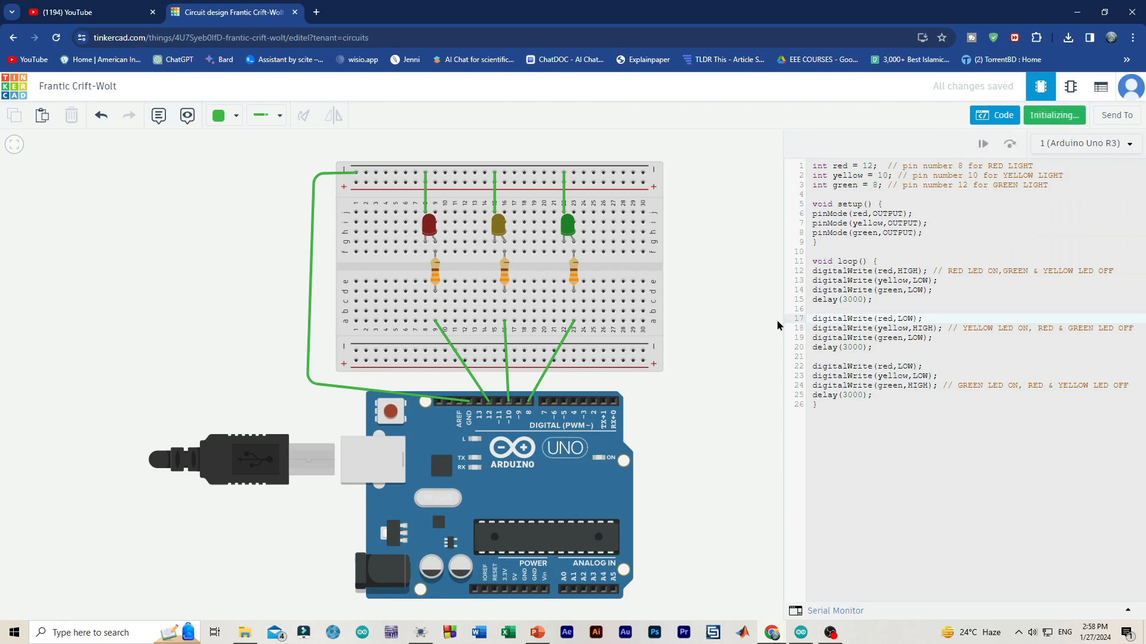